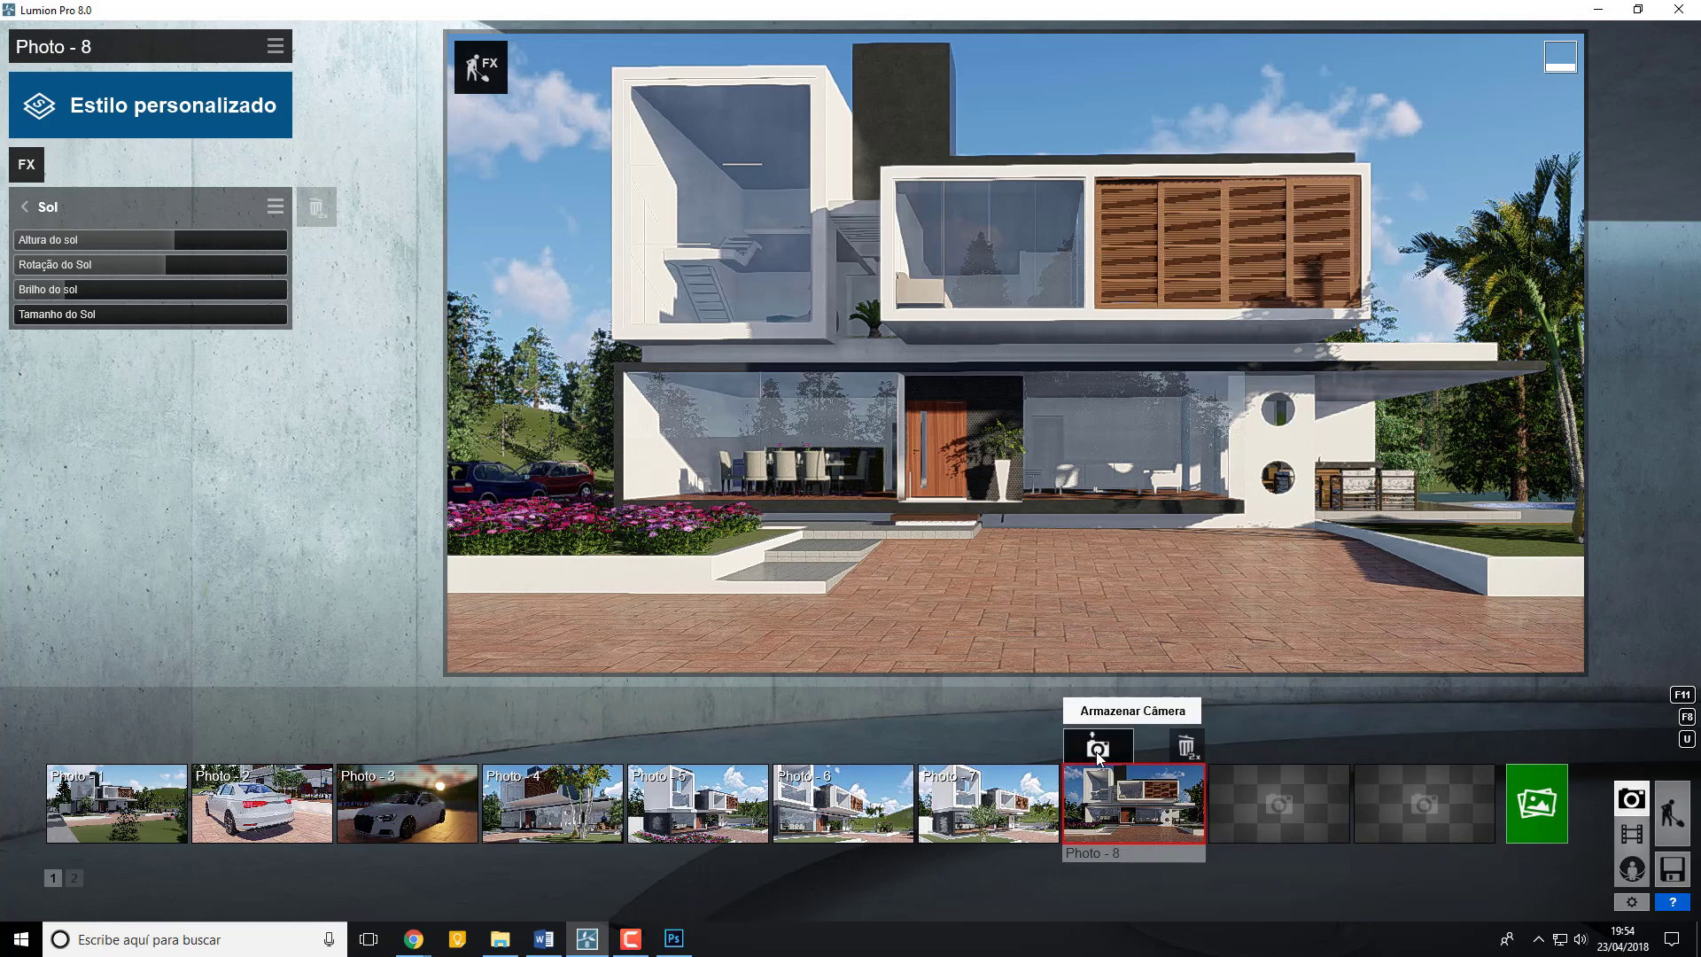
- Store the frontal house view in the Photo 9 slot, adjust its focal length slightly and paste the copied effects onto it
{"action": "left_click", "coordinate": [1258, 778]}
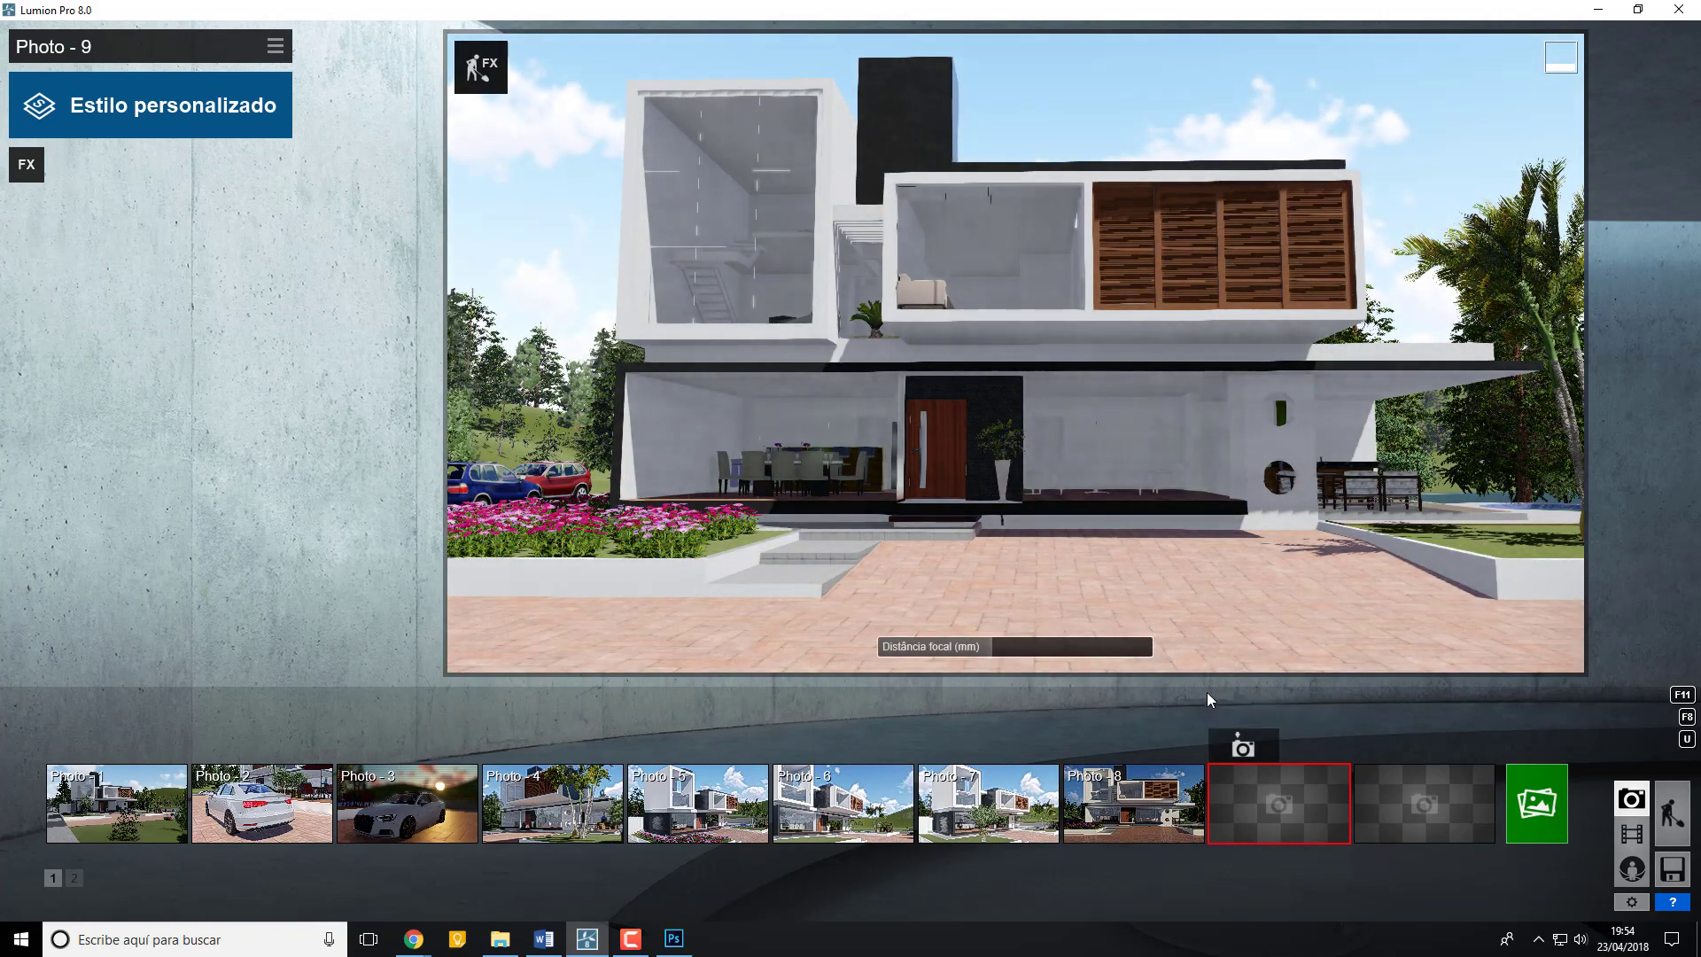
{"action": "left_click", "coordinate": [1246, 747]}
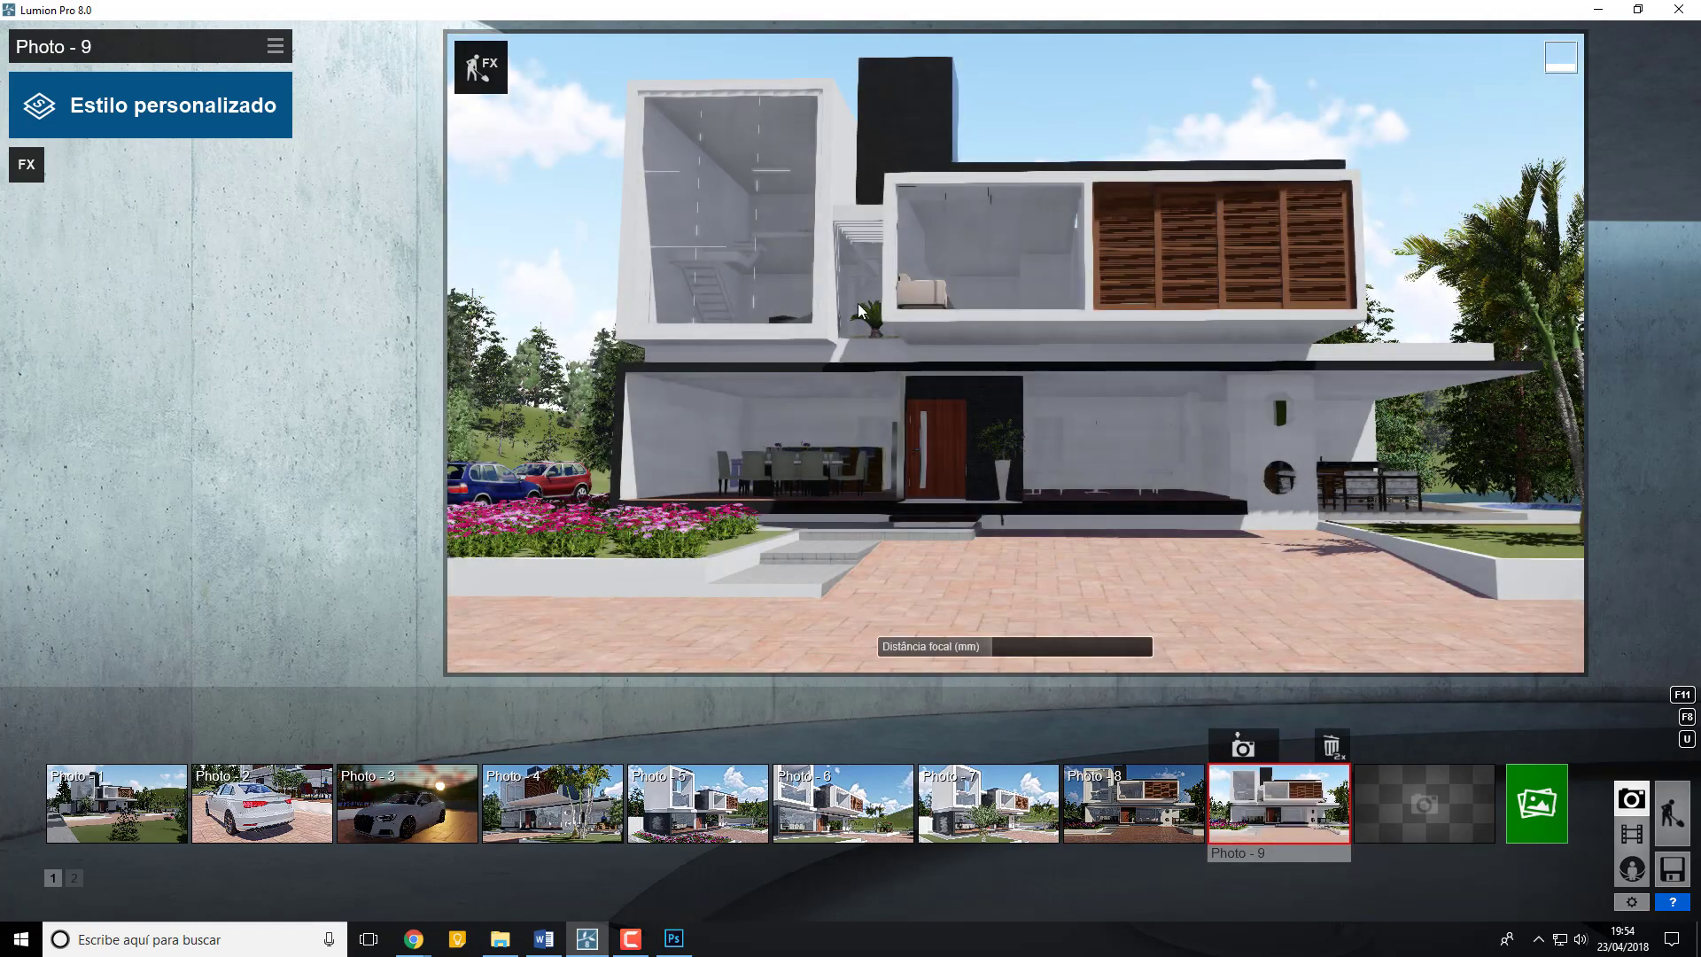
{"action": "mouse_move", "coordinate": [969, 645]}
{"action": "left_mouse_down"}
{"action": "mouse_move", "coordinate": [955, 656]}
{"action": "mouse_move", "coordinate": [992, 655]}
{"action": "left_mouse_up"}
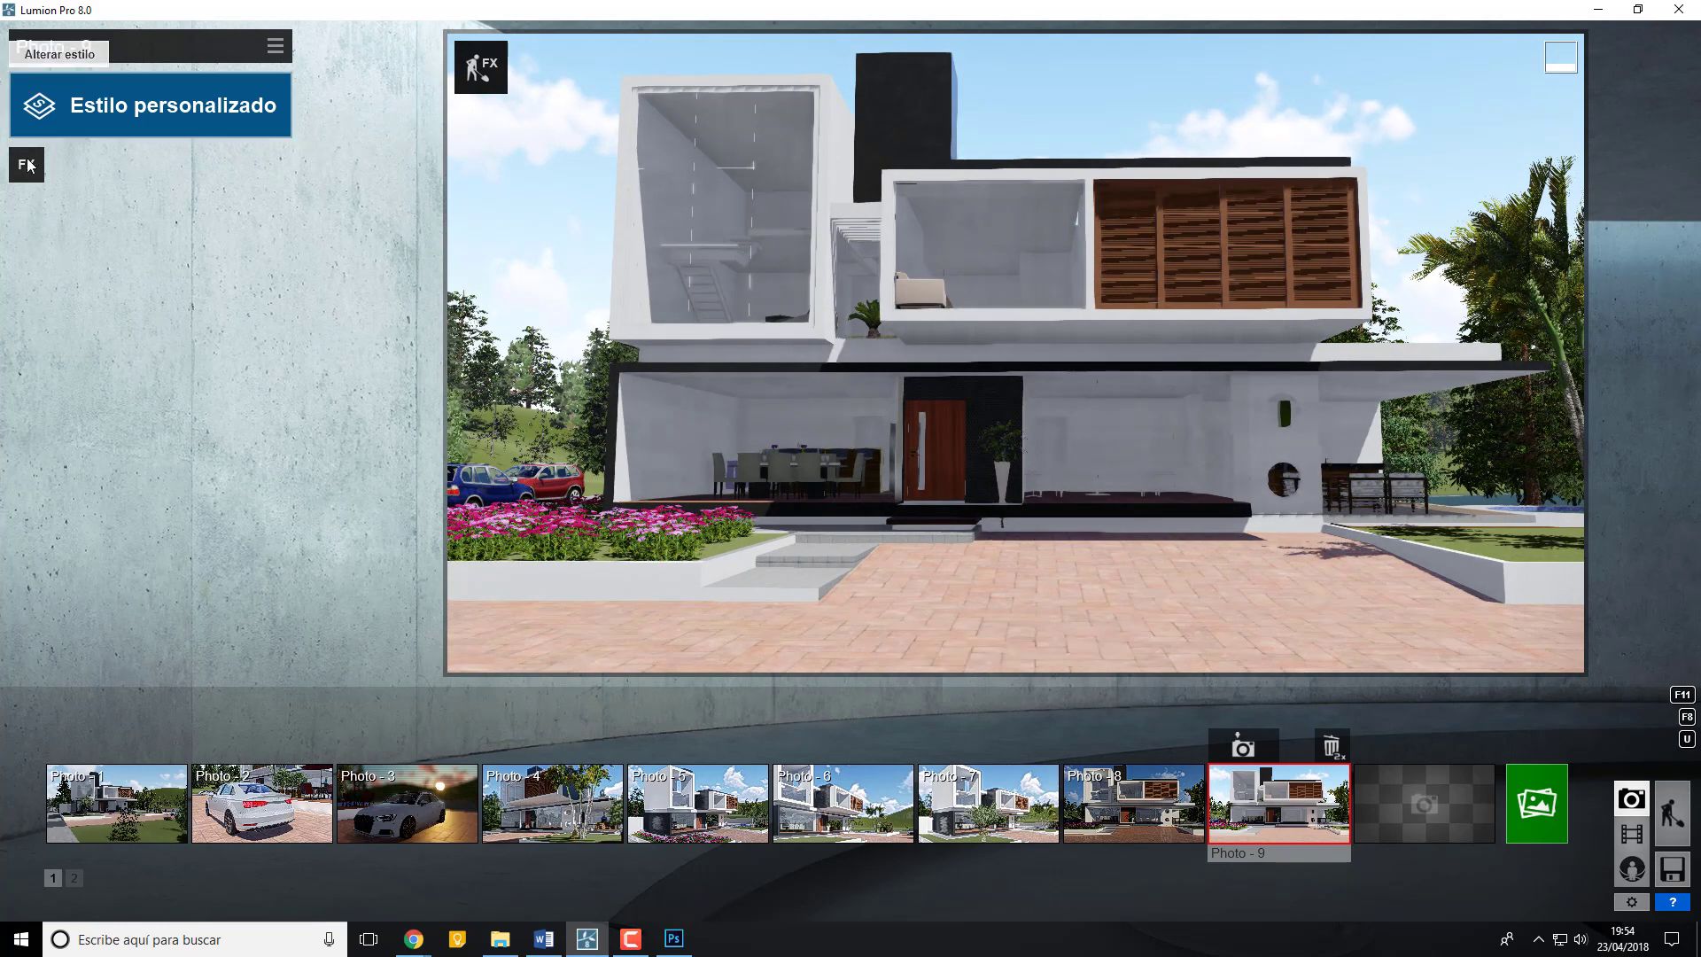
{"action": "left_click", "coordinate": [272, 48]}
{"action": "mouse_move", "coordinate": [226, 78]}
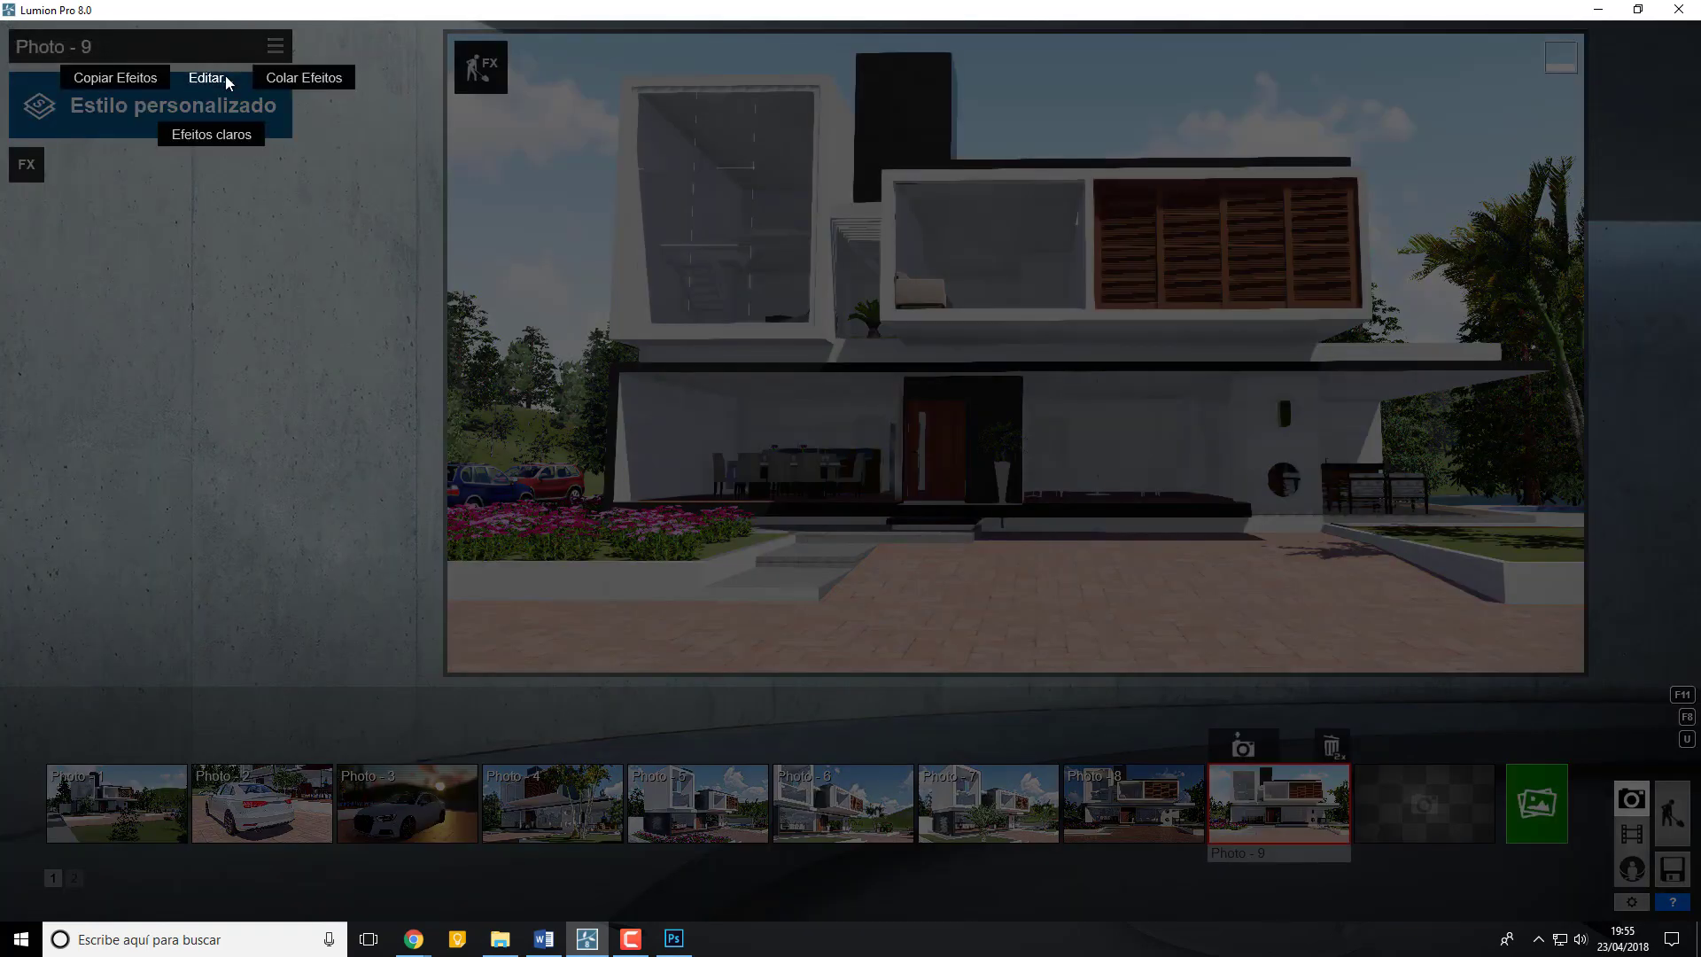
{"action": "left_click", "coordinate": [298, 78]}
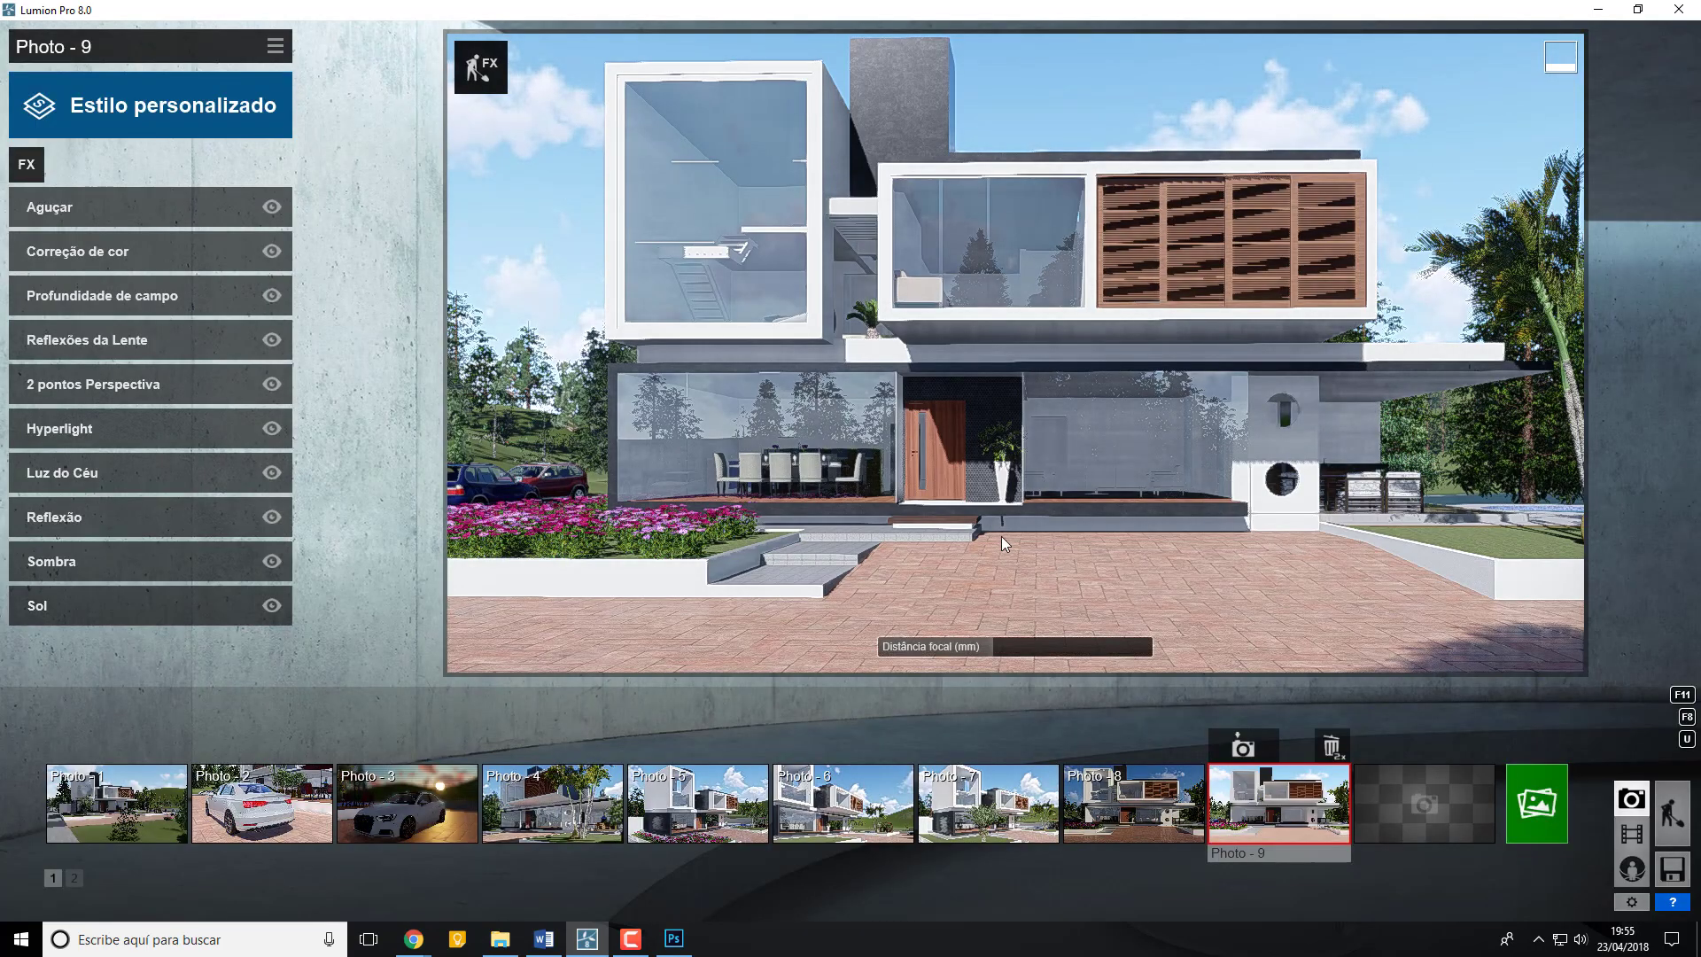
- Adjust the Sol effect's sun height and rotation to light the front facade in Photo 9, and store the camera
{"action": "left_click", "coordinate": [138, 595]}
{"action": "left_click_drag", "start_coordinate": [198, 236], "coordinate": [147, 243]}
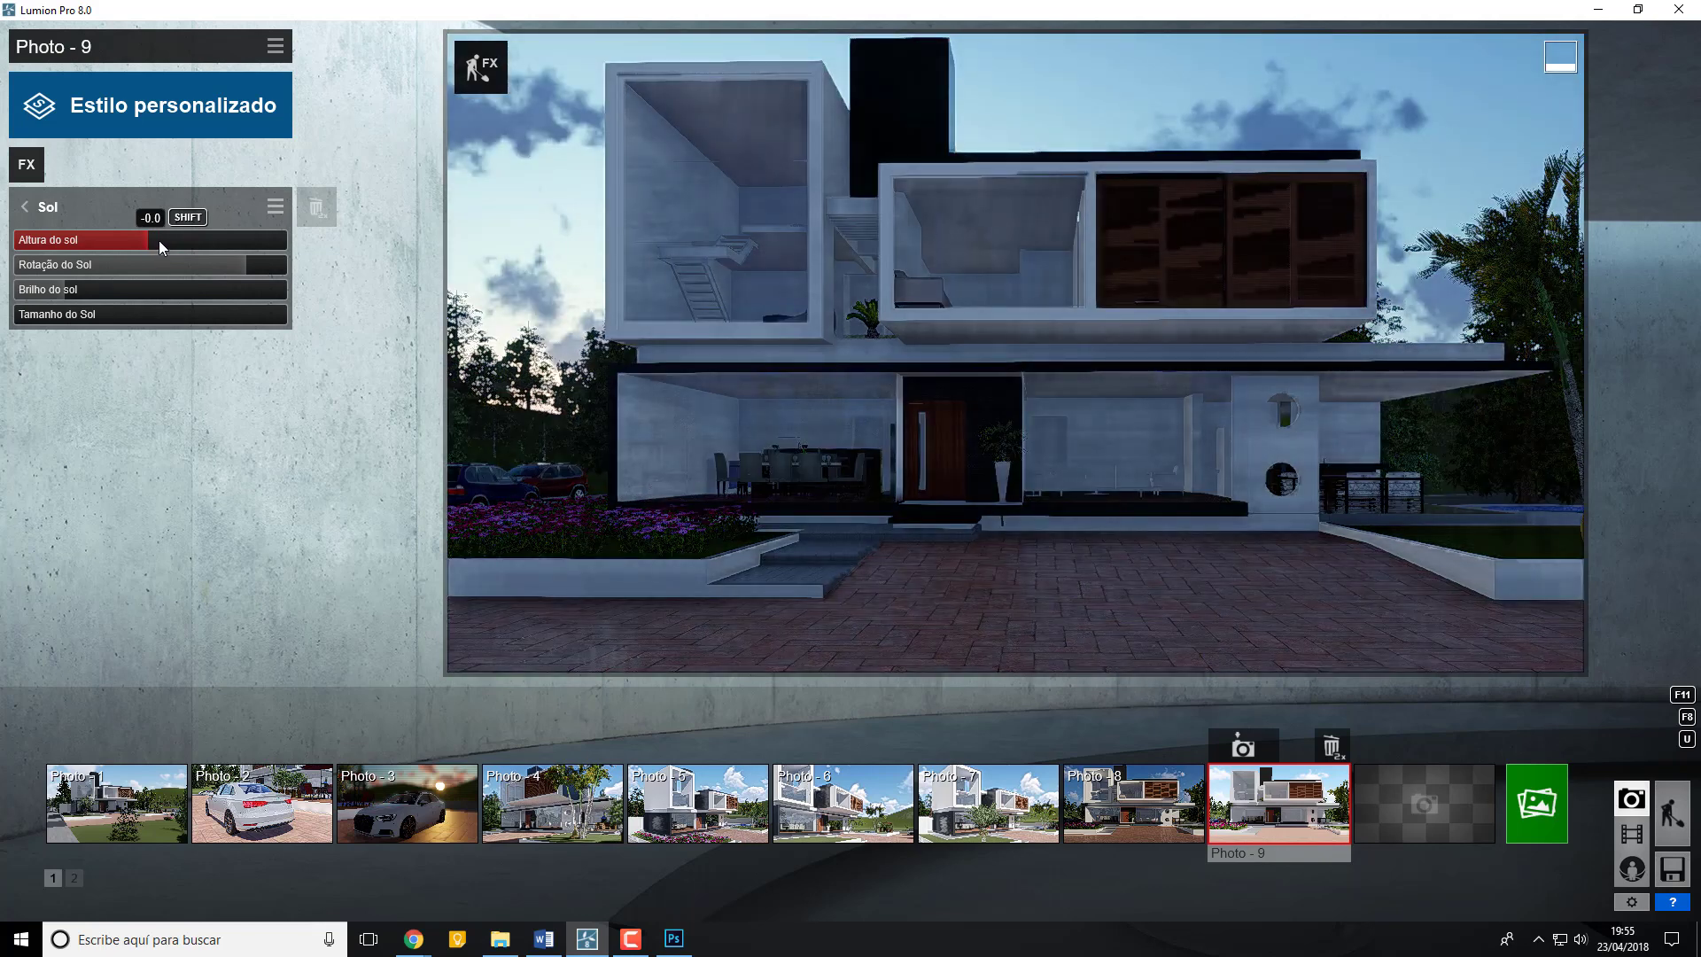
{"action": "left_click", "coordinate": [160, 241]}
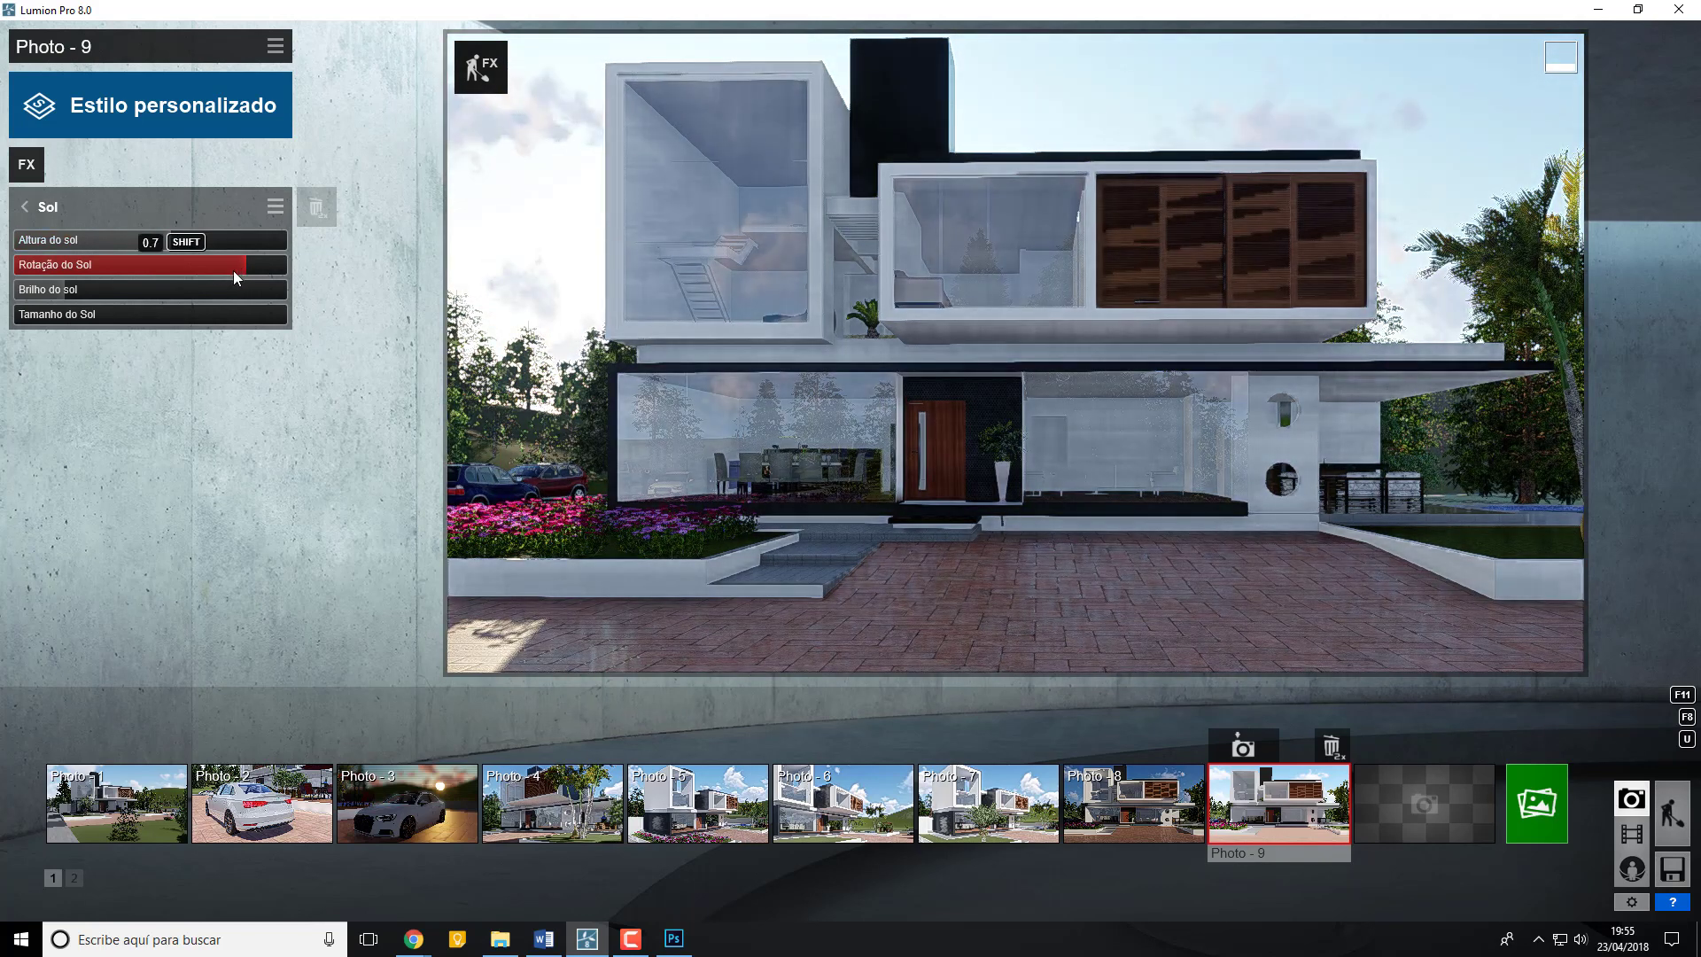
{"action": "left_click", "coordinate": [227, 268]}
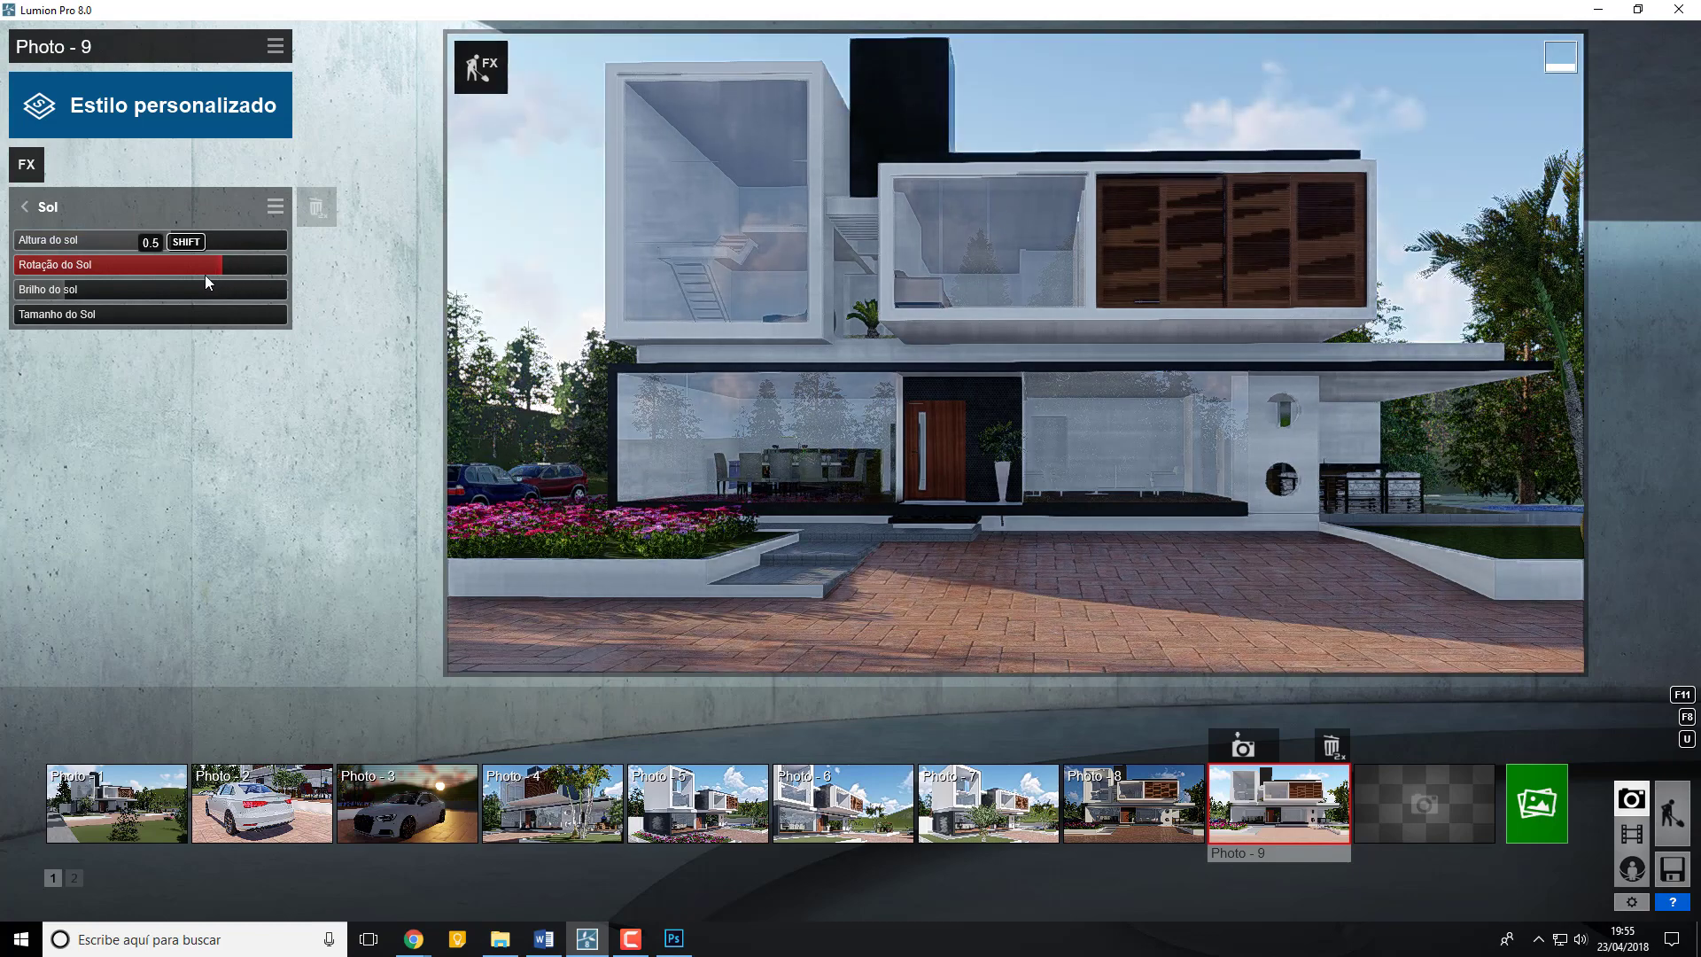
{"action": "left_click", "coordinate": [204, 273]}
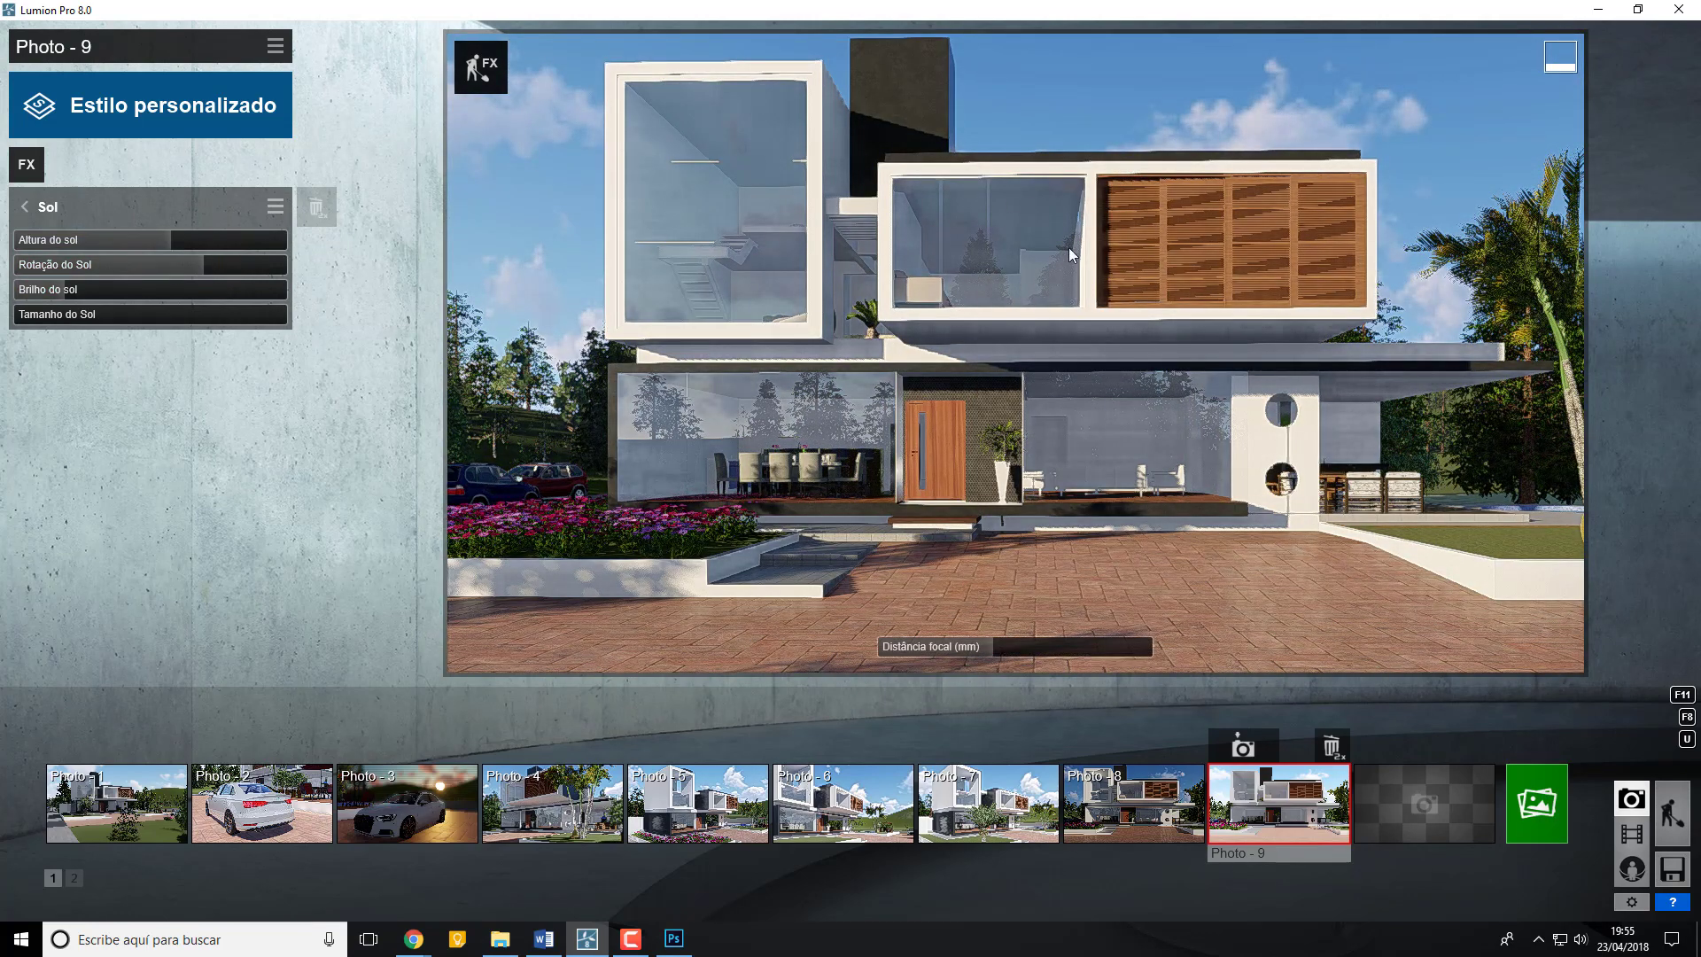
{"action": "left_click", "coordinate": [1254, 755]}
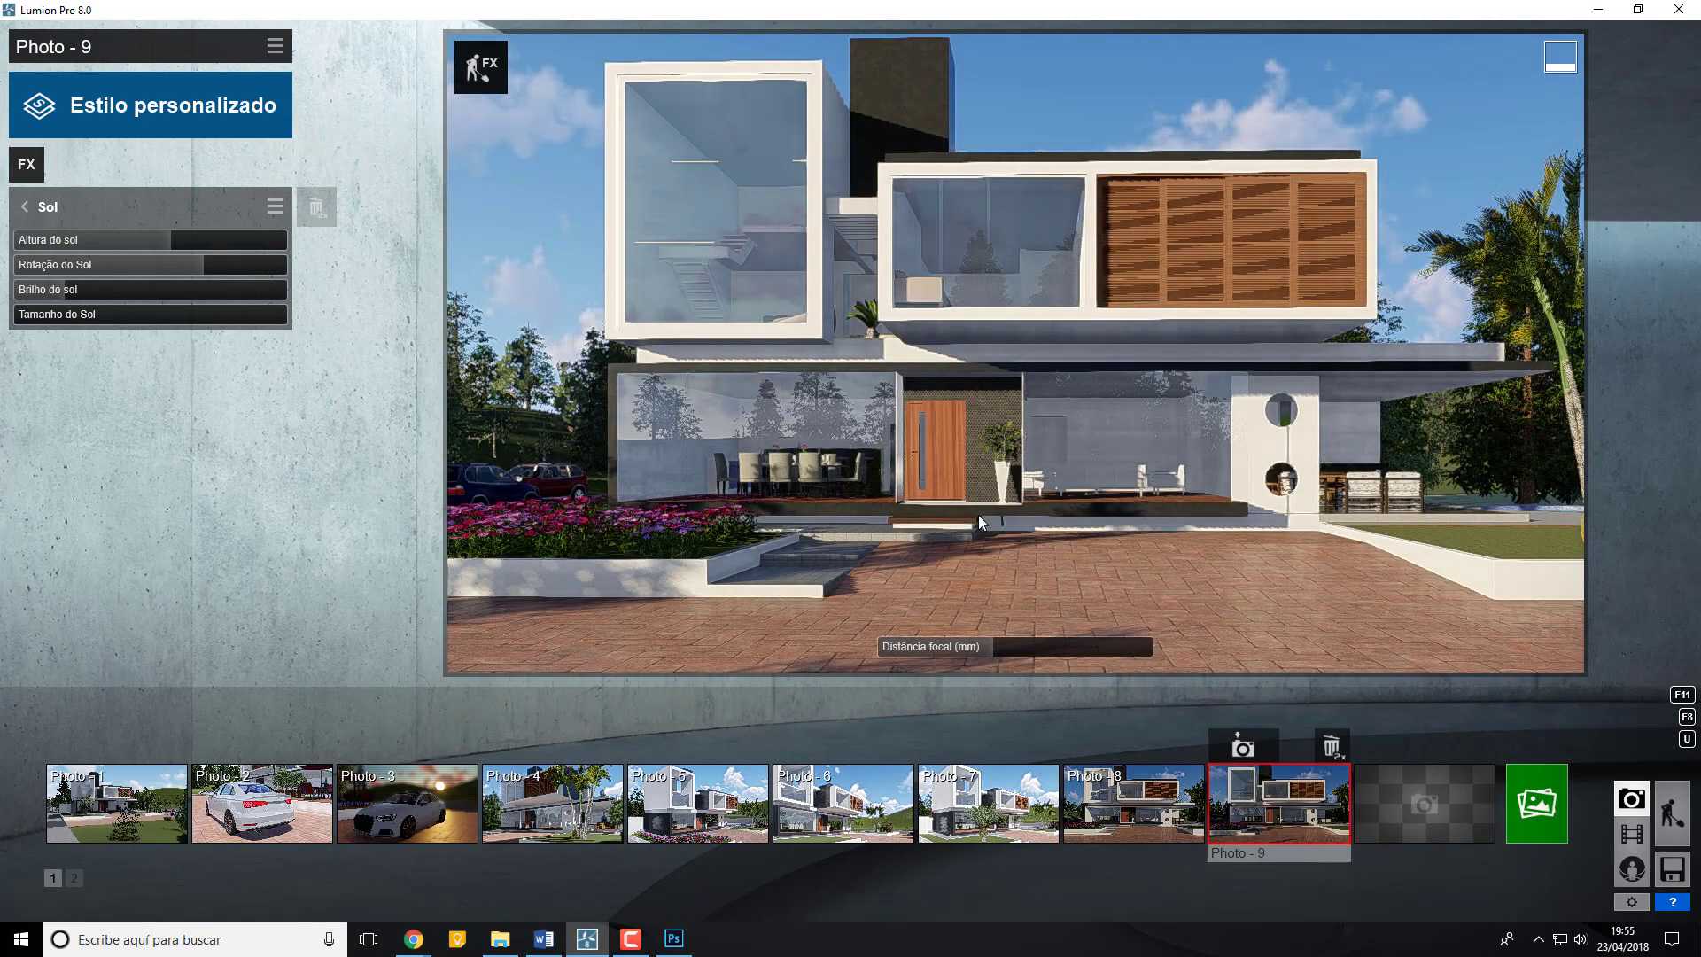
- Reframe the frontal view with the camera slightly adjusted so the whole house fits, and store it in Photo 9
{"action": "right_click_drag", "start_coordinate": [913, 545], "coordinate": [903, 545]}
{"action": "key", "text": "w"}
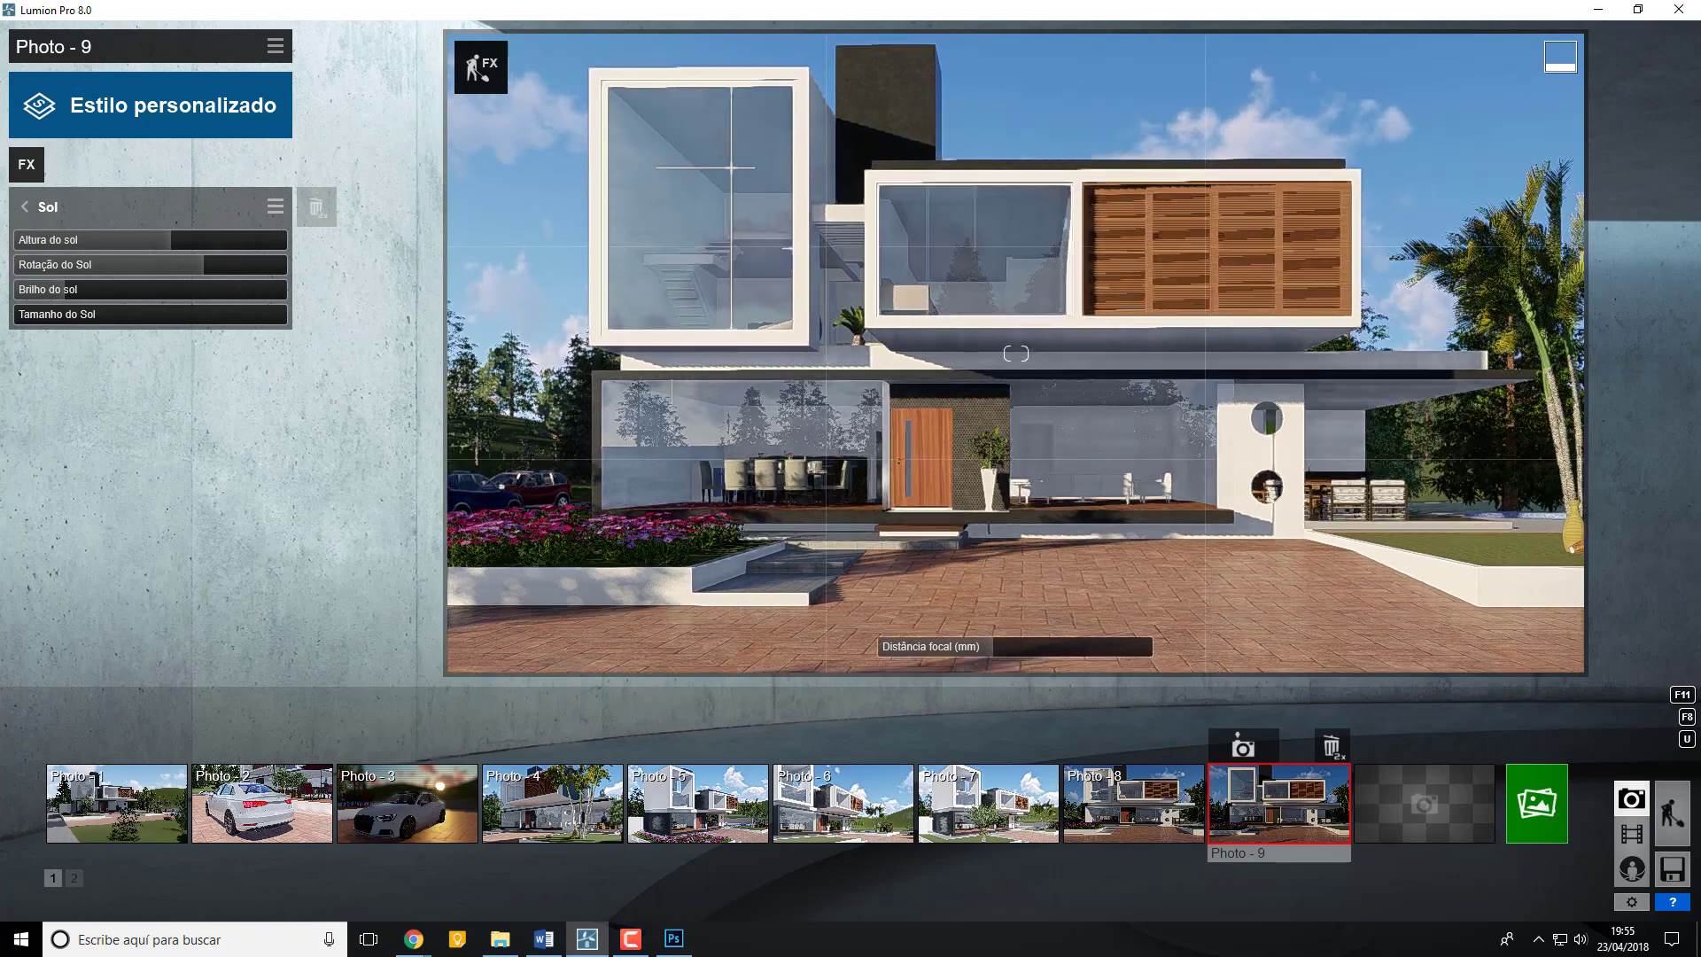
{"action": "right_click_drag", "start_coordinate": [824, 114], "coordinate": [846, 133]}
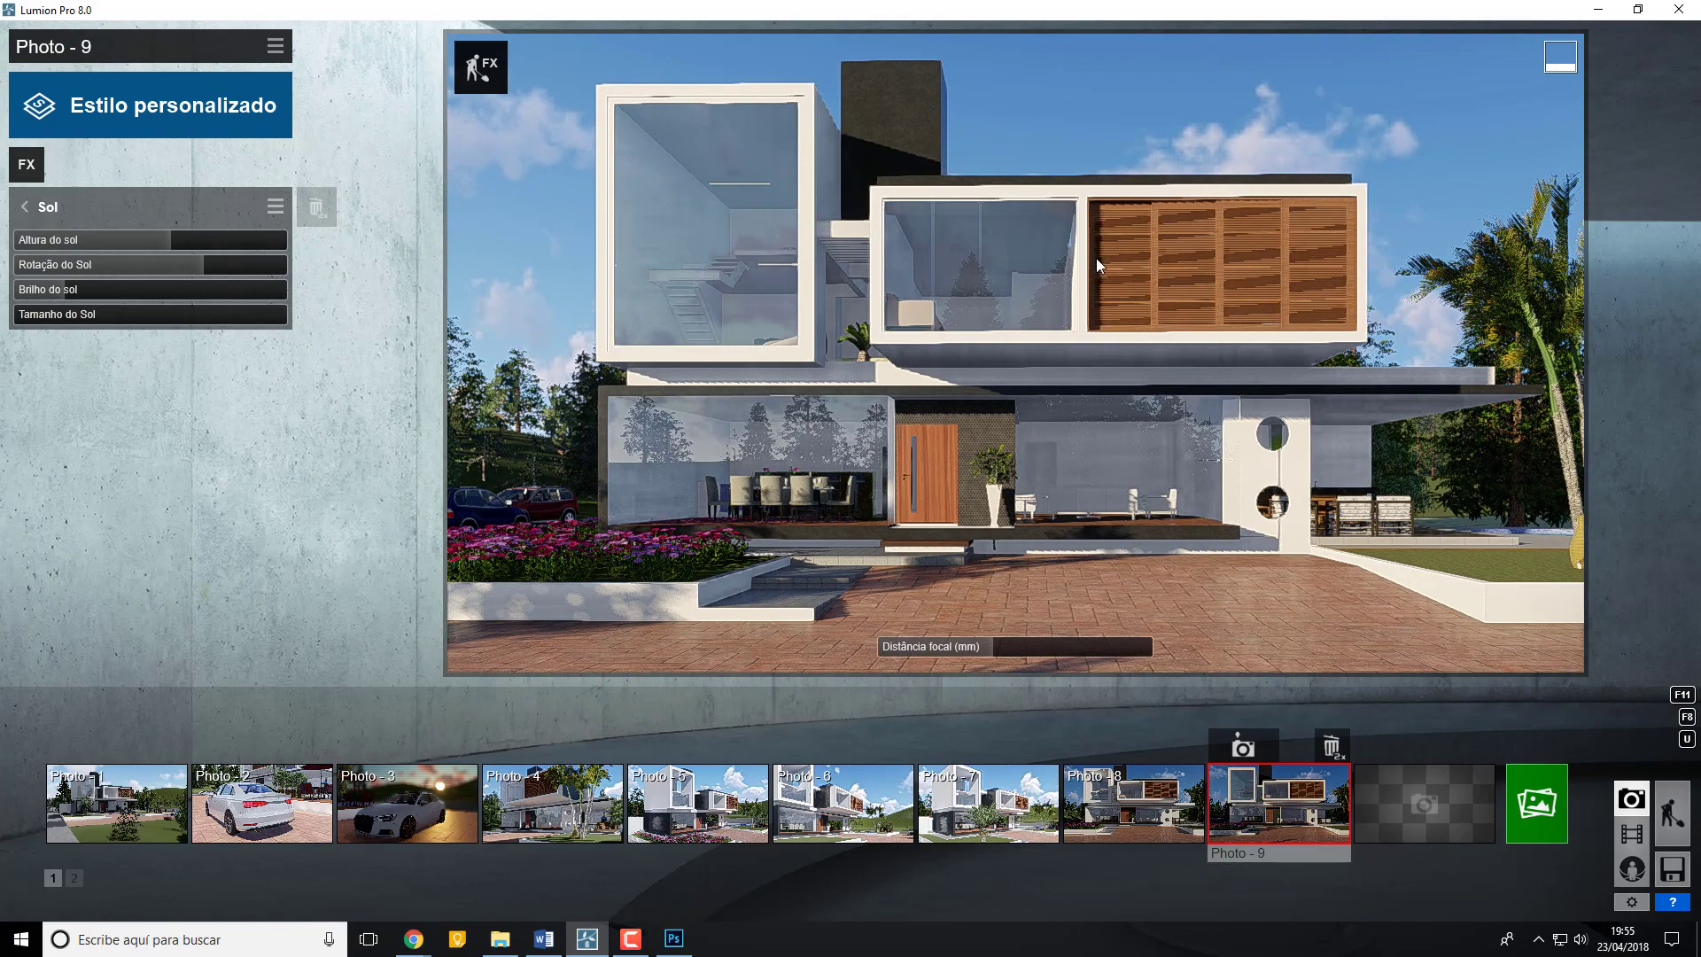
{"action": "mouse_move", "coordinate": [1173, 448]}
{"action": "right_mouse_down"}
{"action": "mouse_move", "coordinate": [1155, 430]}
{"action": "mouse_move", "coordinate": [1131, 446]}
{"action": "mouse_move", "coordinate": [1146, 443]}
{"action": "right_mouse_up"}
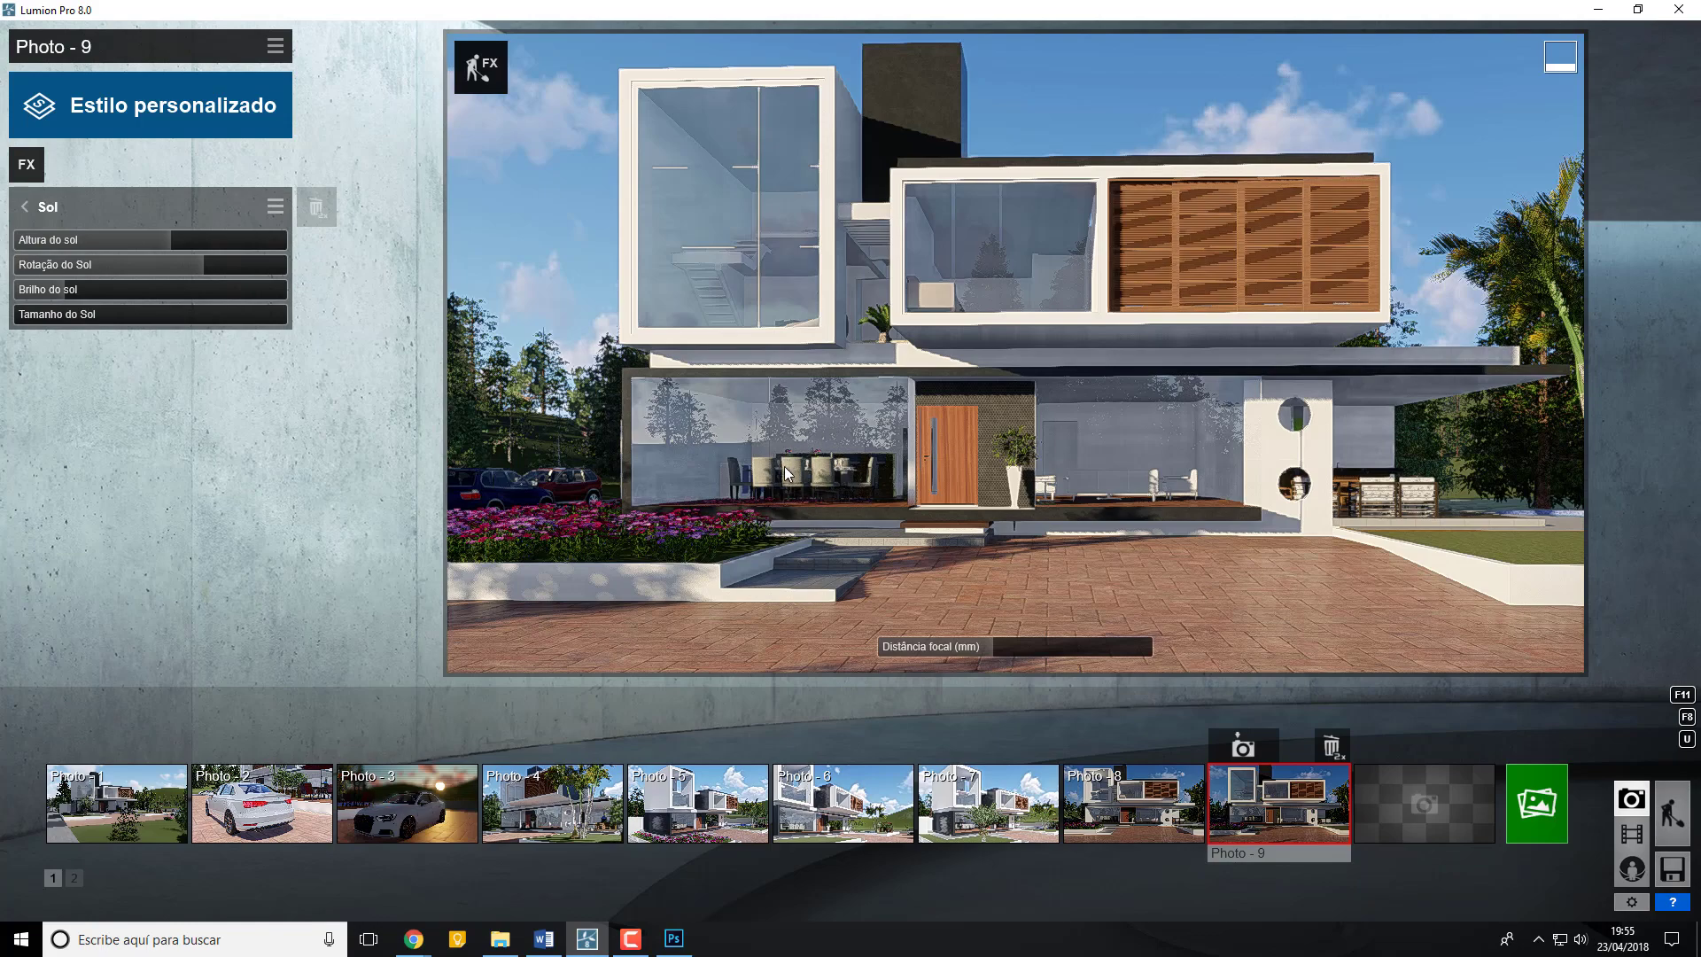
{"action": "right_click_drag", "start_coordinate": [963, 471], "coordinate": [958, 470]}
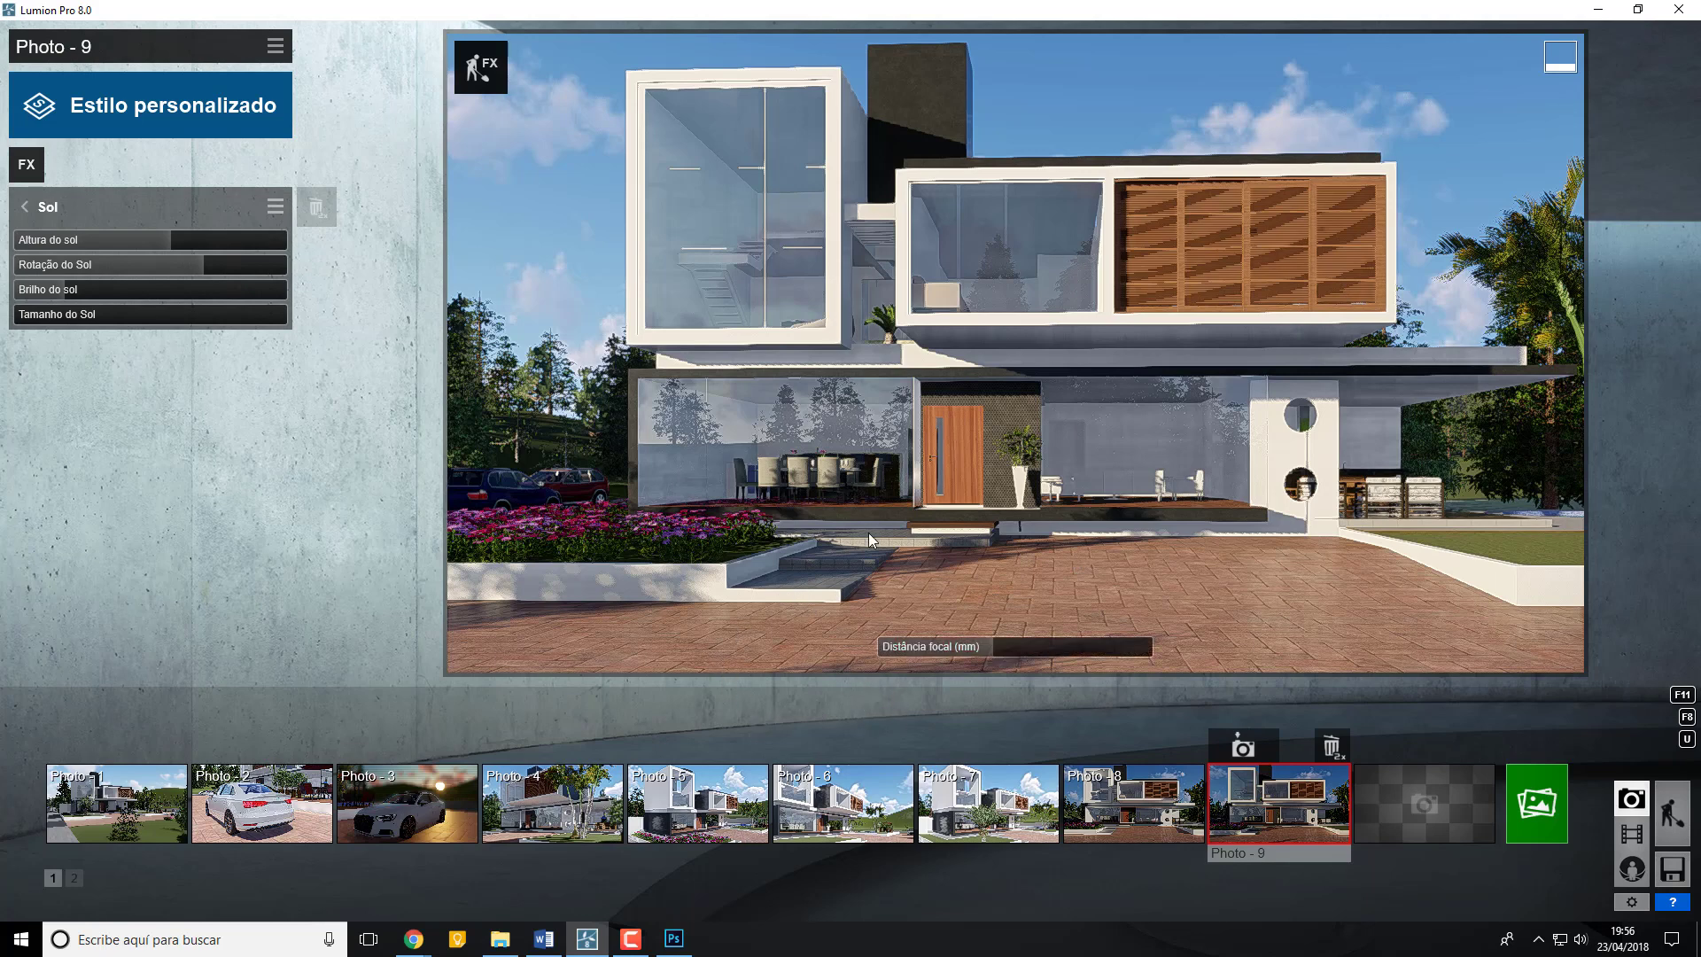
{"action": "key", "text": "e"}
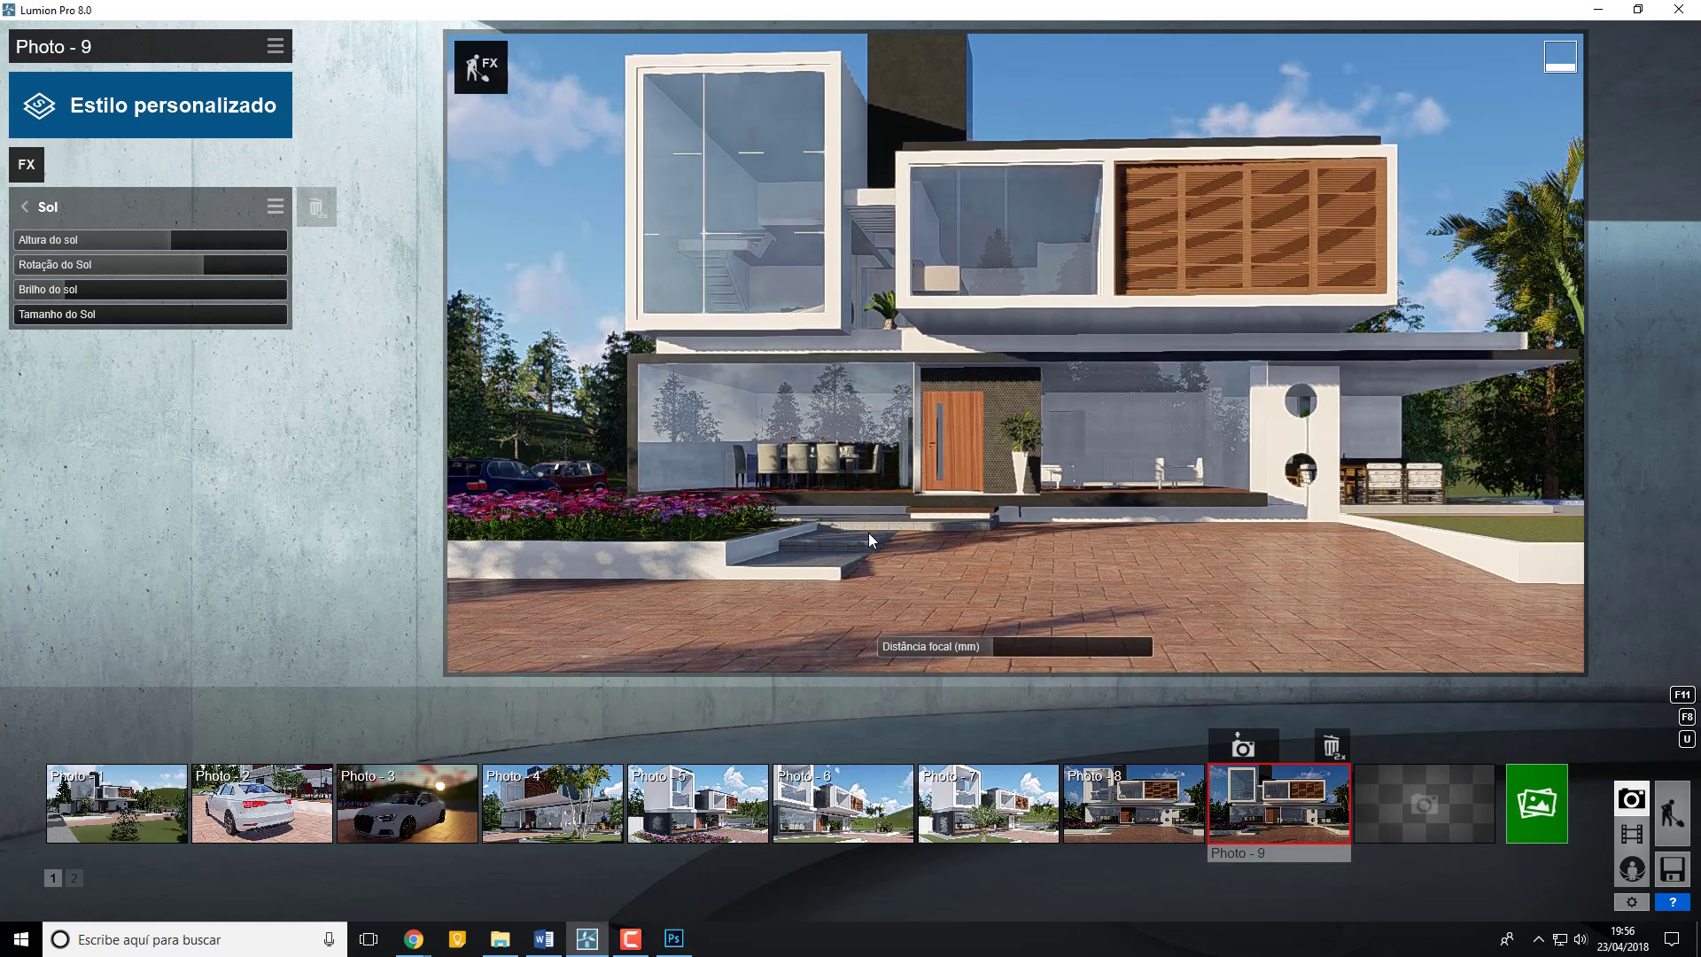
{"action": "key", "text": "q"}
{"action": "key", "text": "q"}
{"action": "right_click_drag", "start_coordinate": [929, 582], "coordinate": [930, 589]}
{"action": "mouse_move", "coordinate": [992, 651]}
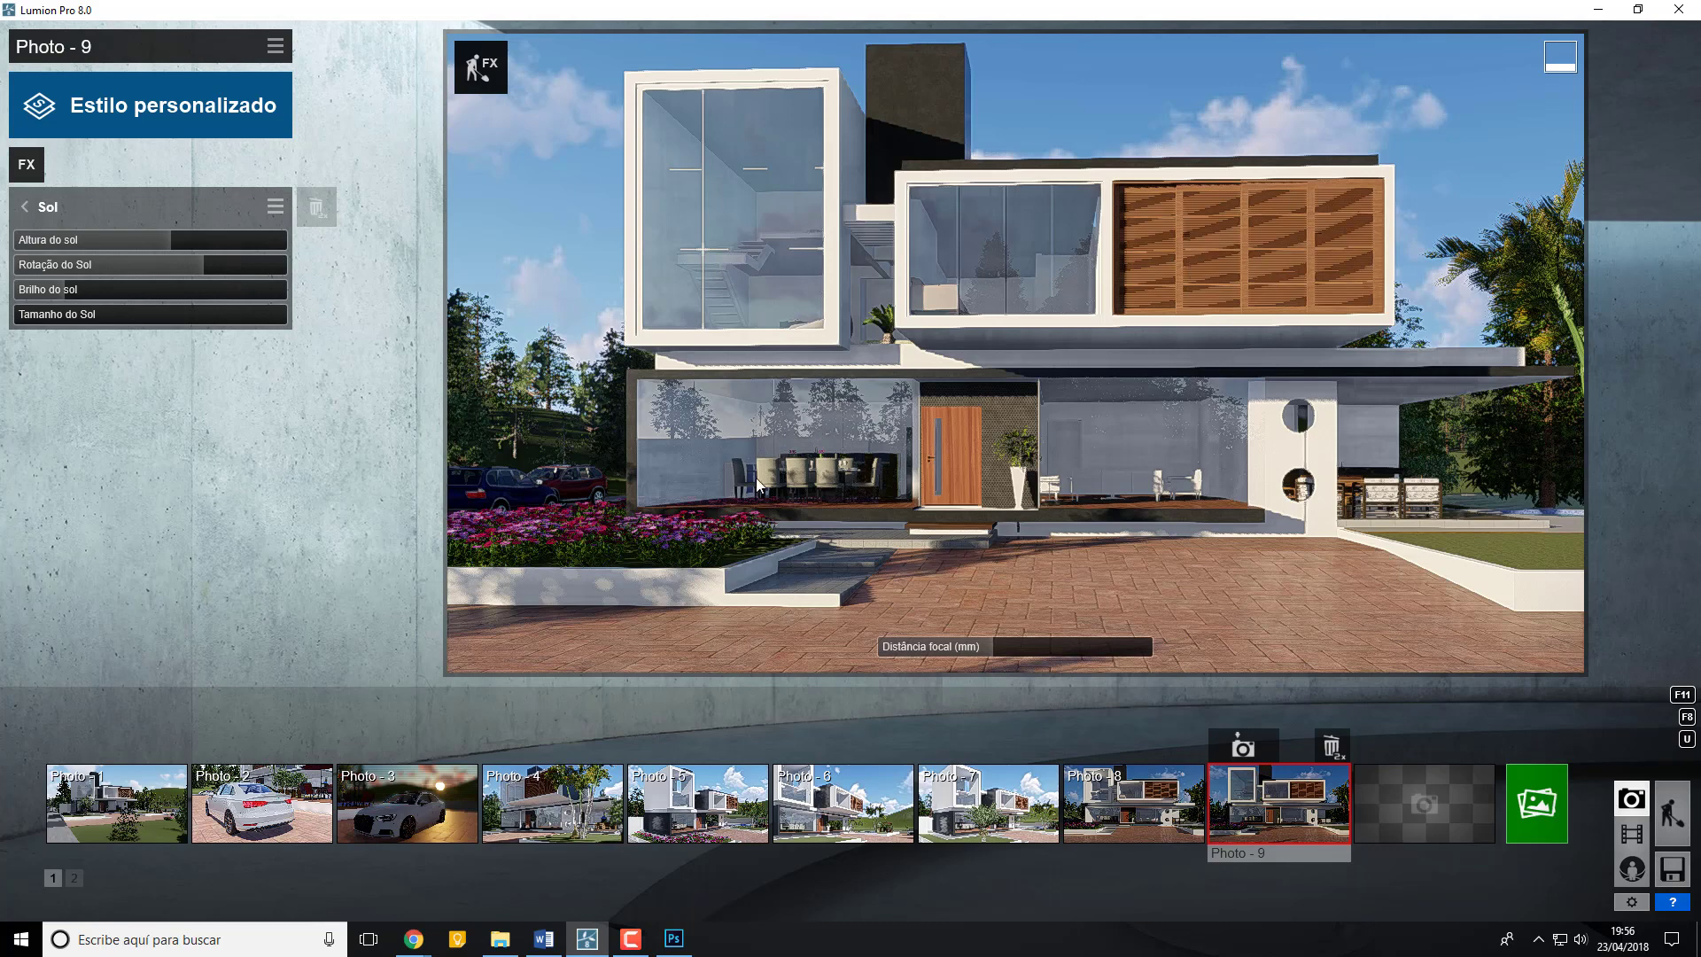
{"action": "left_click", "coordinate": [1252, 747]}
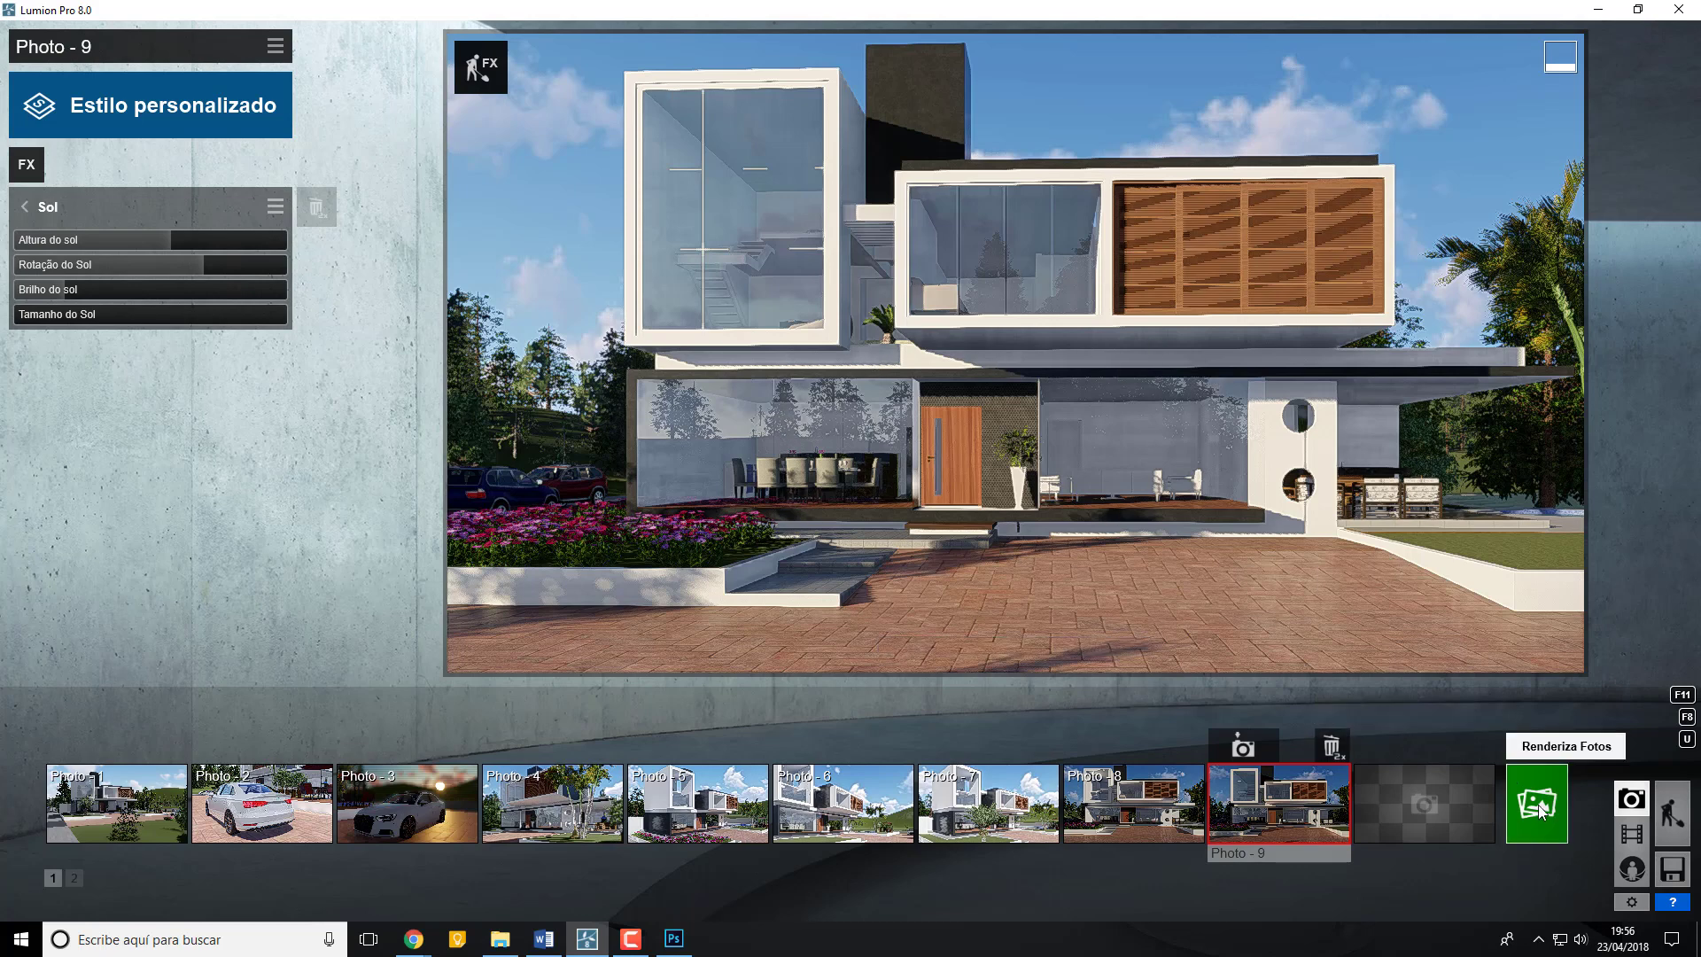
- Render Photo 9 at the Área de Trabalho size of 1920x1080, overwriting the existing file 1.jpg
{"action": "left_click", "coordinate": [1517, 780]}
{"action": "left_click", "coordinate": [712, 705]}
{"action": "left_click", "coordinate": [519, 190]}
{"action": "left_click", "coordinate": [1191, 720]}
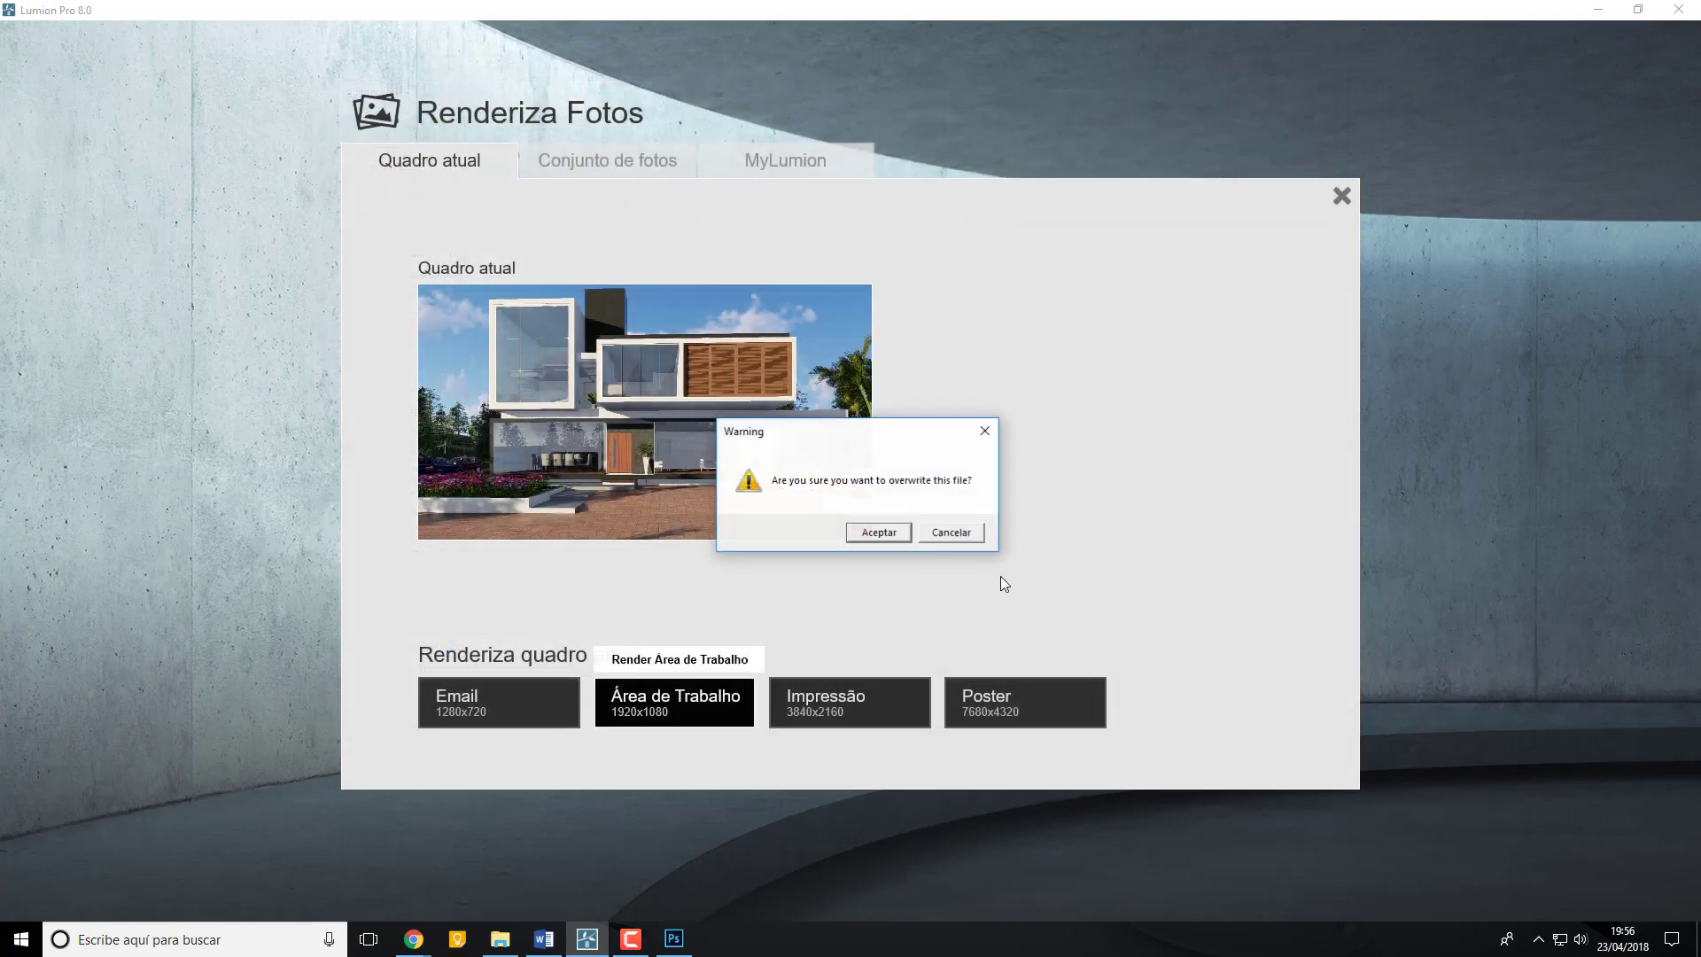
{"action": "left_click", "coordinate": [911, 534]}
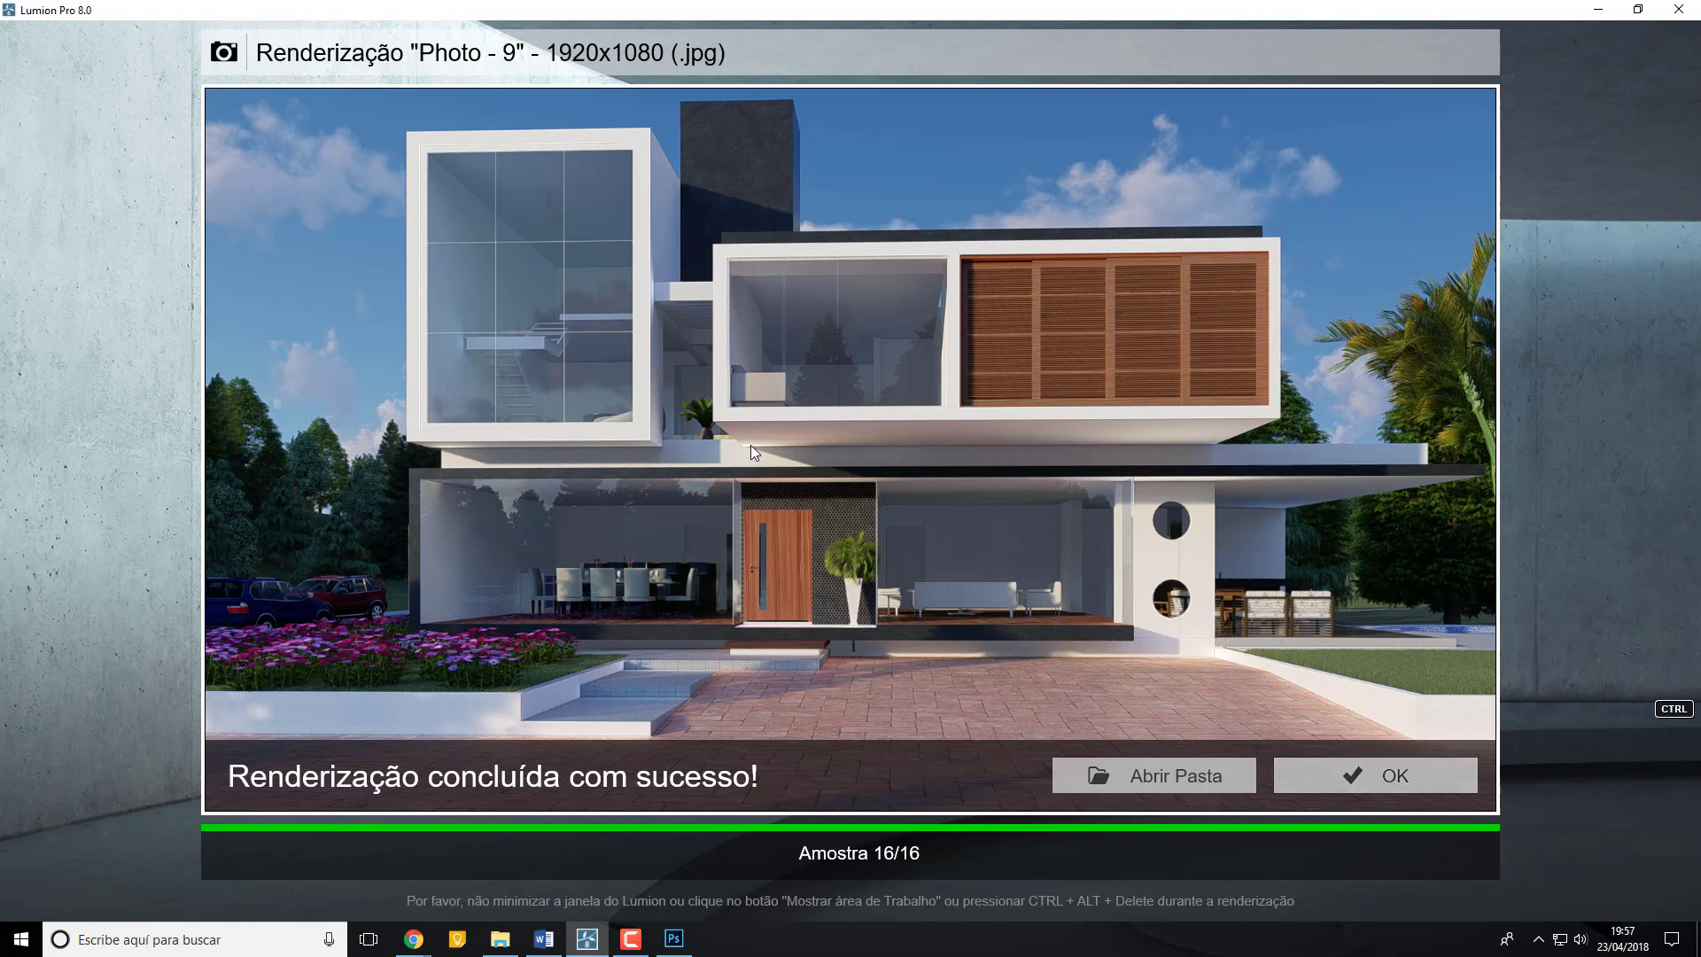
- Open the render's output folder, view the finished image 1.jpg and close it
{"action": "left_click", "coordinate": [1232, 773]}
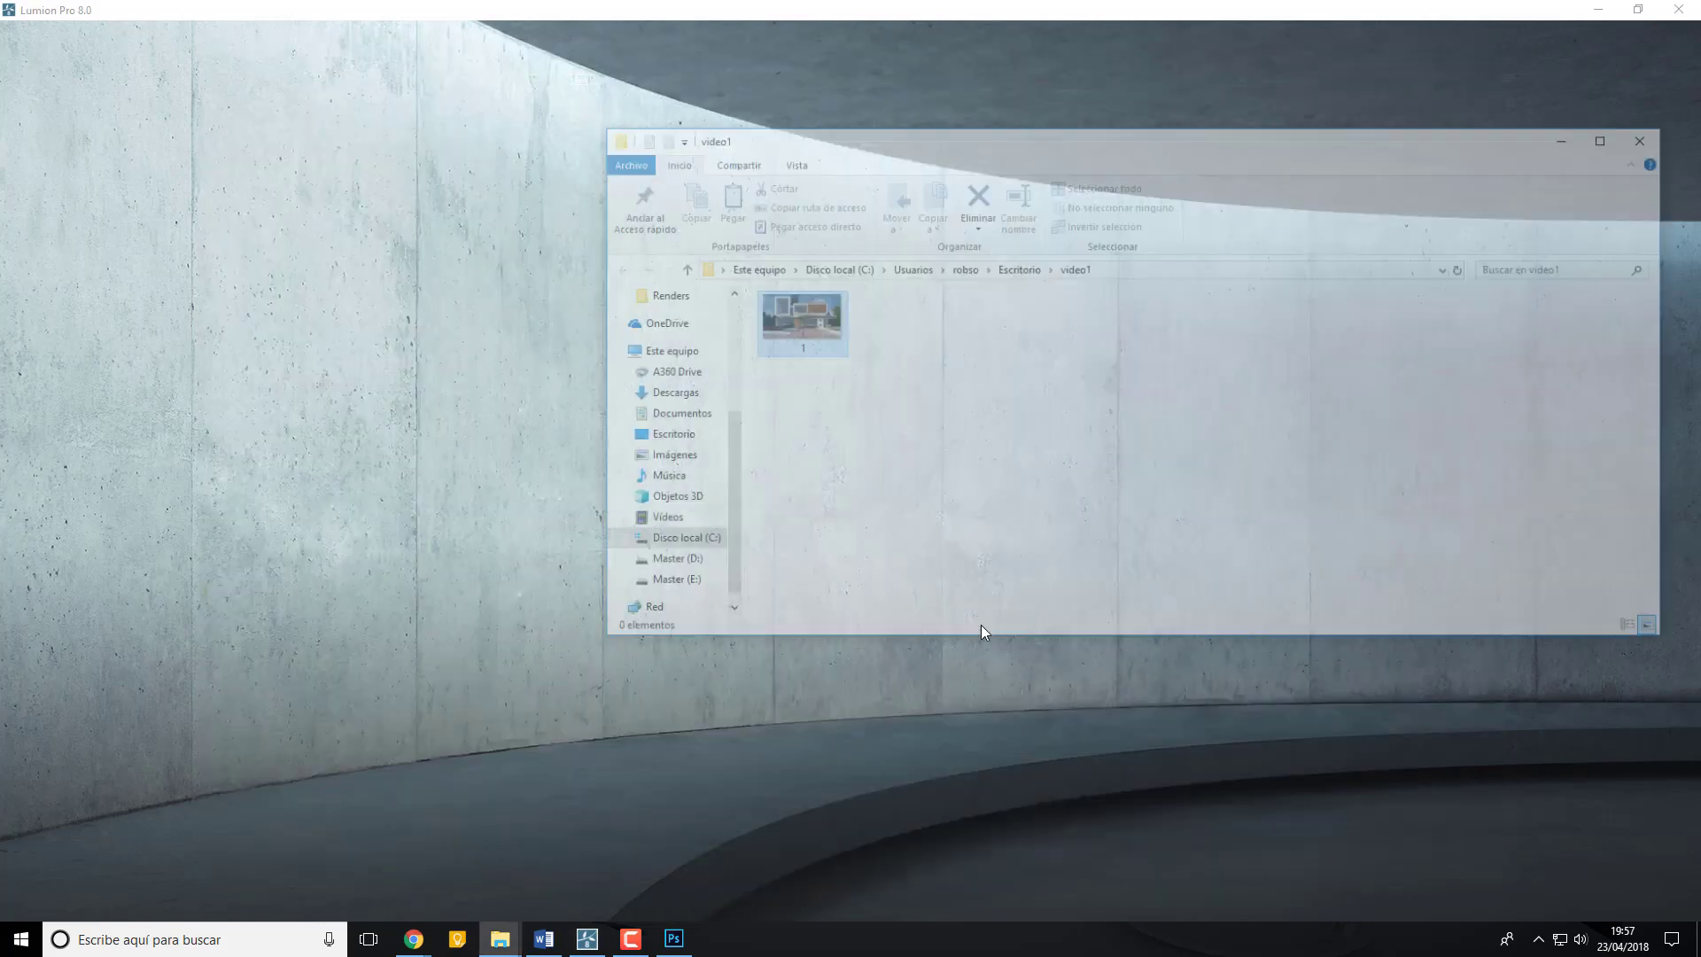
{"action": "double_click", "coordinate": [205, 194]}
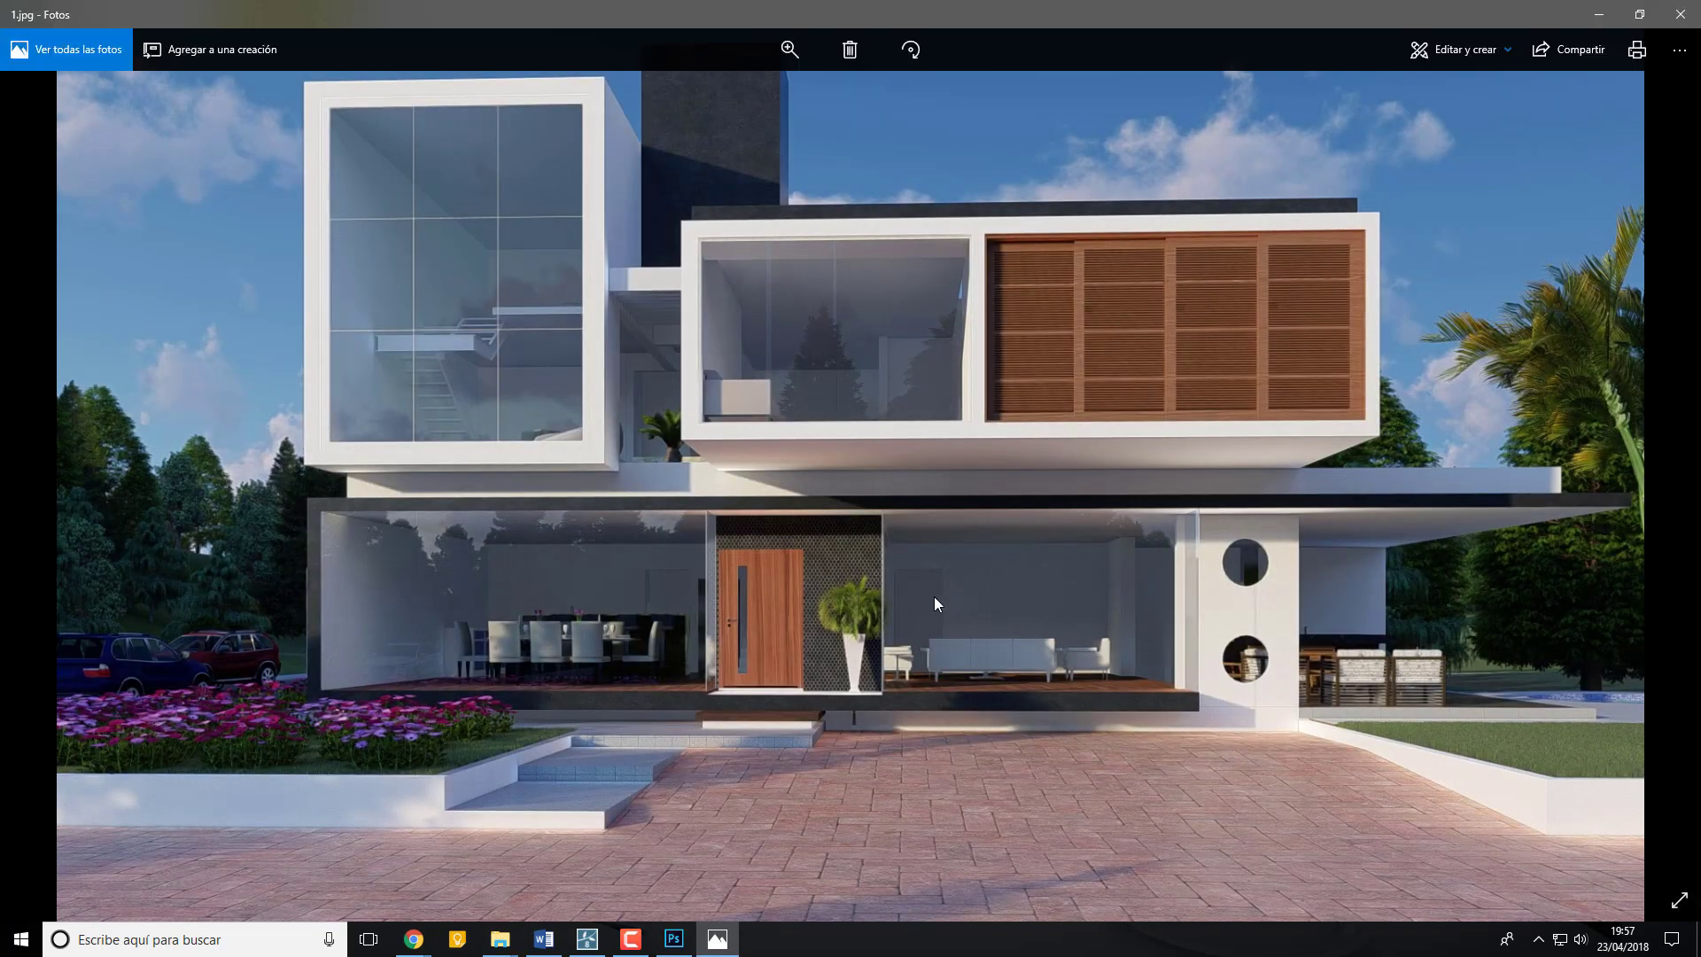
{"action": "left_click", "coordinate": [1680, 14]}
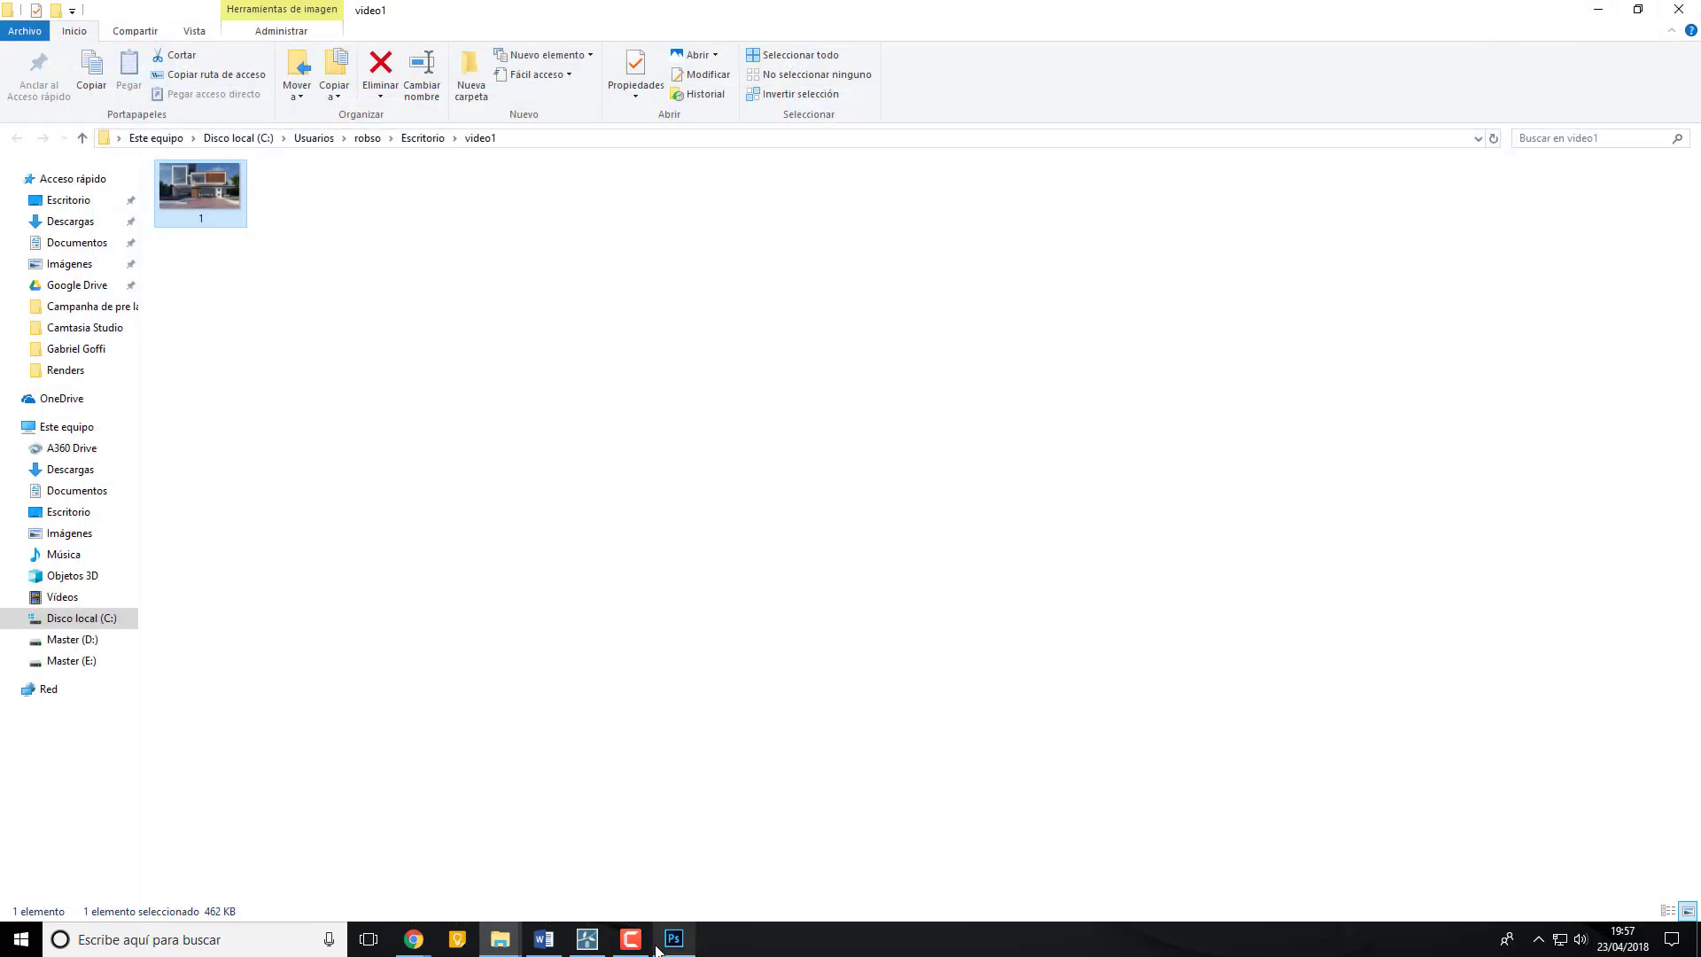
- Switch back to Lumion, frame an angled view of the house with the flower bed in front, and store it as Photo 10
{"action": "left_click", "coordinate": [586, 939]}
{"action": "scroll", "coordinate": [879, 418], "scroll_direction": "up", "scroll_amount": 5}
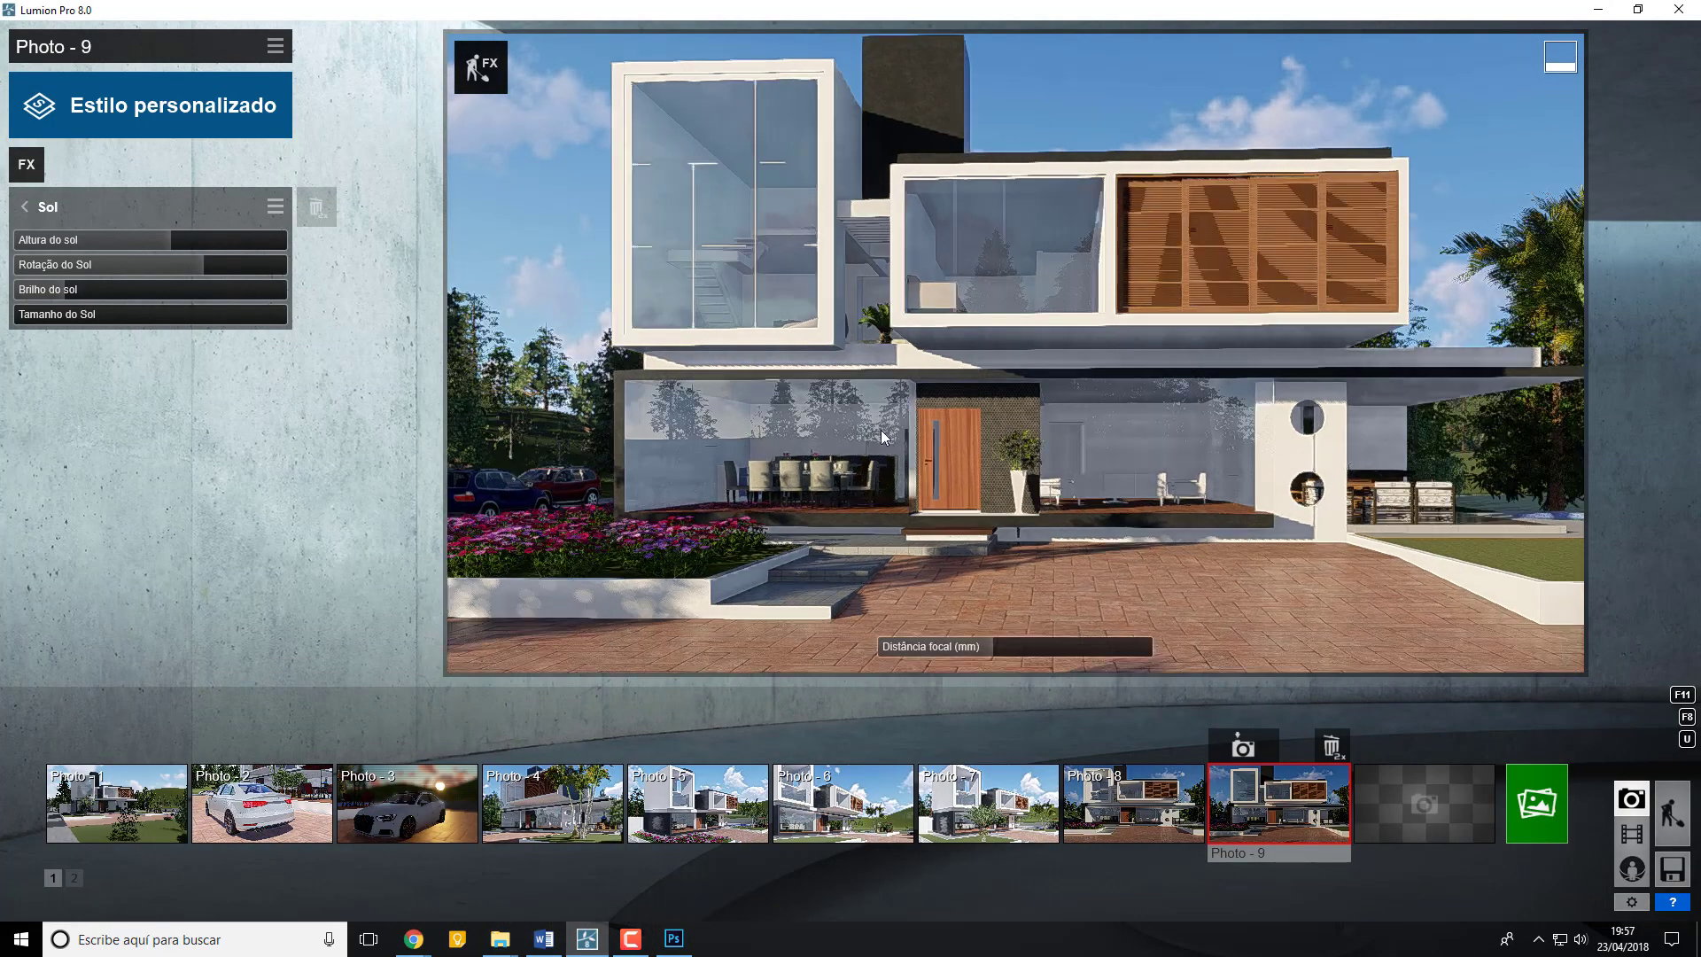
{"action": "right_click_drag", "start_coordinate": [1240, 399], "coordinate": [988, 467]}
{"action": "key", "text": "w"}
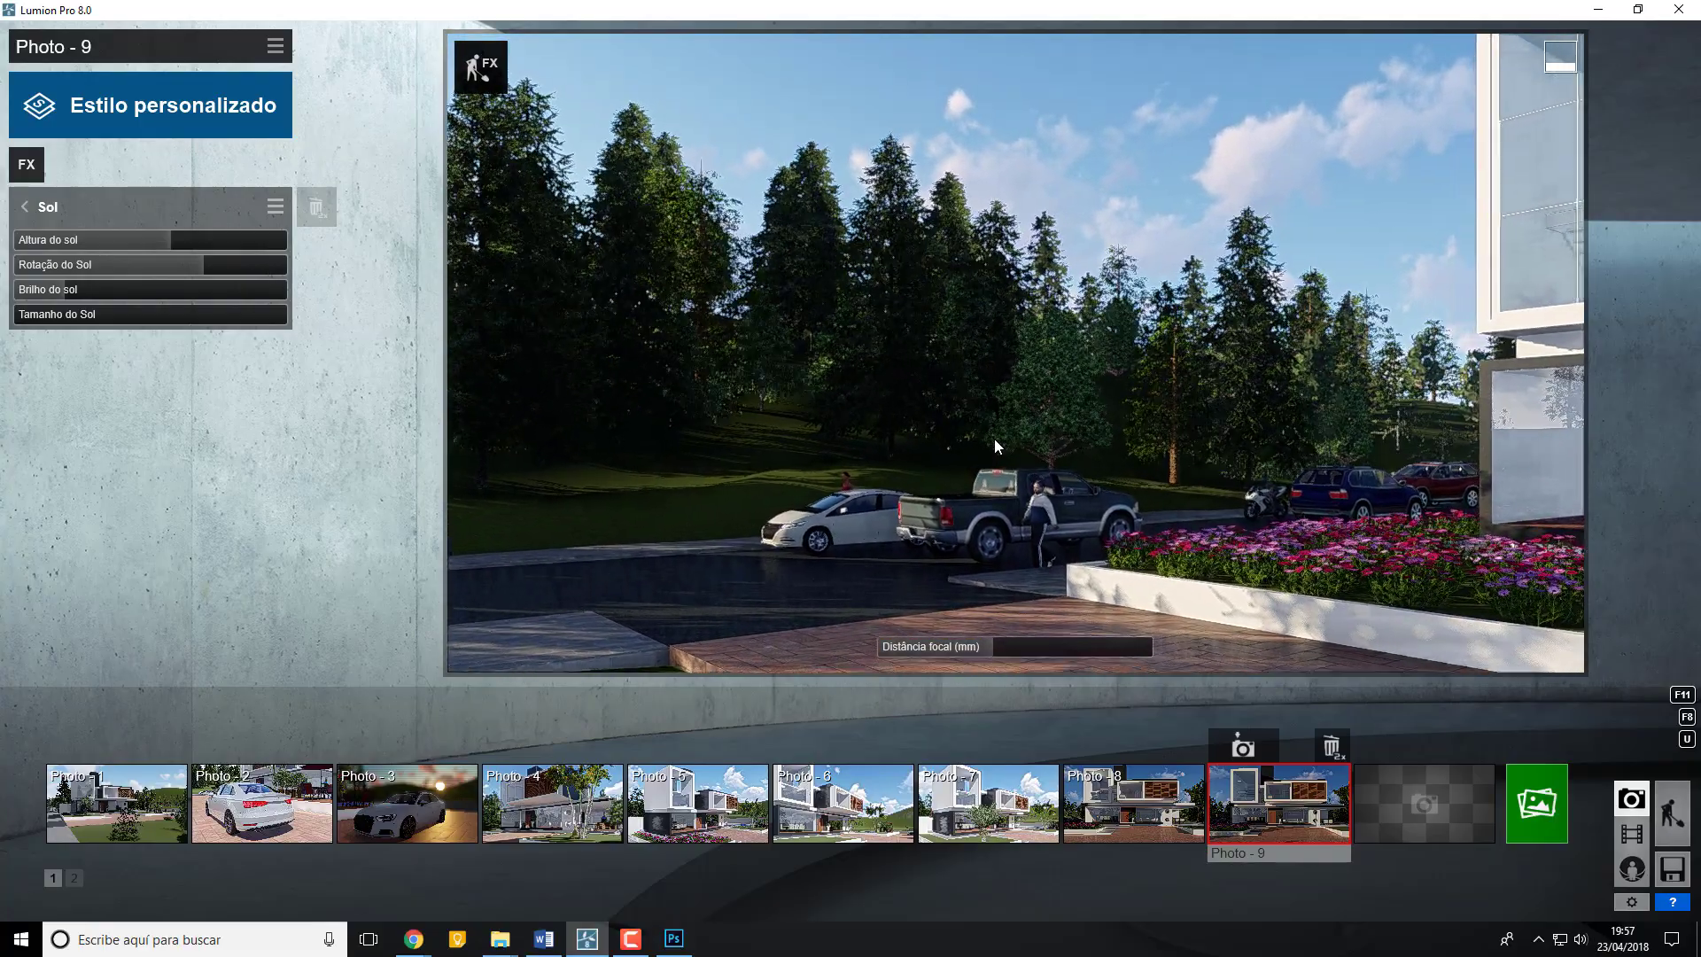
{"action": "key", "text": "w"}
{"action": "right_click_drag", "start_coordinate": [1014, 452], "coordinate": [1258, 469]}
{"action": "right_click_drag", "start_coordinate": [1016, 353], "coordinate": [1178, 239]}
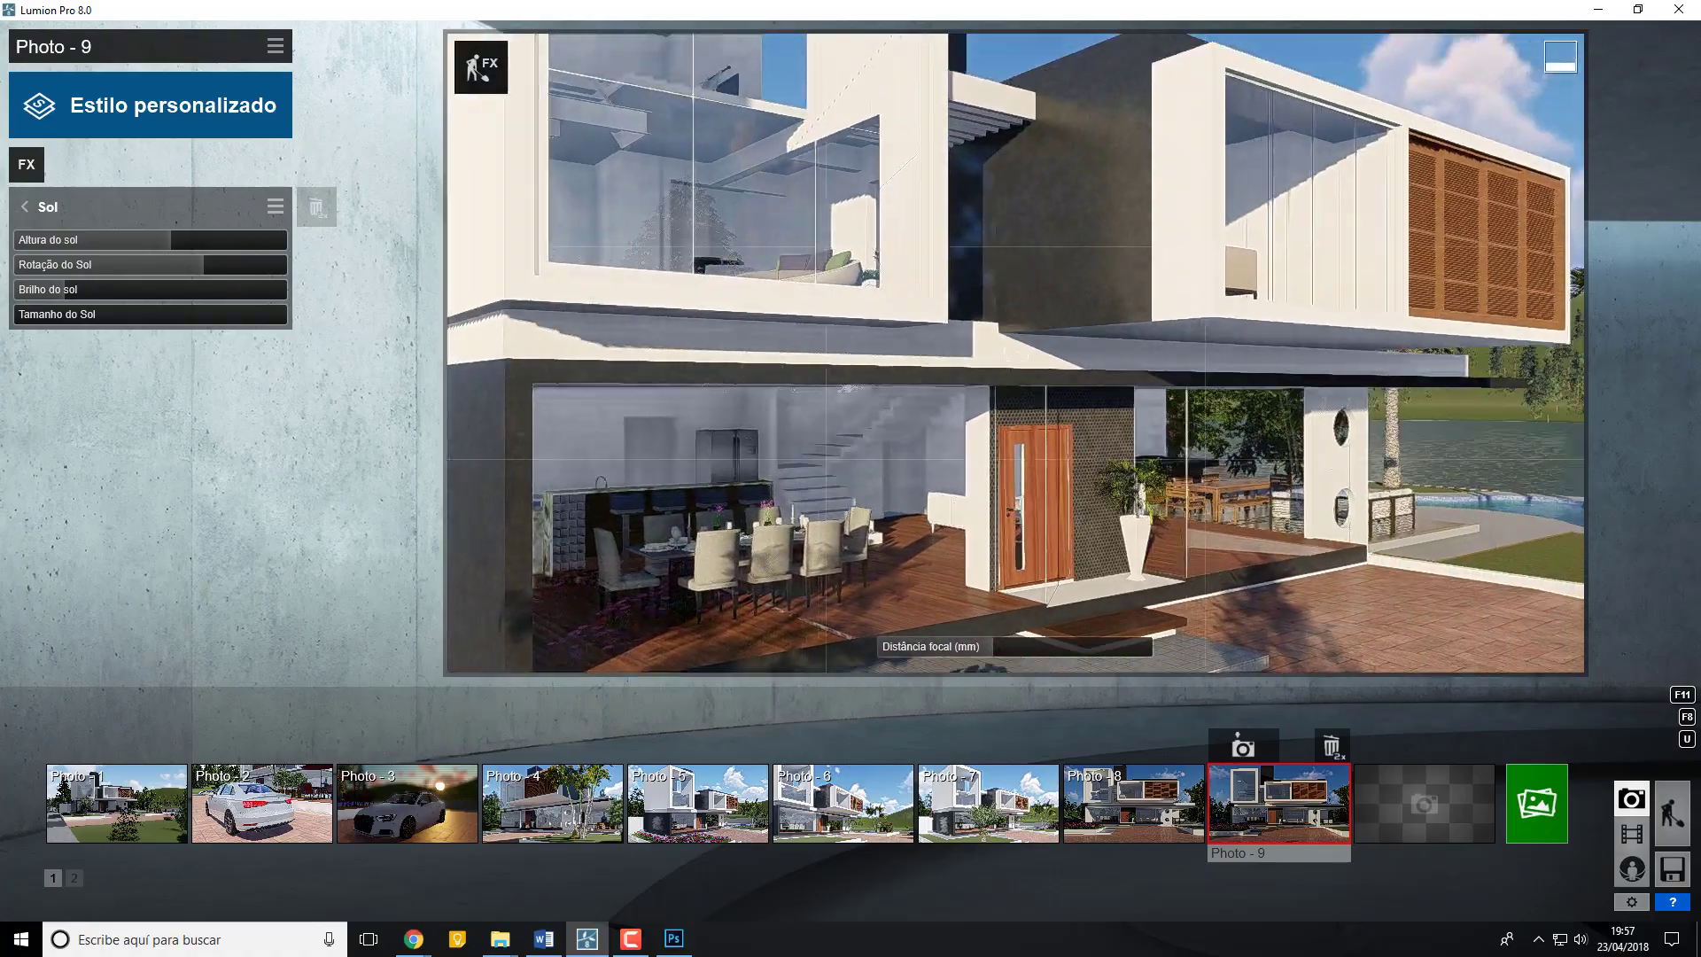
{"action": "key", "text": "s"}
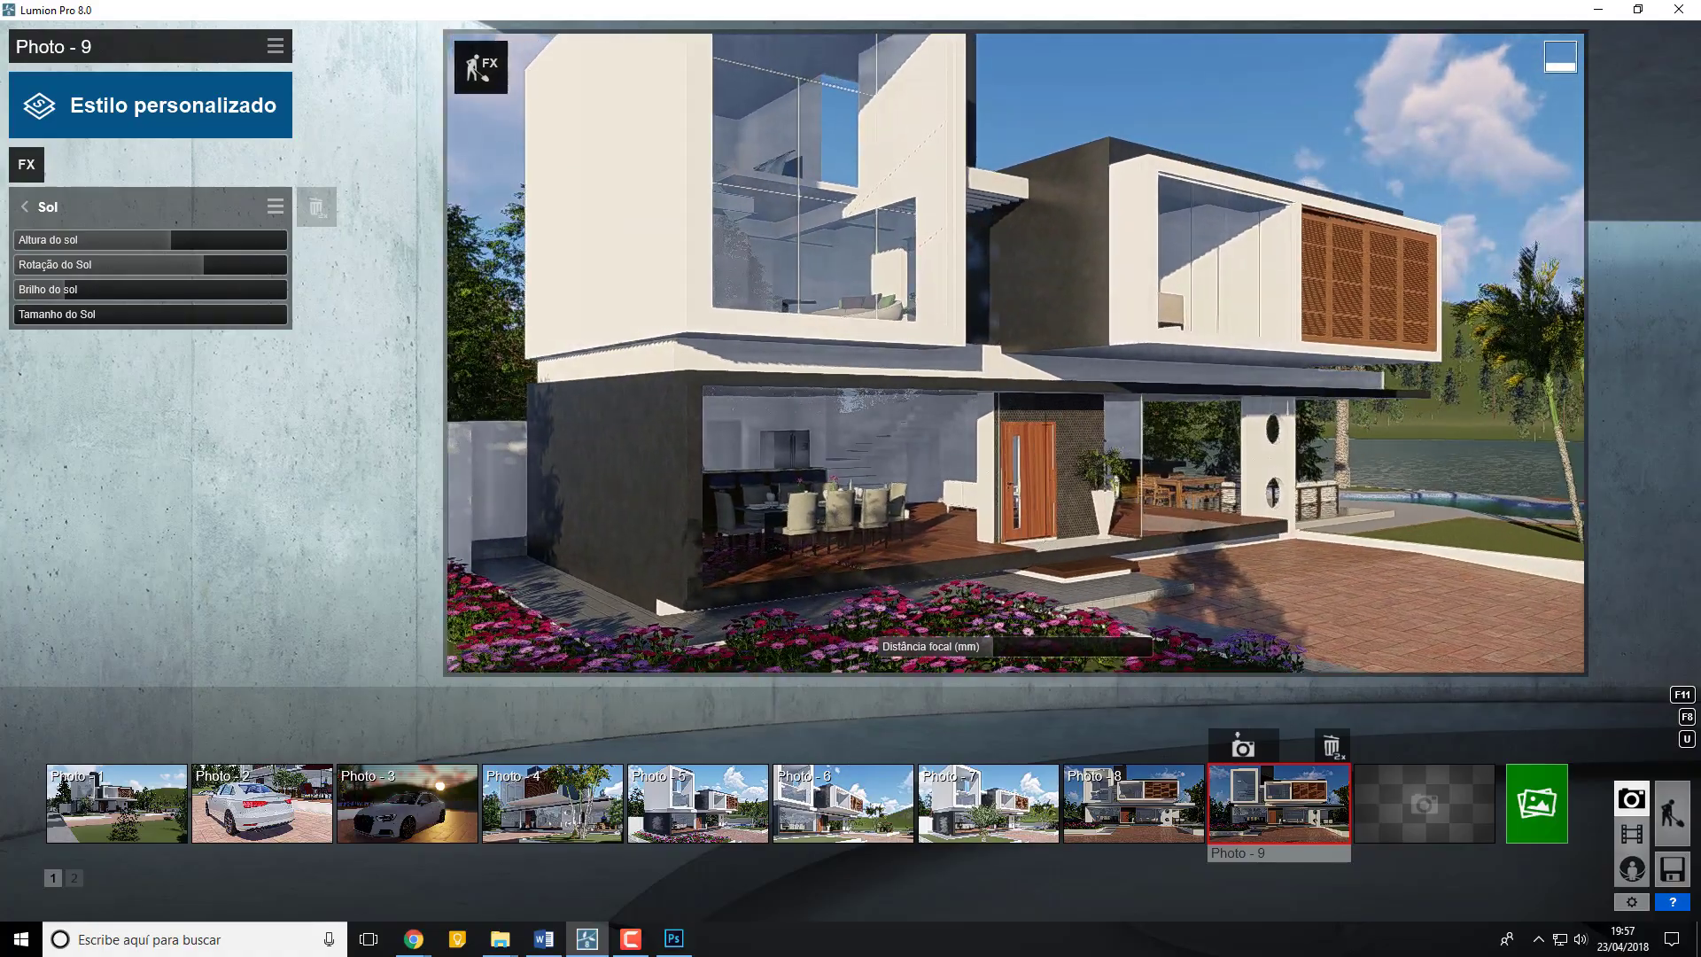
{"action": "key", "text": "w"}
{"action": "key", "text": "e"}
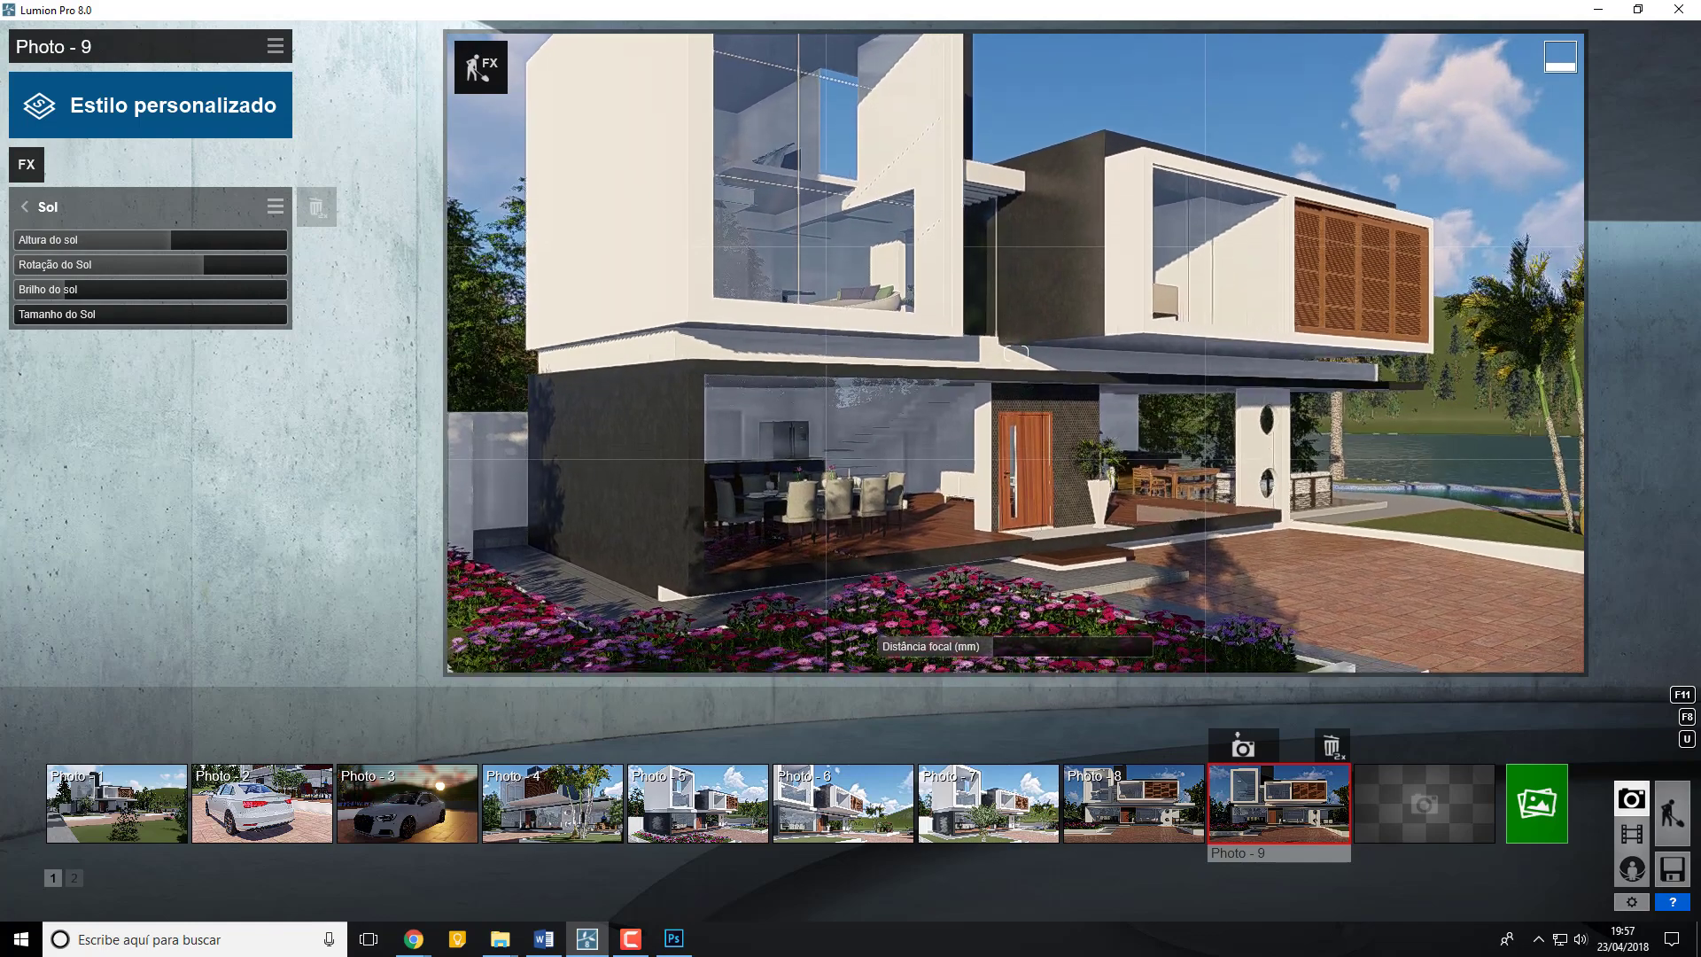
{"action": "right_click_drag", "start_coordinate": [1016, 354], "coordinate": [1037, 292]}
{"action": "key", "text": "e"}
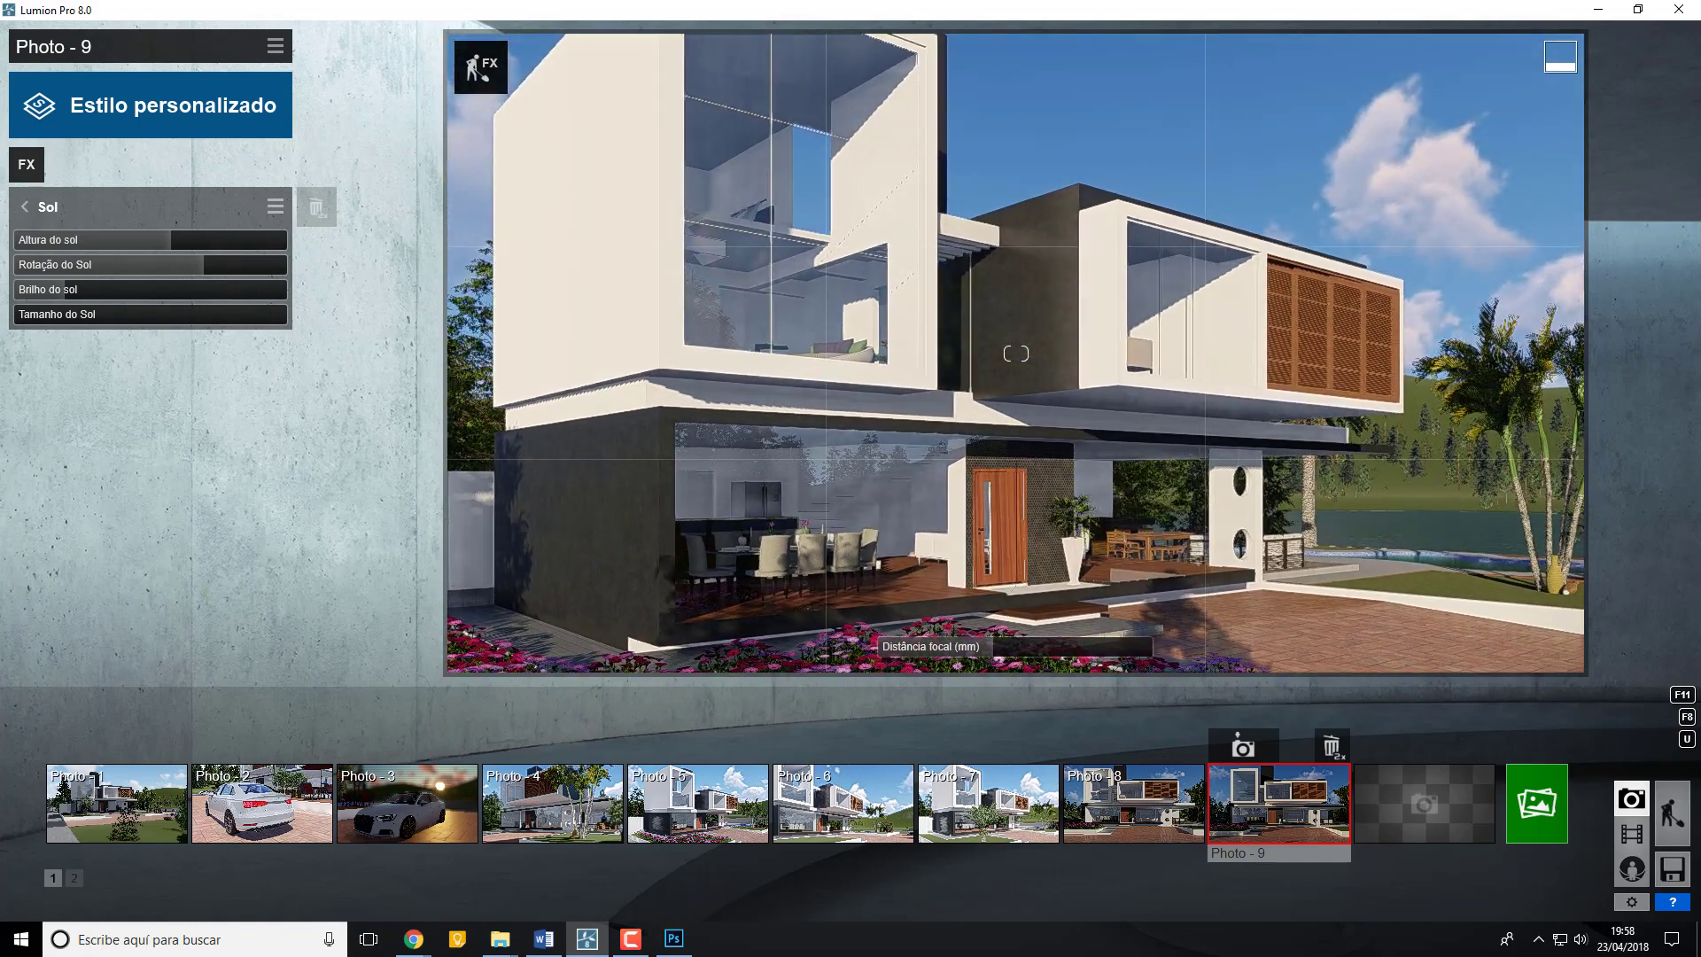
{"action": "key", "text": "e"}
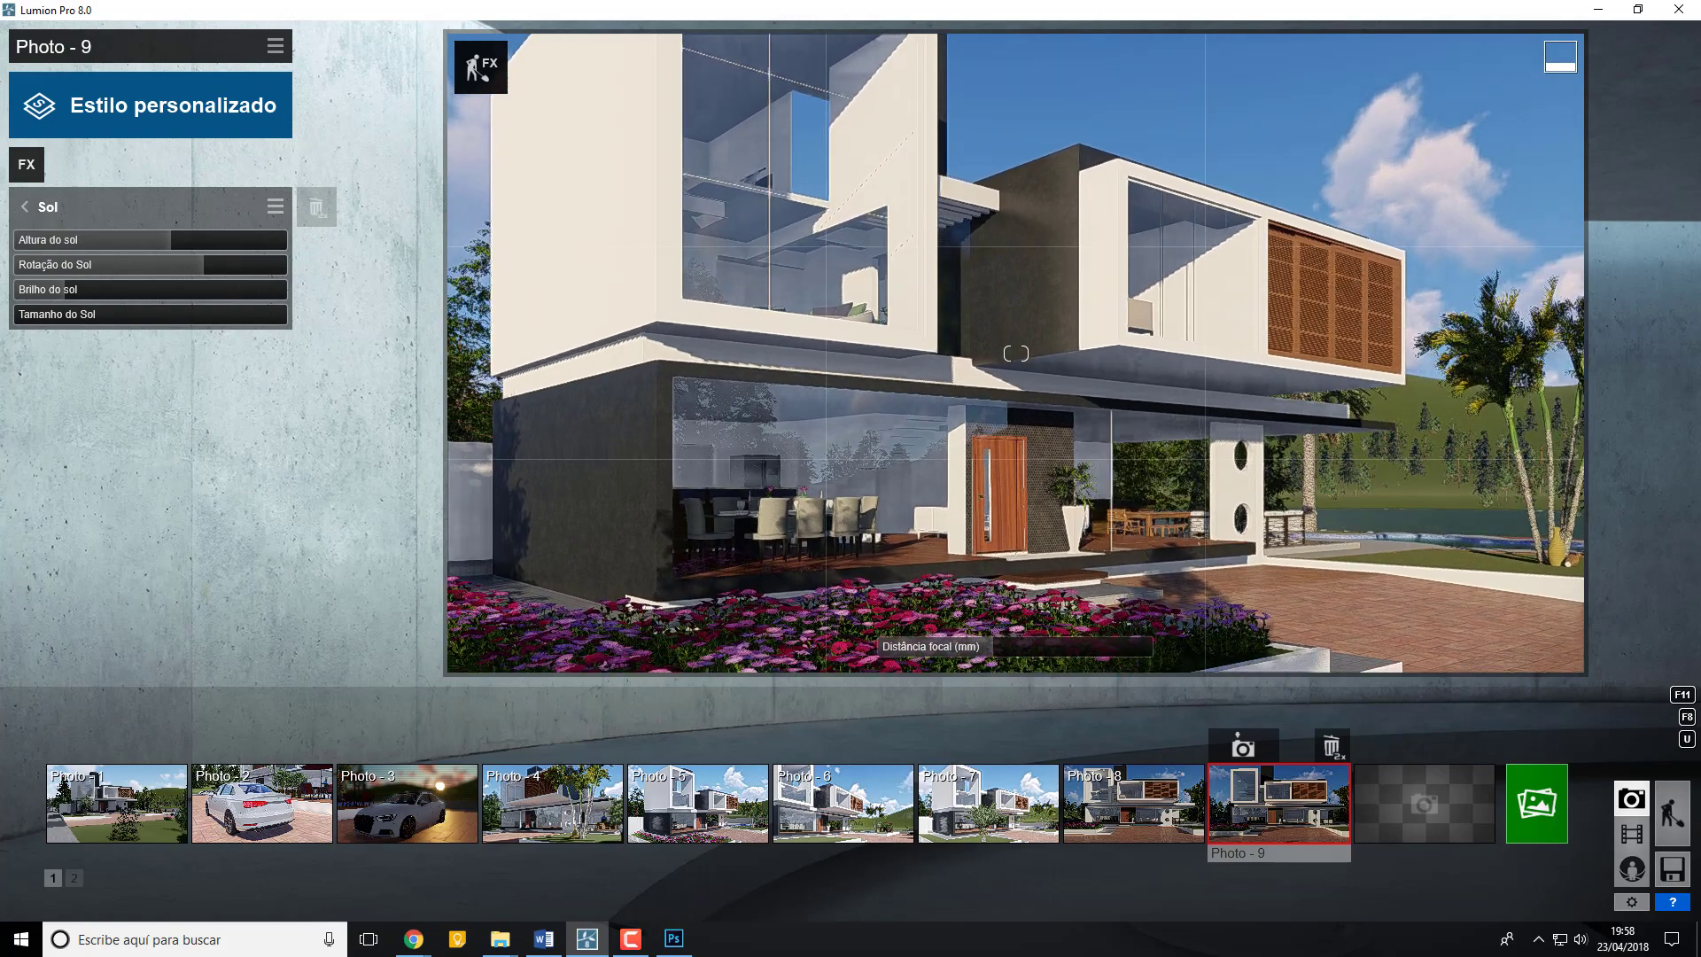
{"action": "key", "text": "e"}
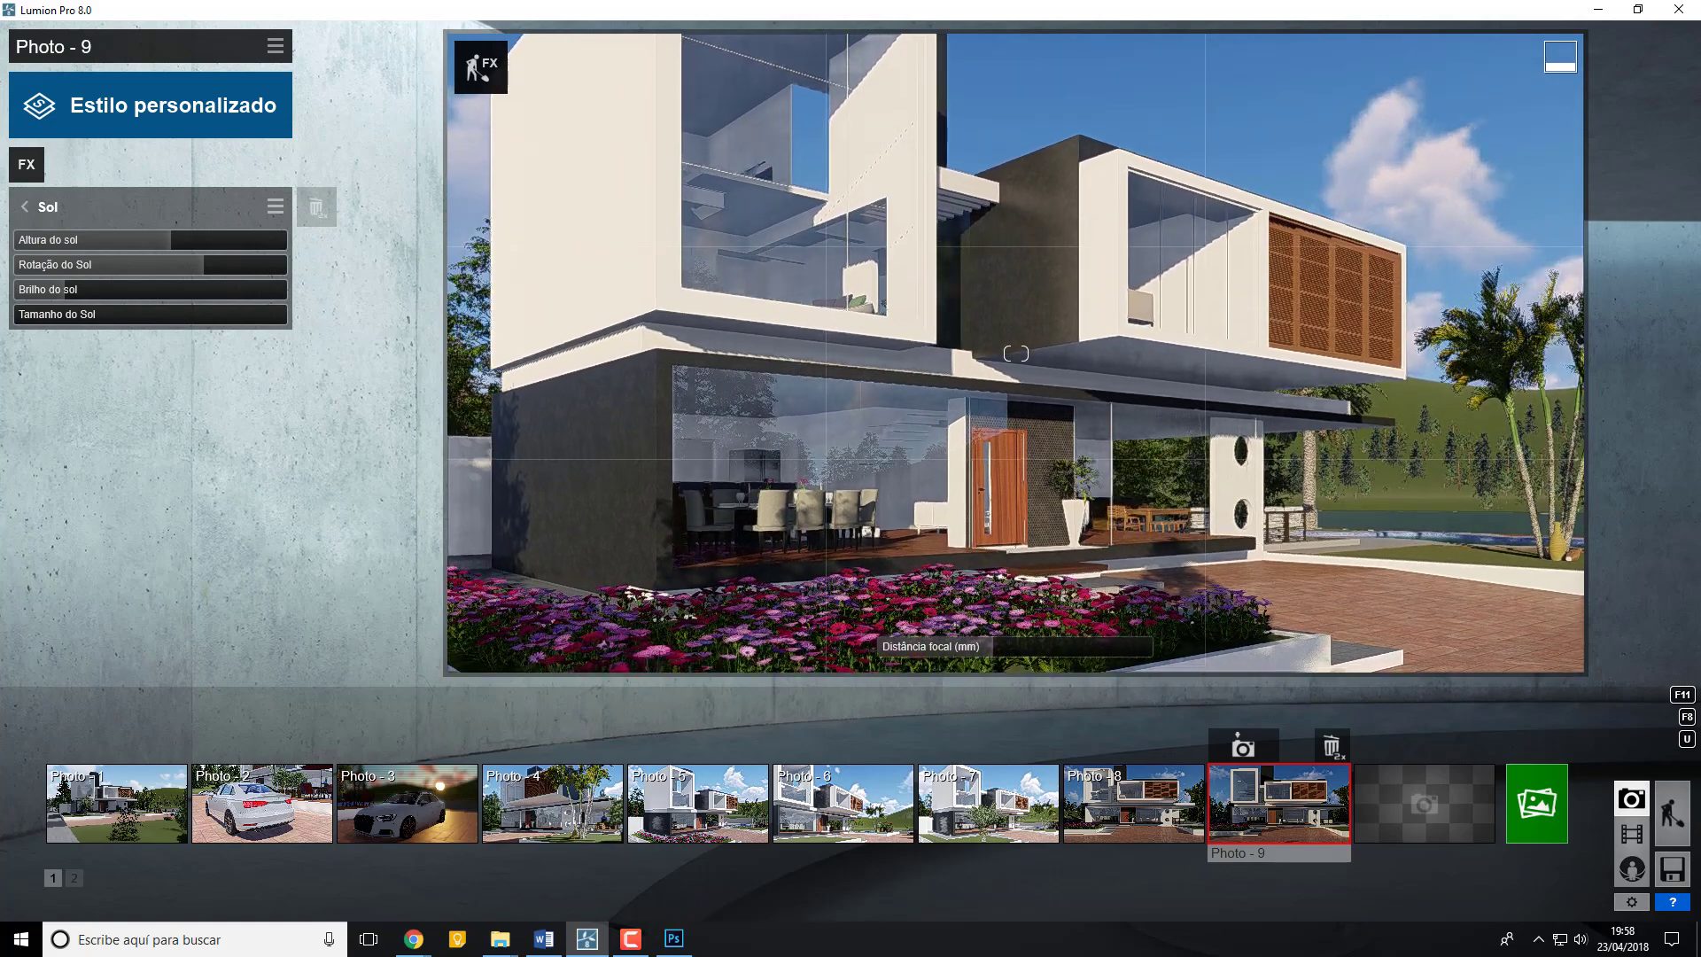
{"action": "right_click_drag", "start_coordinate": [798, 478], "coordinate": [795, 482]}
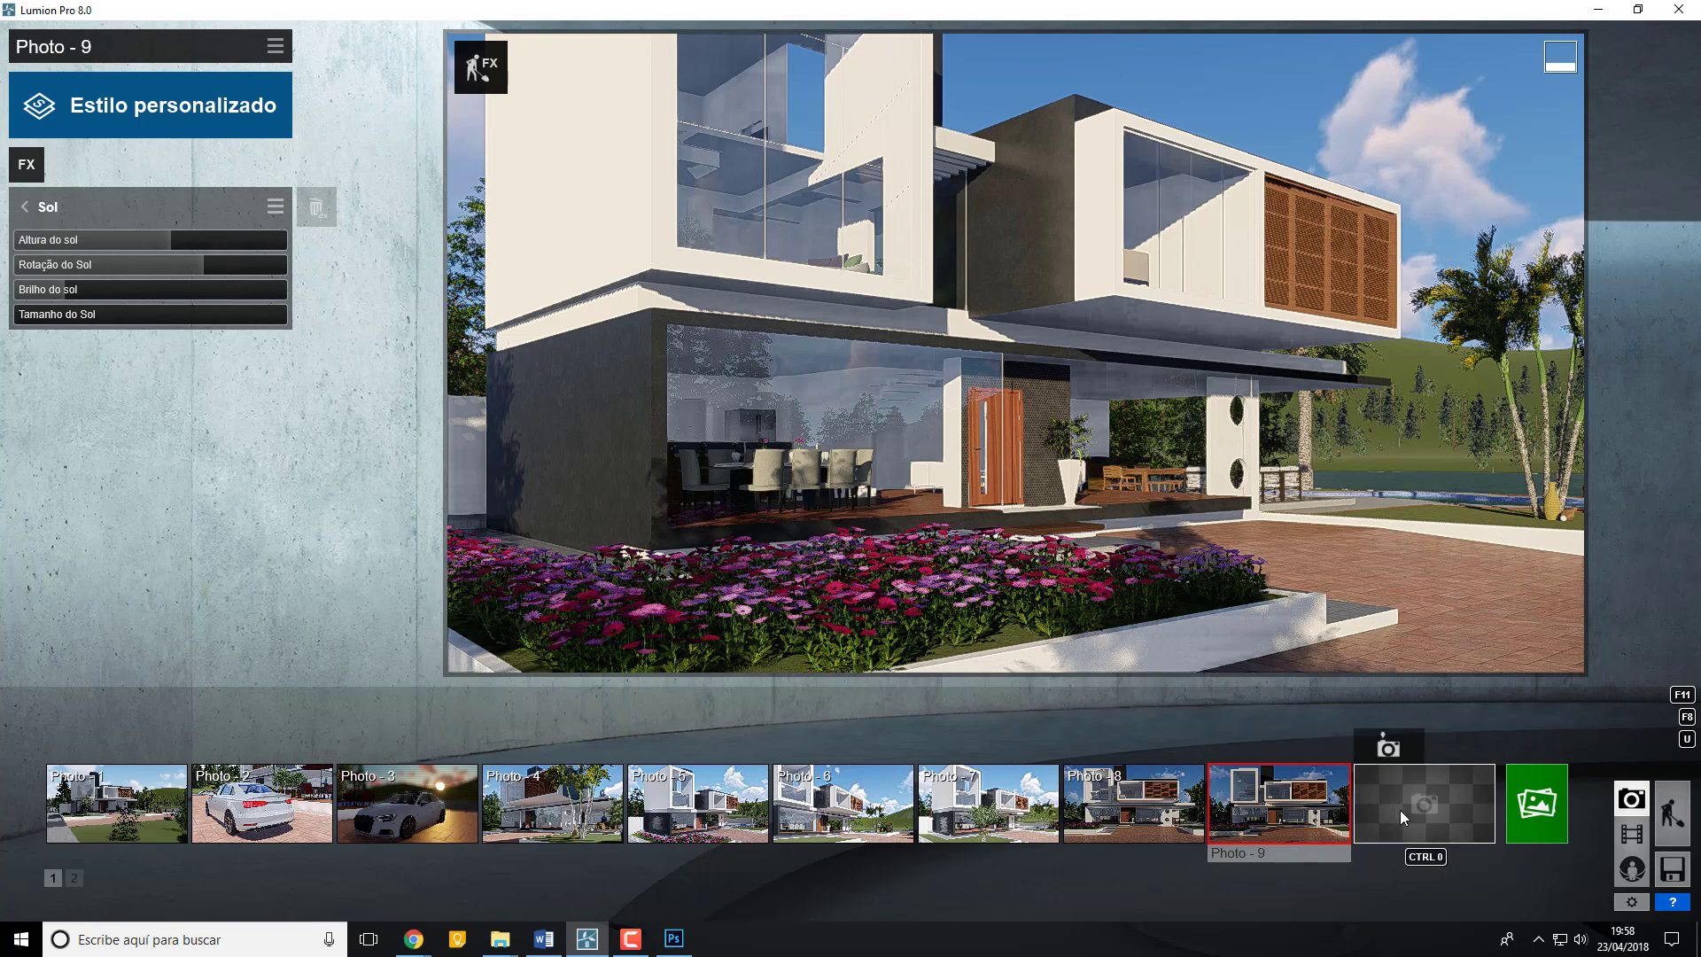
{"action": "left_click", "coordinate": [1388, 749]}
- Copy all effects from Photo 9 and paste them into Photo 10
{"action": "left_click", "coordinate": [1265, 791]}
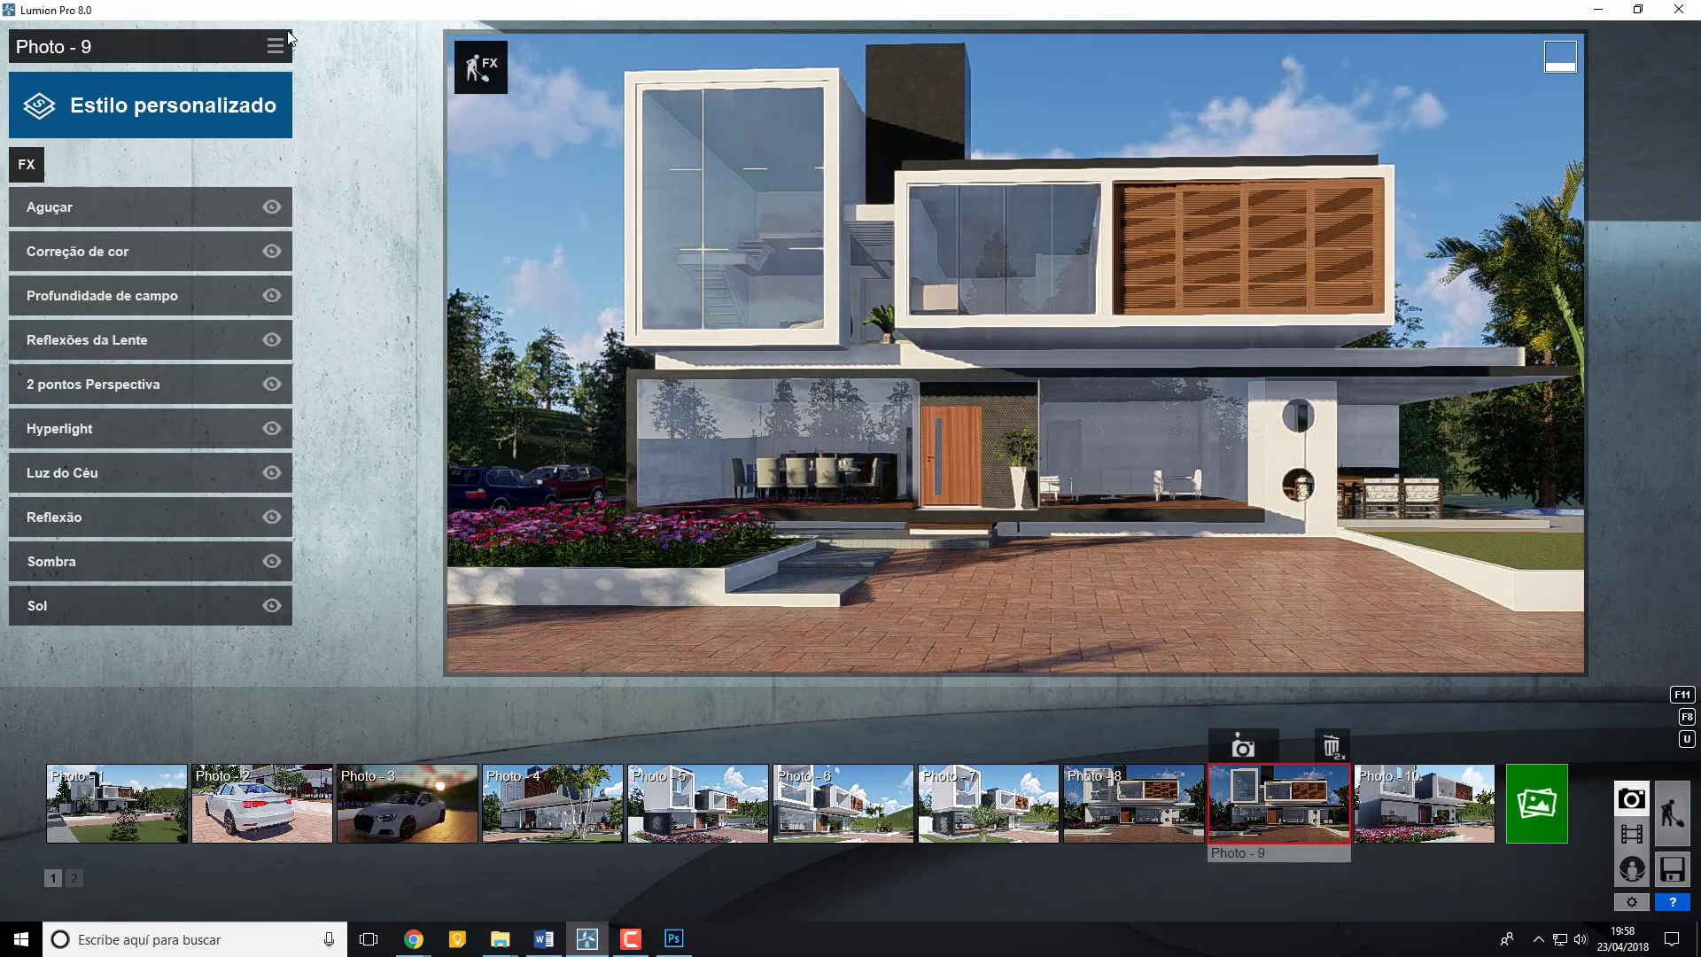
{"action": "left_click", "coordinate": [275, 49]}
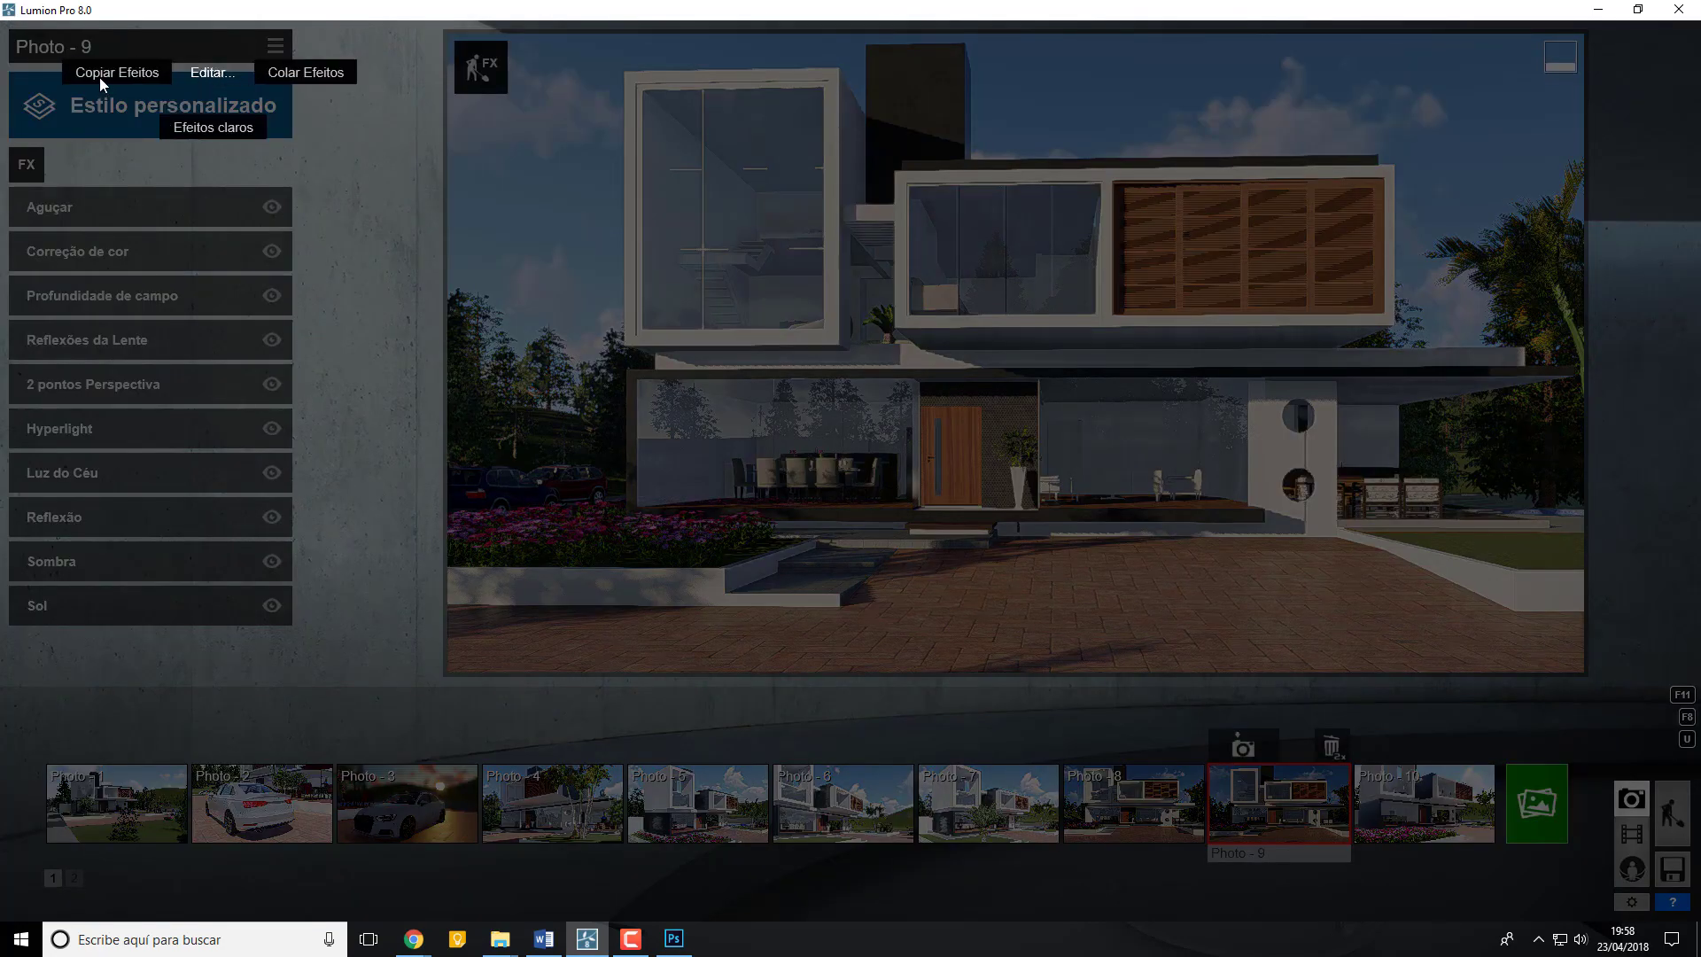
{"action": "left_click", "coordinate": [95, 75]}
{"action": "left_click", "coordinate": [1422, 802]}
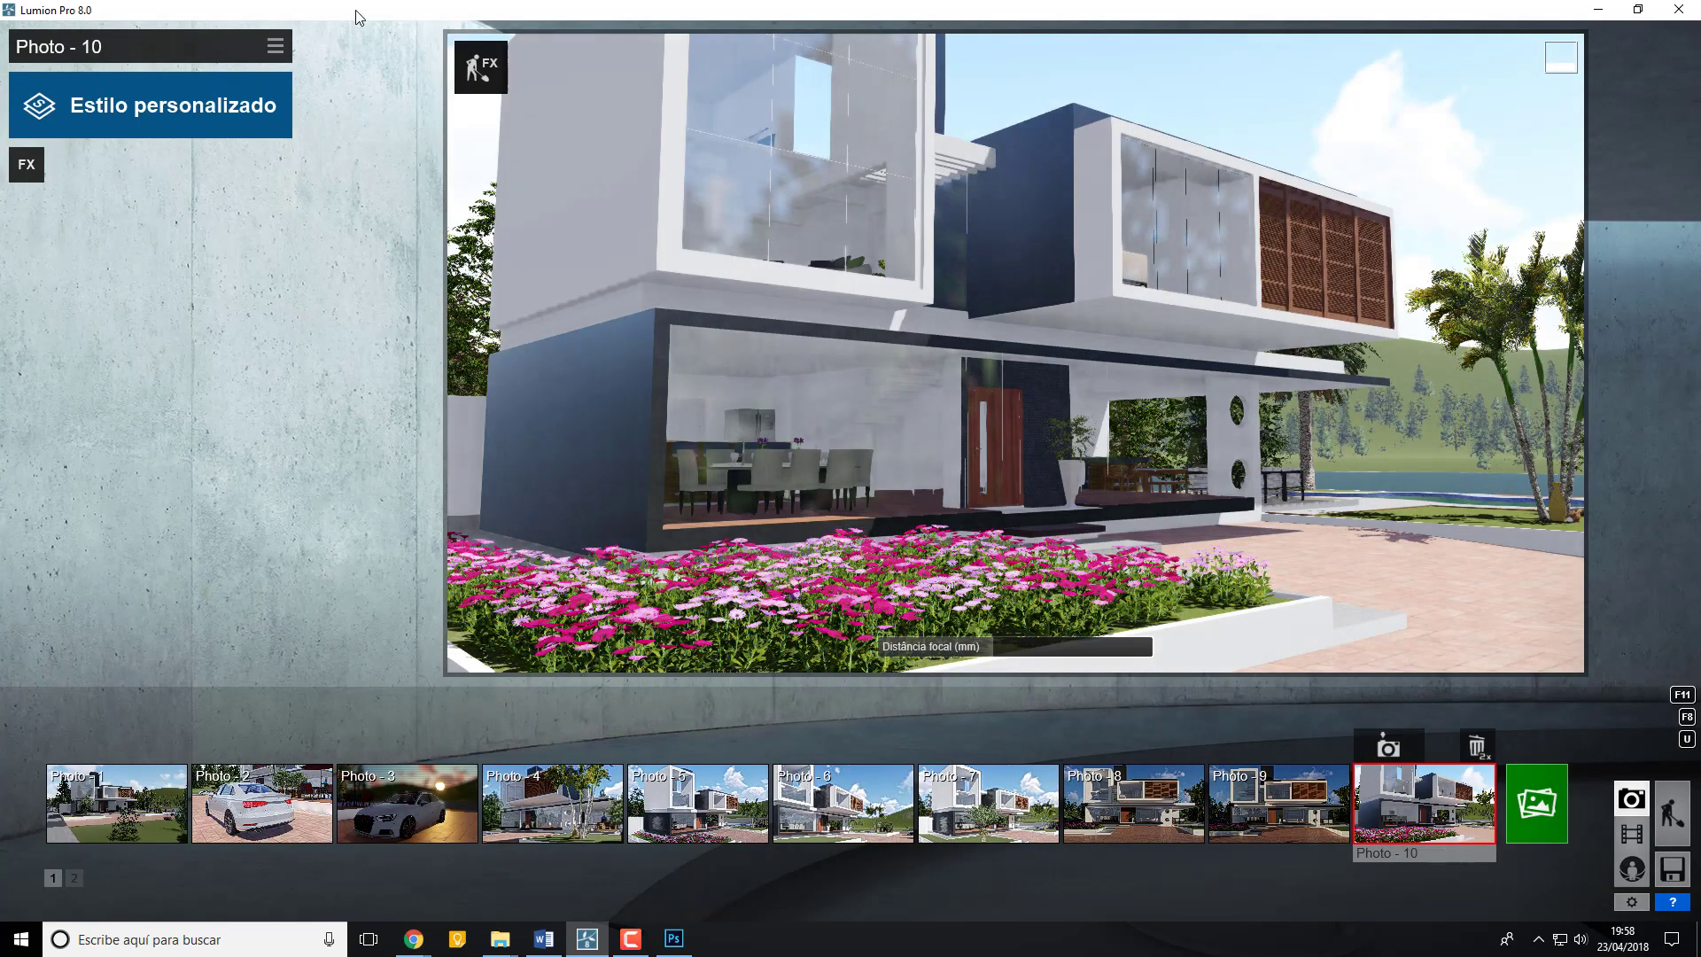
{"action": "left_click", "coordinate": [271, 49]}
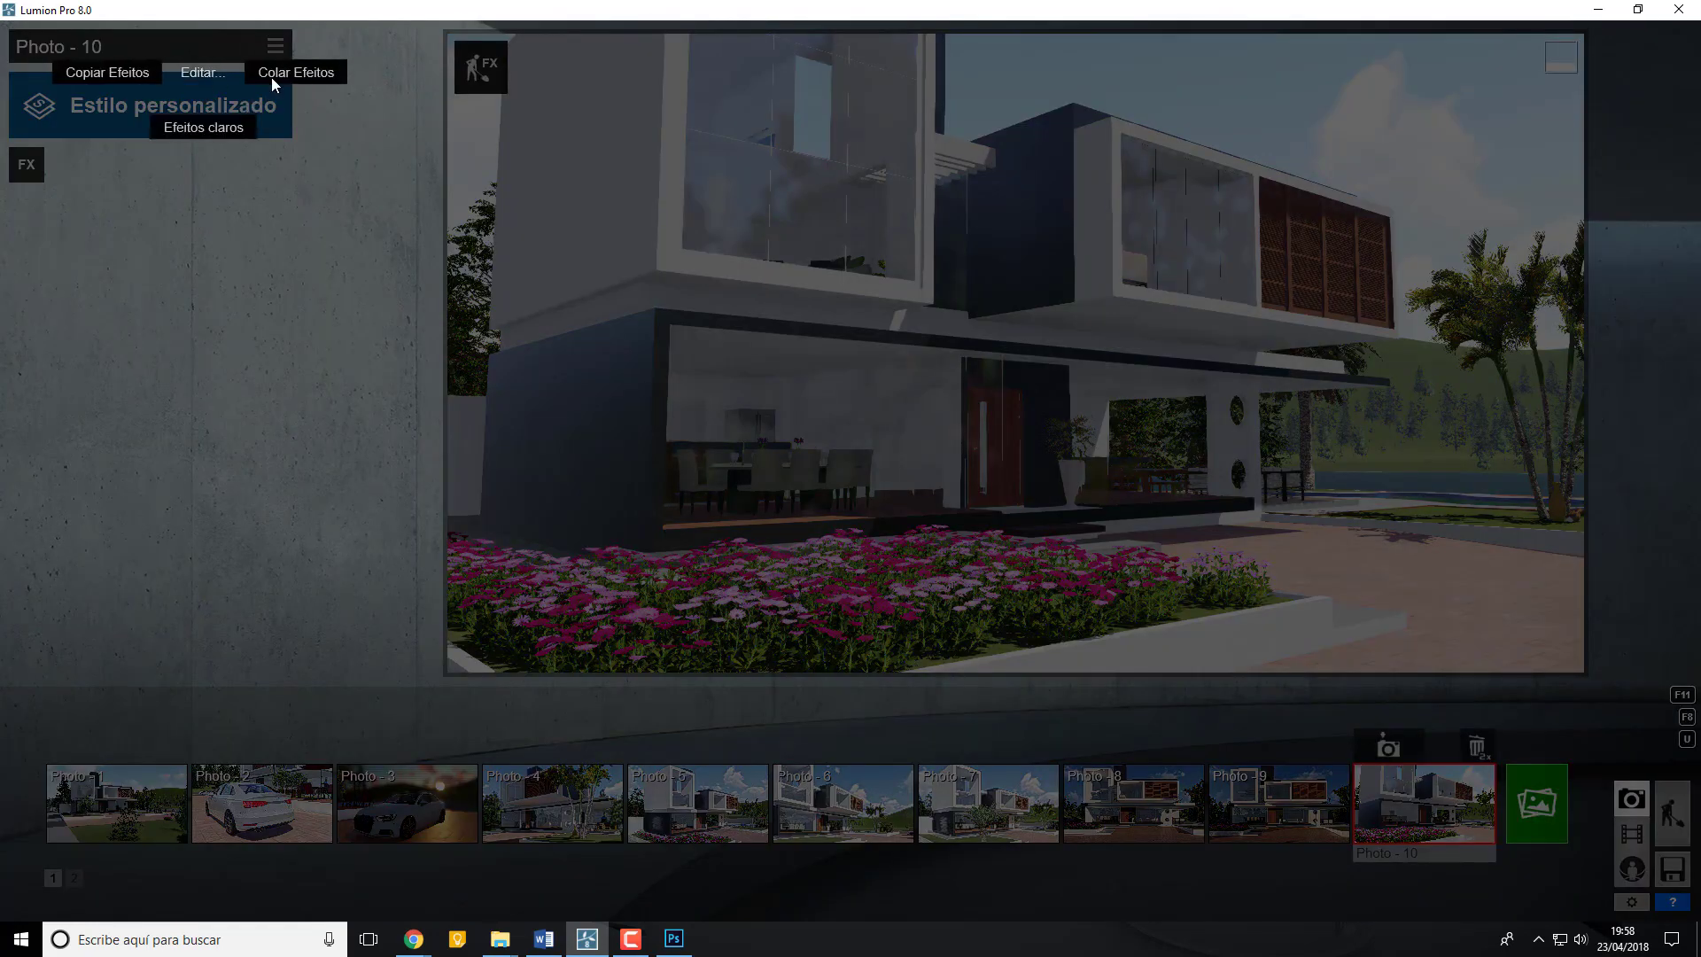
{"action": "left_click", "coordinate": [271, 74]}
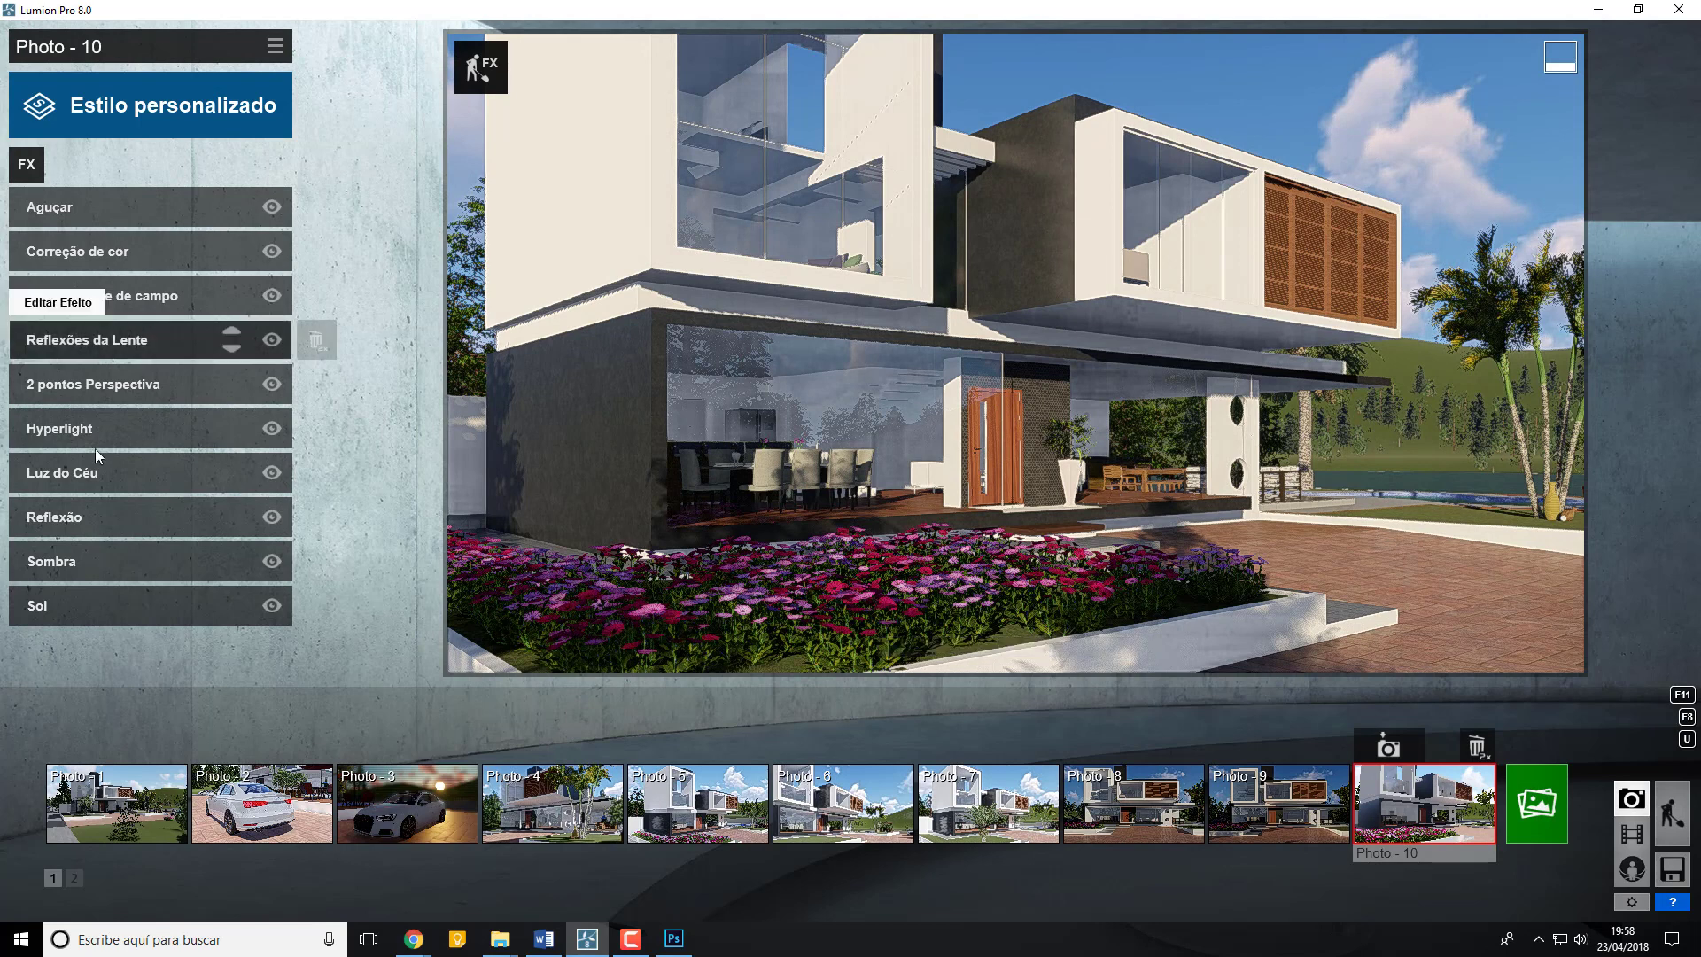
- Lower the Rotação do Sol value slightly in Photo 10's Sol effect to light the facade from another direction
{"action": "left_click", "coordinate": [110, 609]}
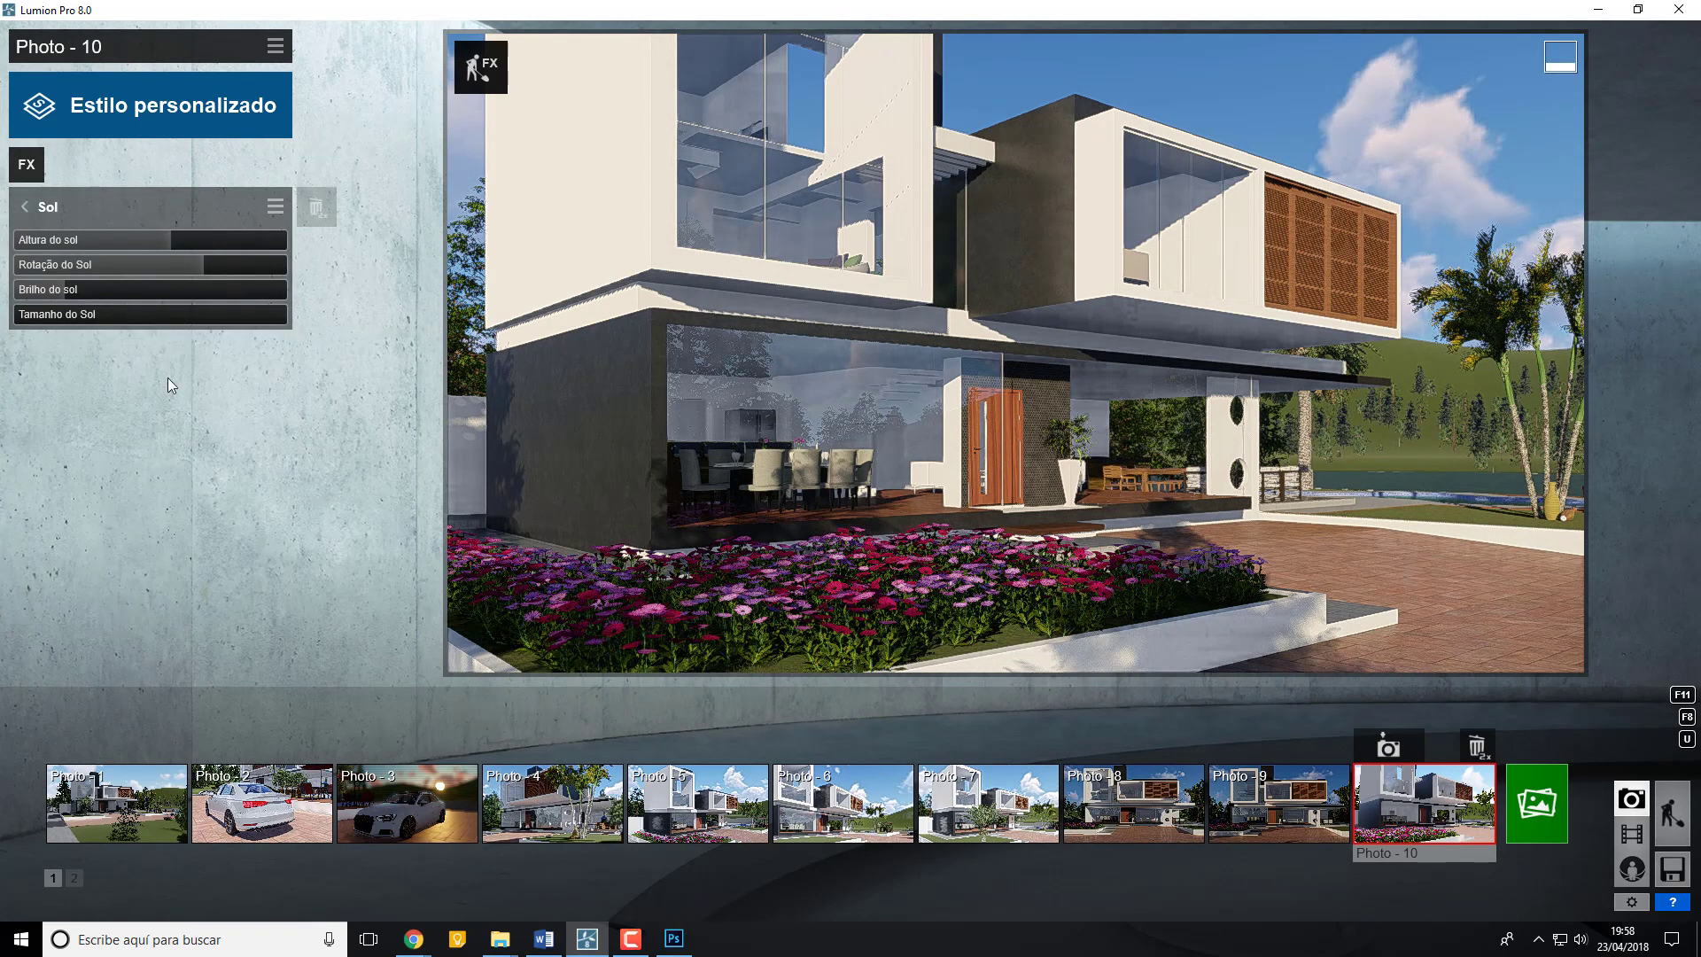
{"action": "mouse_move", "coordinate": [172, 241]}
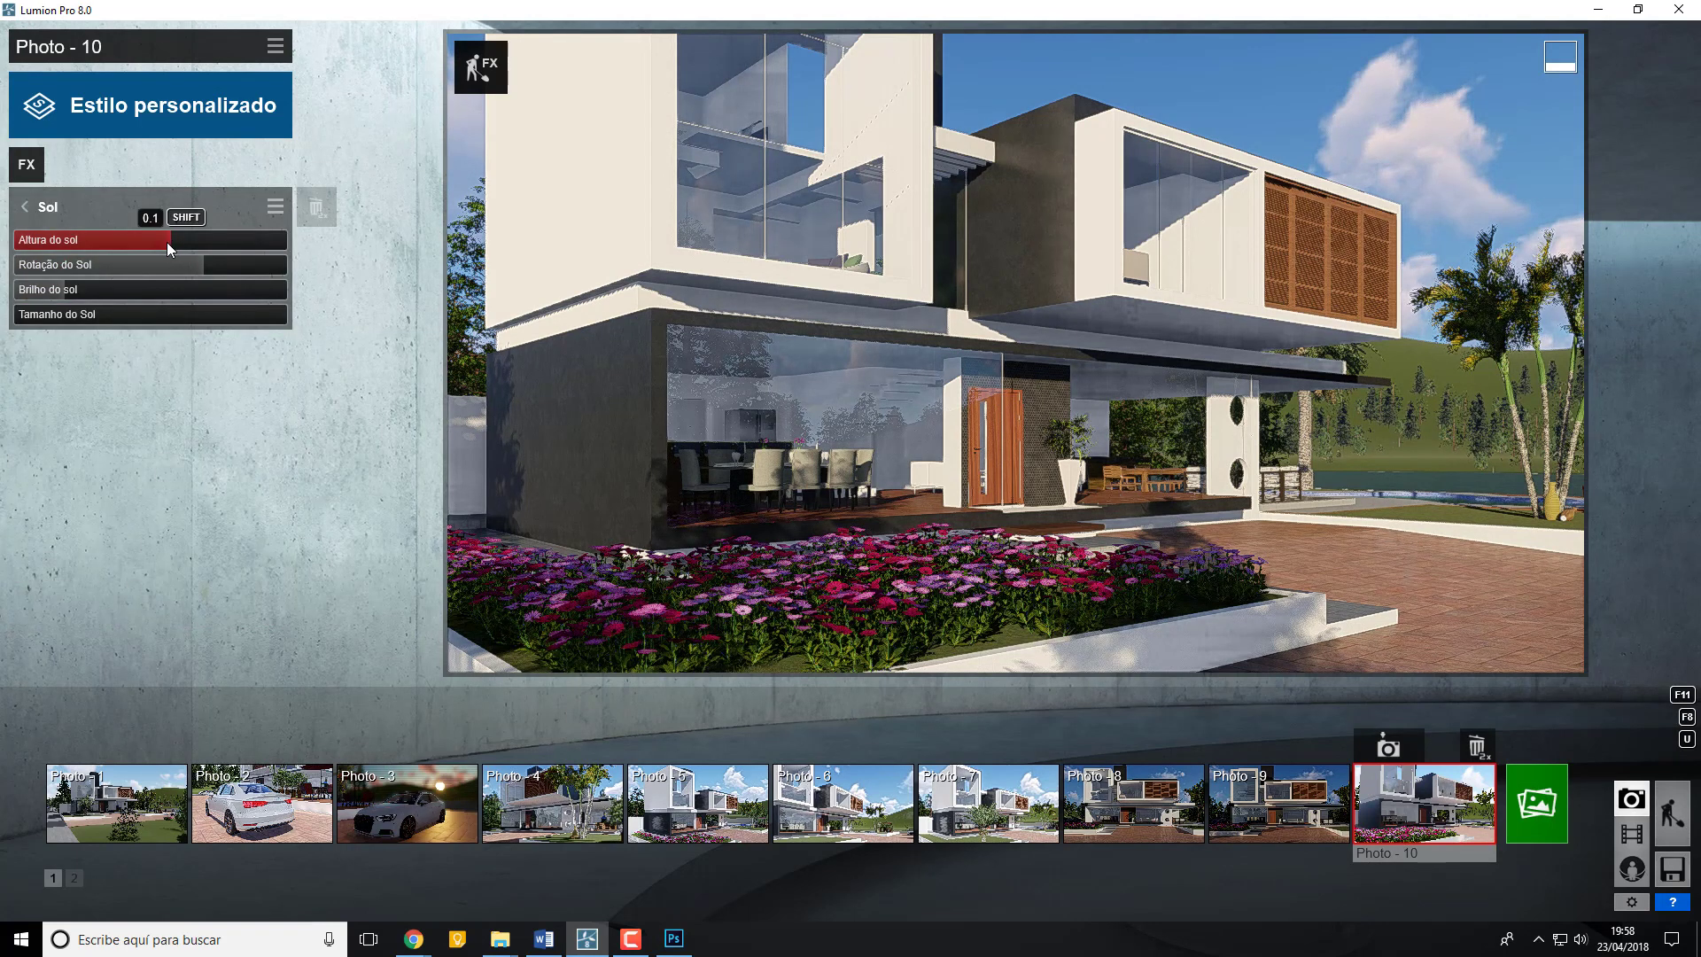
{"action": "left_click_drag", "start_coordinate": [201, 265], "coordinate": [192, 268]}
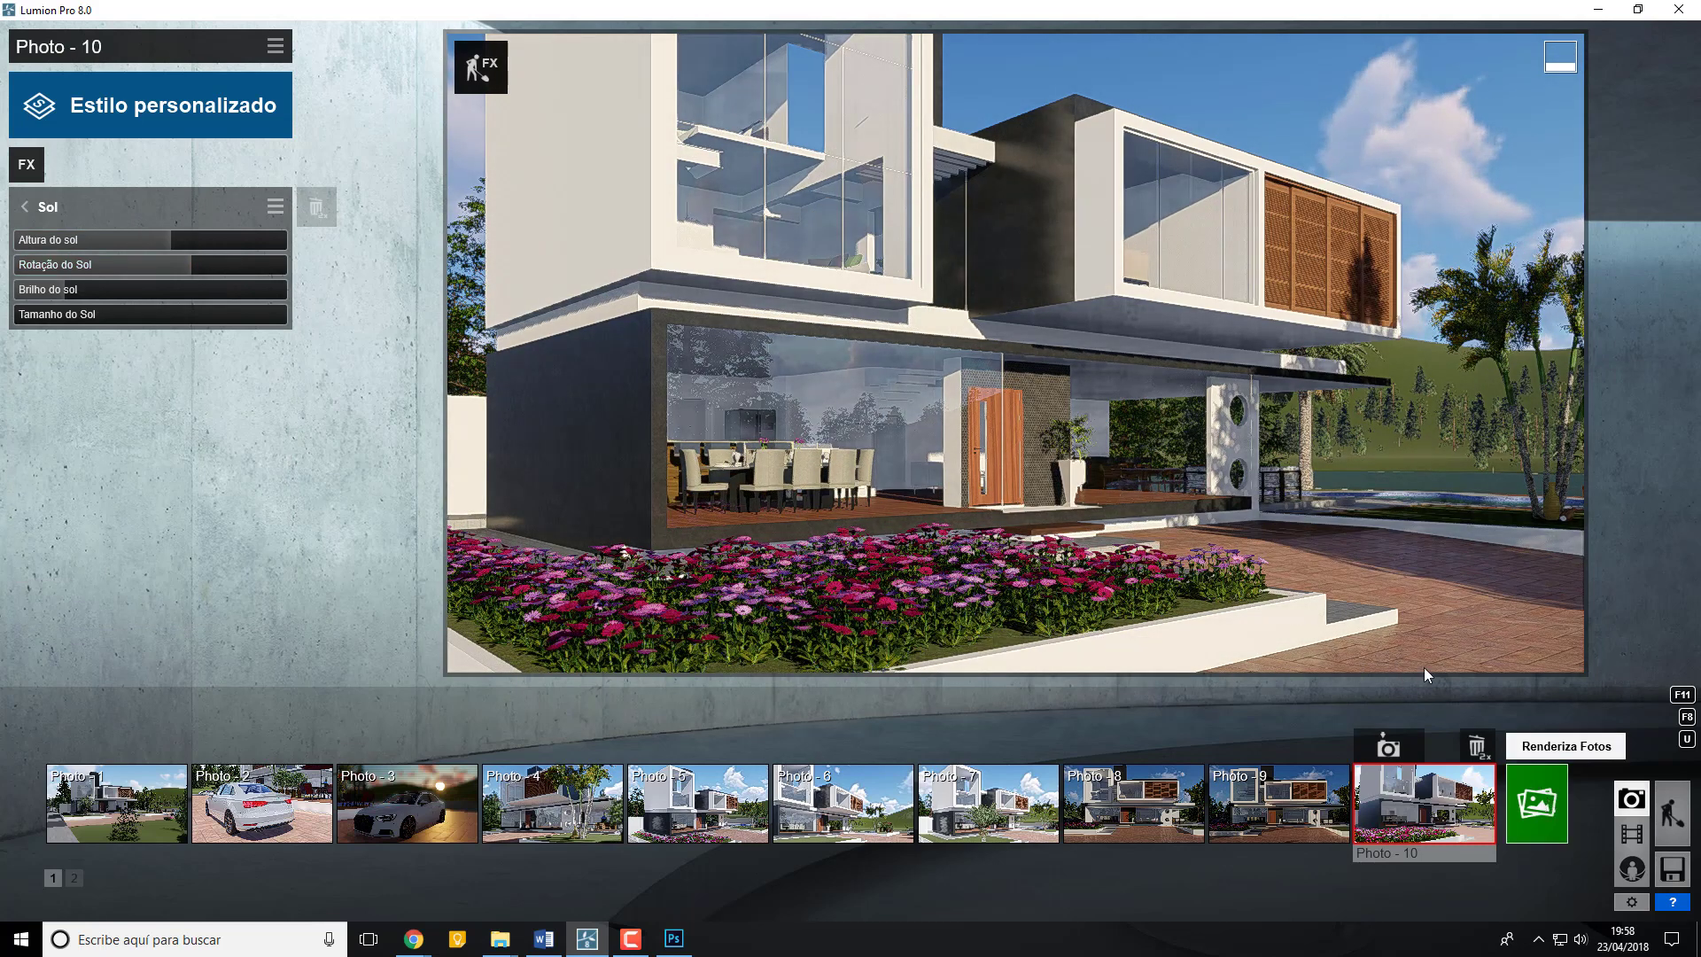
- Render Photo 10 at the Área de Trabalho size of 1920x1080, saving it as 2.jpg in the video1 folder
{"action": "left_click", "coordinate": [1537, 802]}
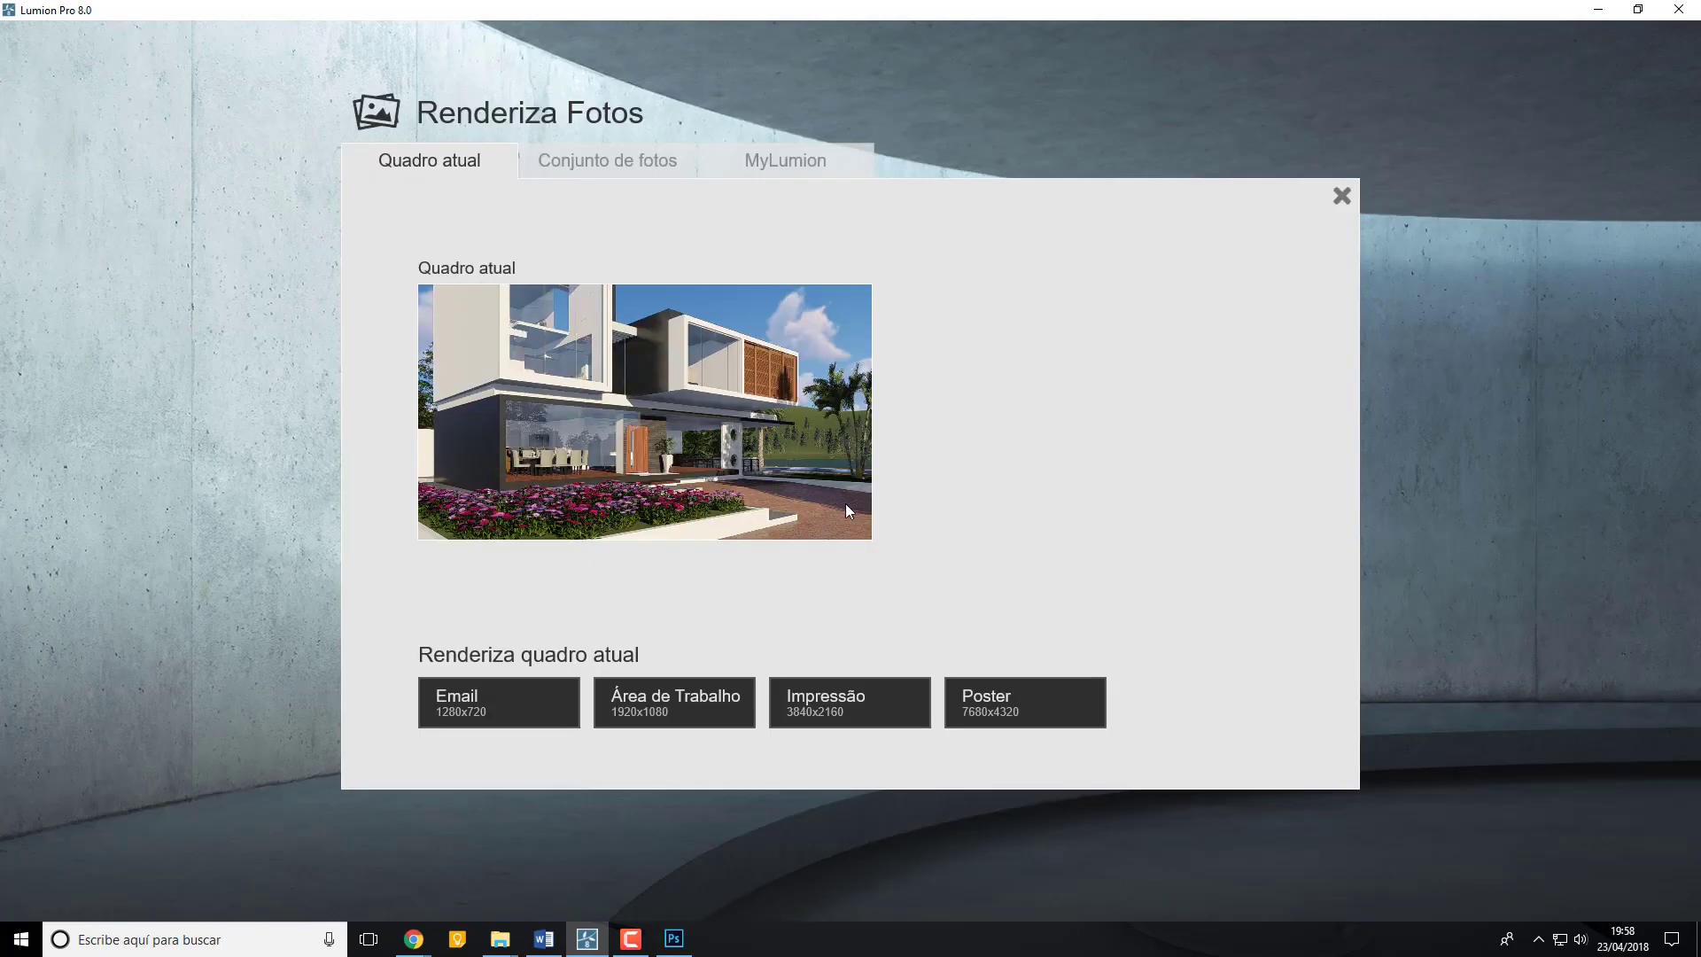
{"action": "left_click", "coordinate": [713, 706]}
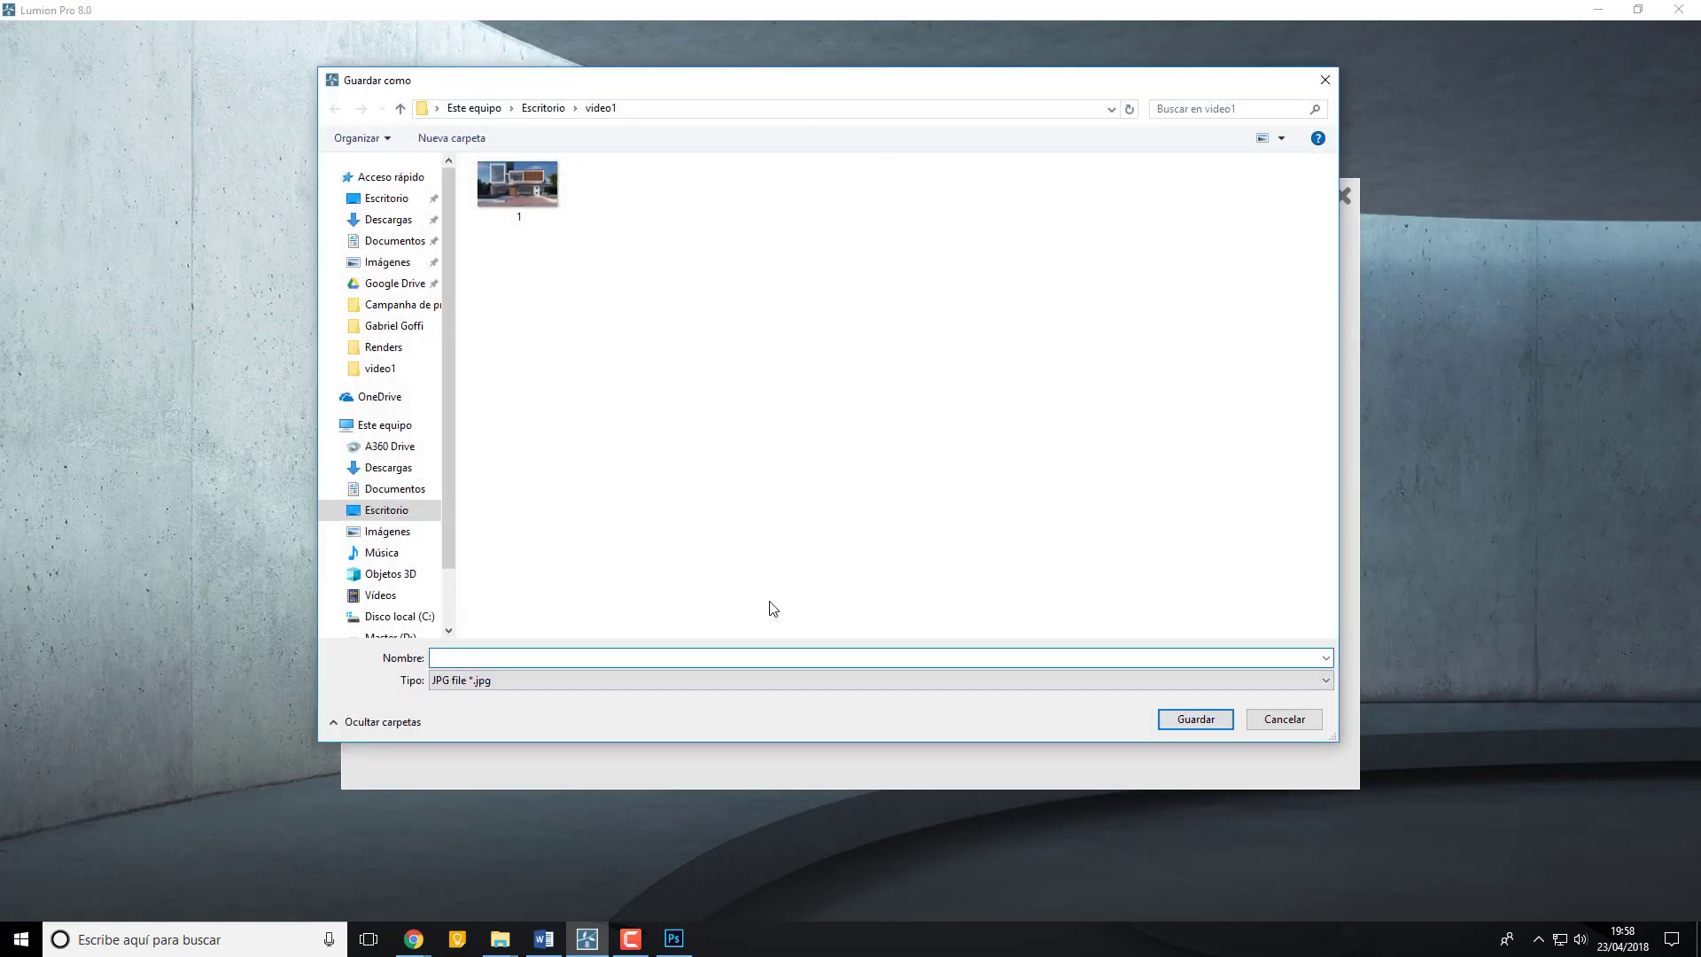
{"action": "left_click", "coordinate": [1195, 719]}
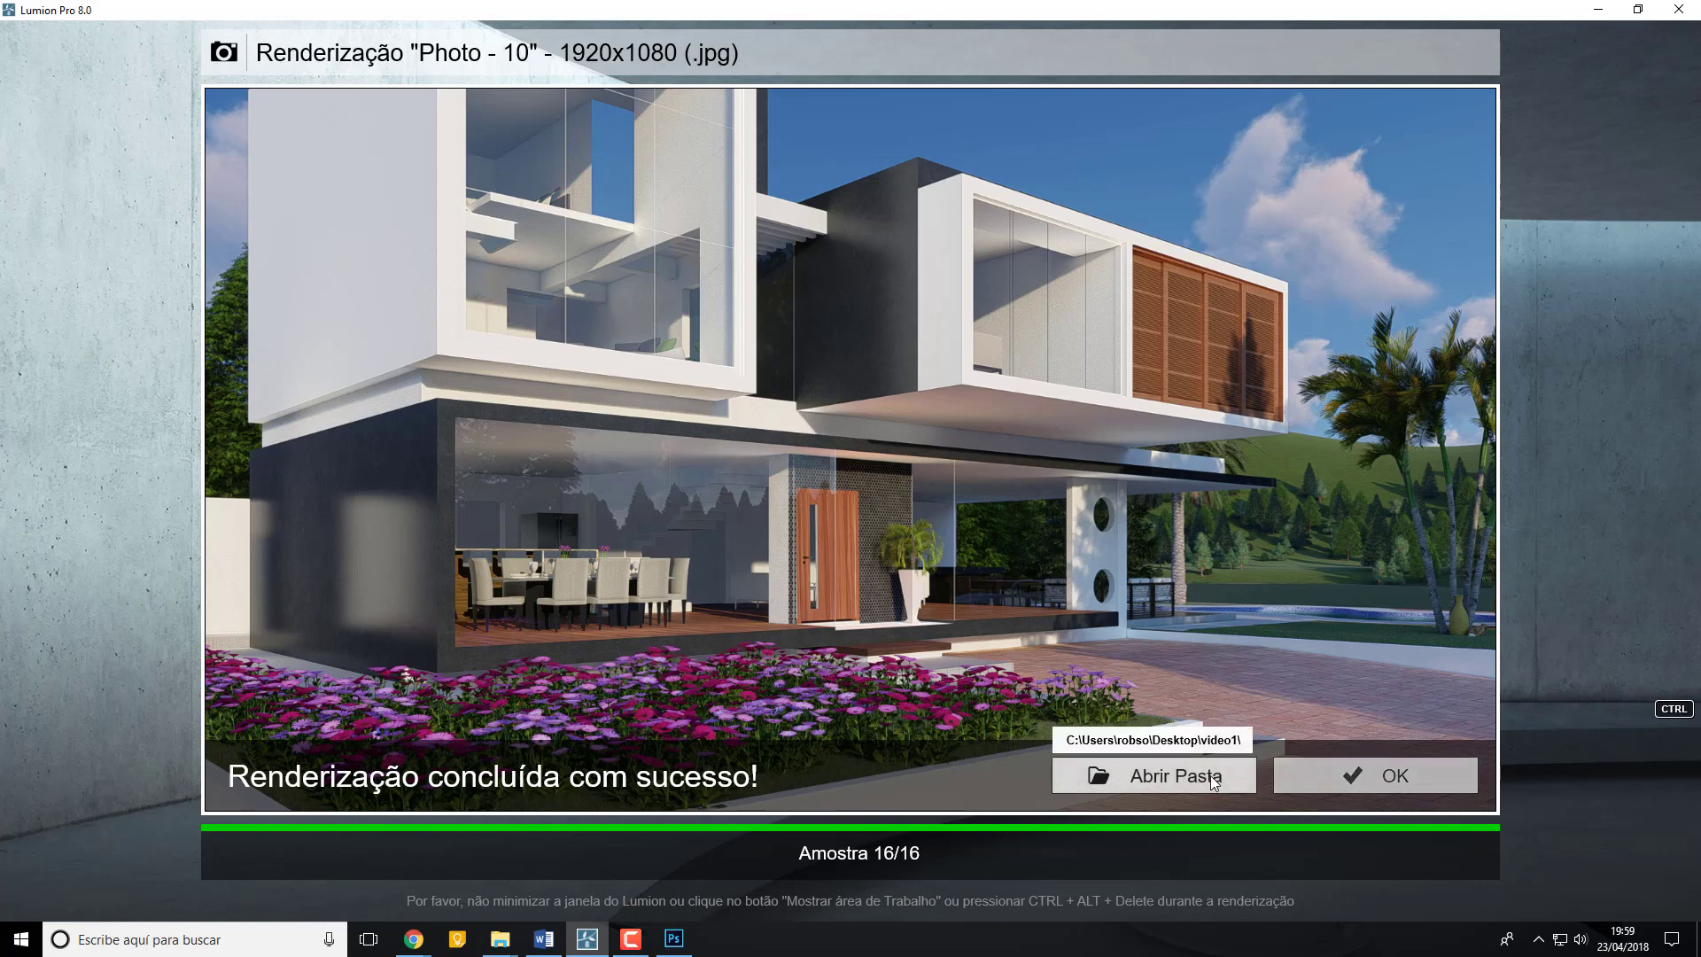
- Open the render's output folder, compare the finished image 2.jpg with 1.jpg and close the viewer
{"action": "left_click", "coordinate": [1161, 776]}
{"action": "double_click", "coordinate": [296, 225]}
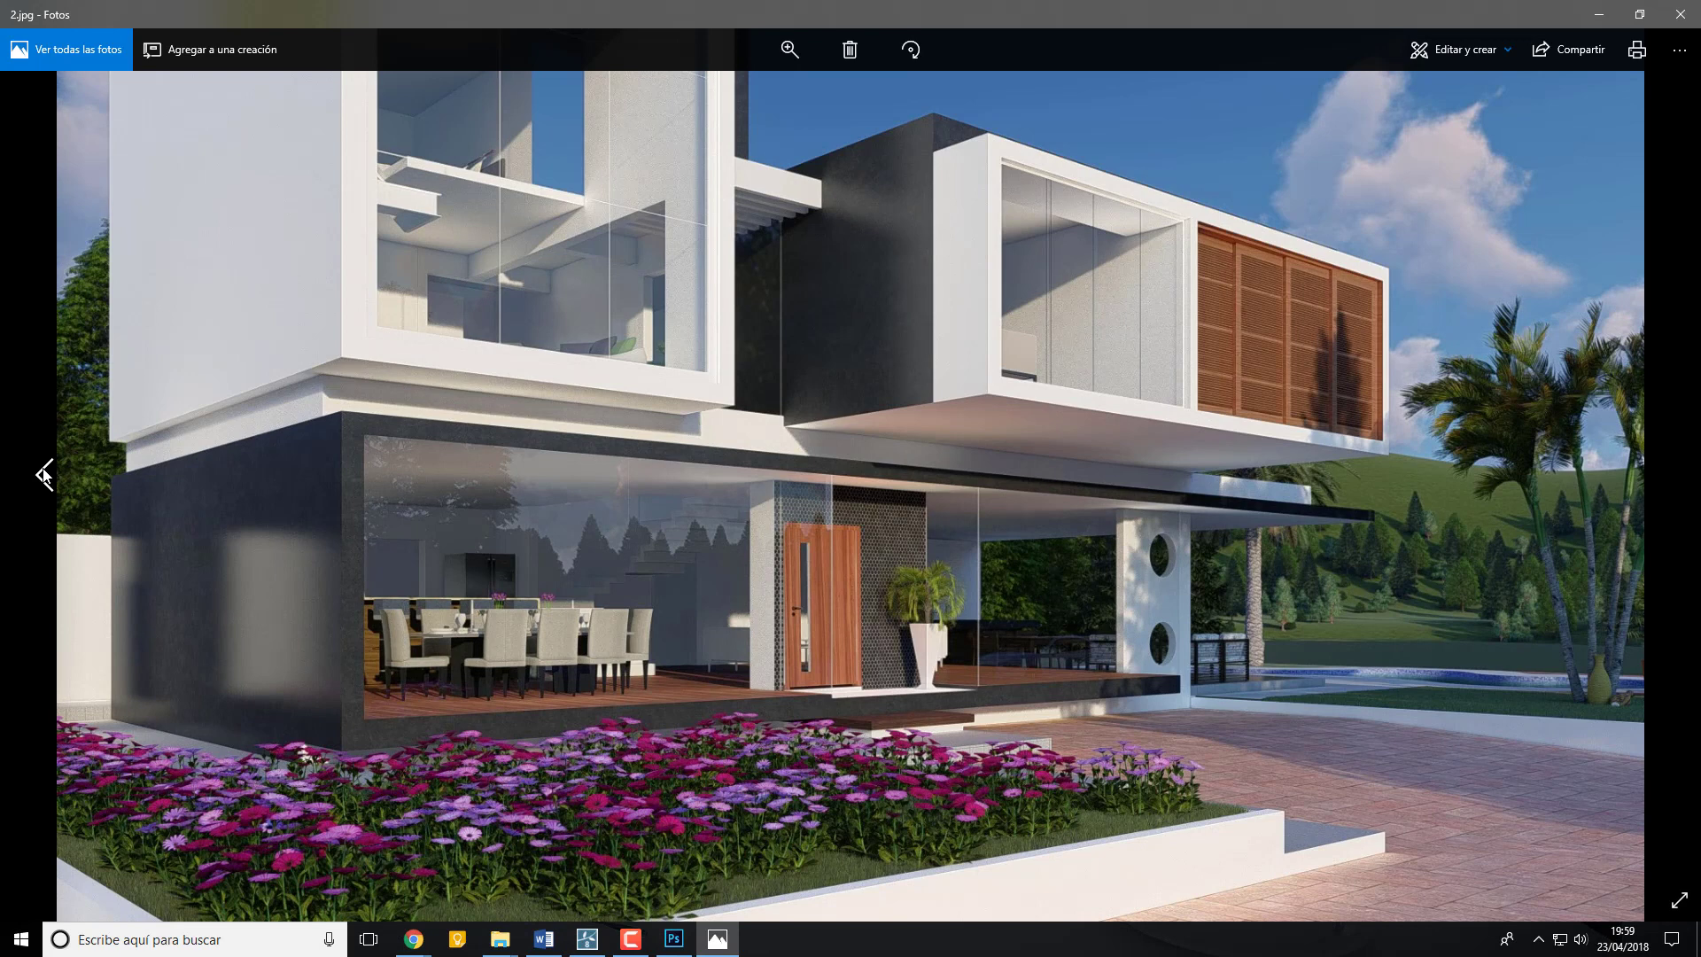
{"action": "left_click", "coordinate": [44, 475]}
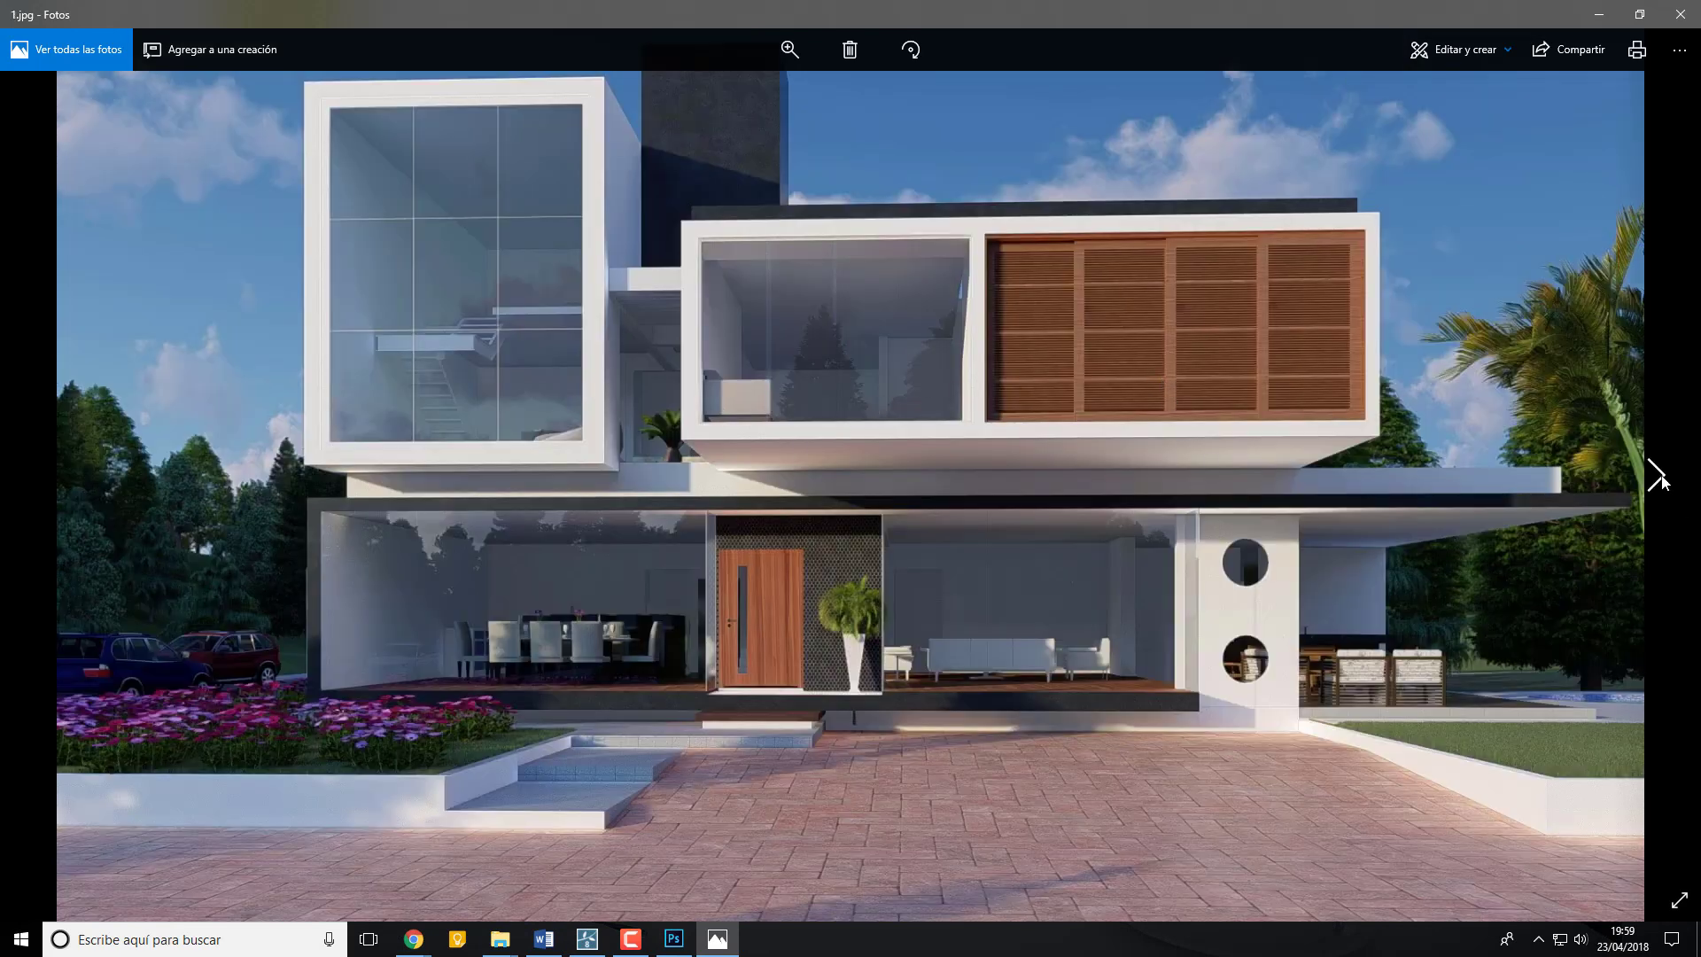
{"action": "left_click", "coordinate": [1662, 480]}
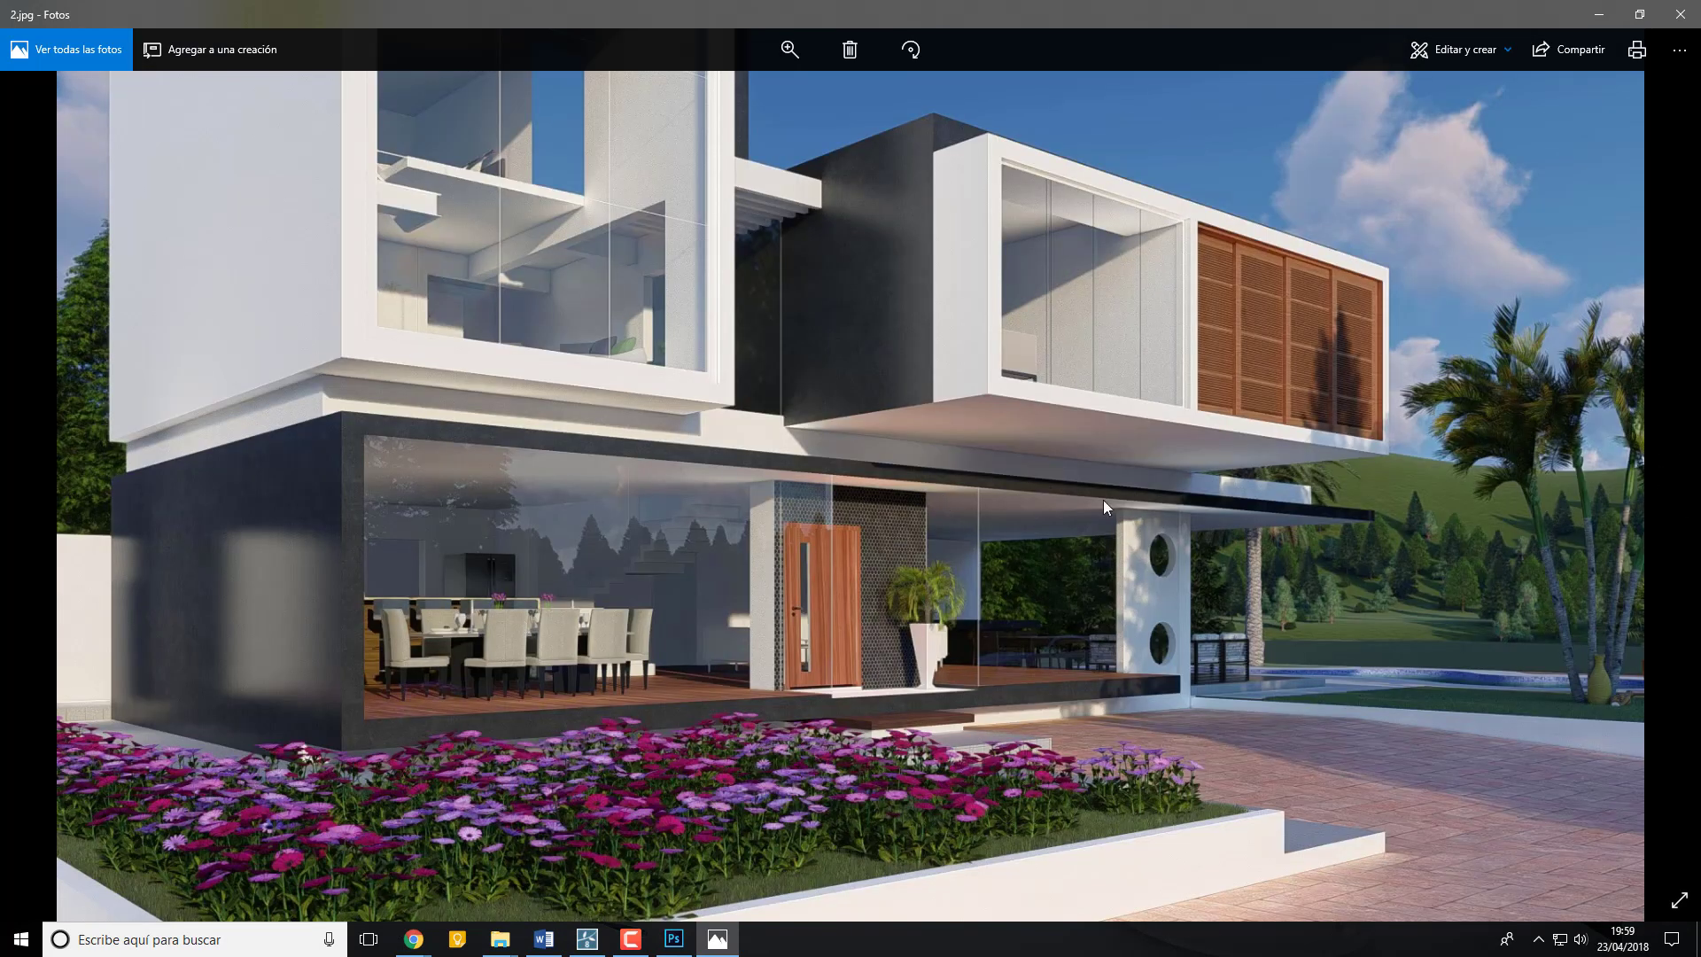
{"action": "left_click", "coordinate": [1680, 14]}
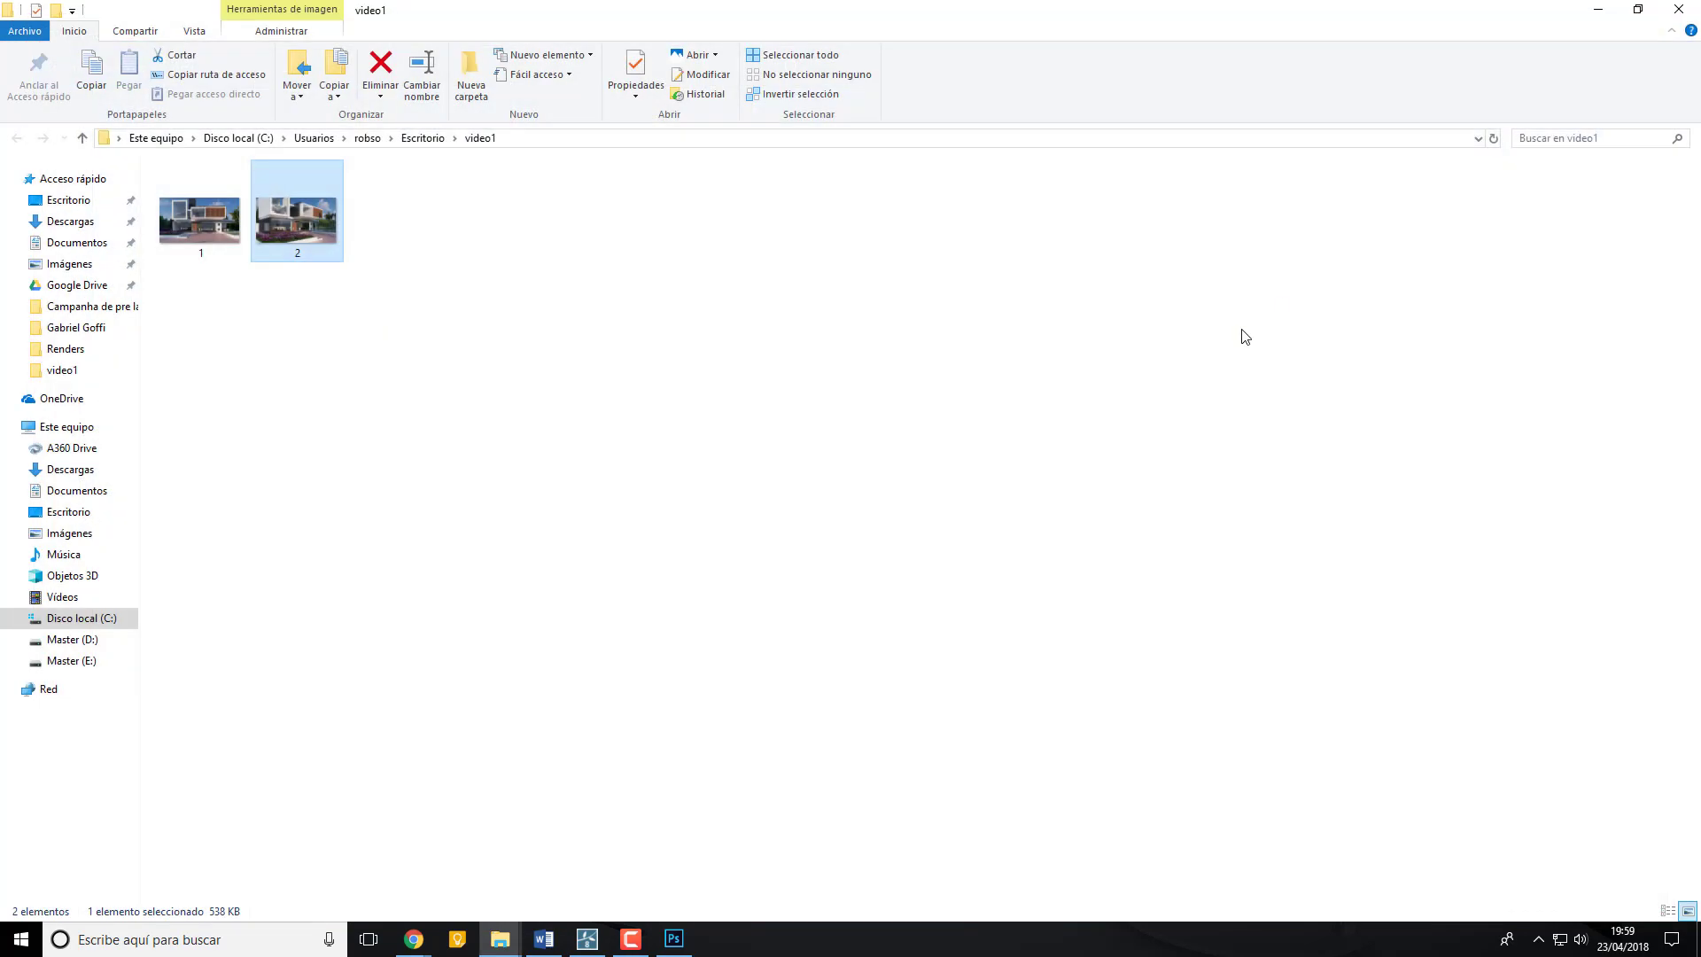
- Return to Lumion, select Photo 9 and frame an elevated frontal view looking down on the house, with the flower bed and palm trees included
{"action": "left_click", "coordinate": [674, 939]}
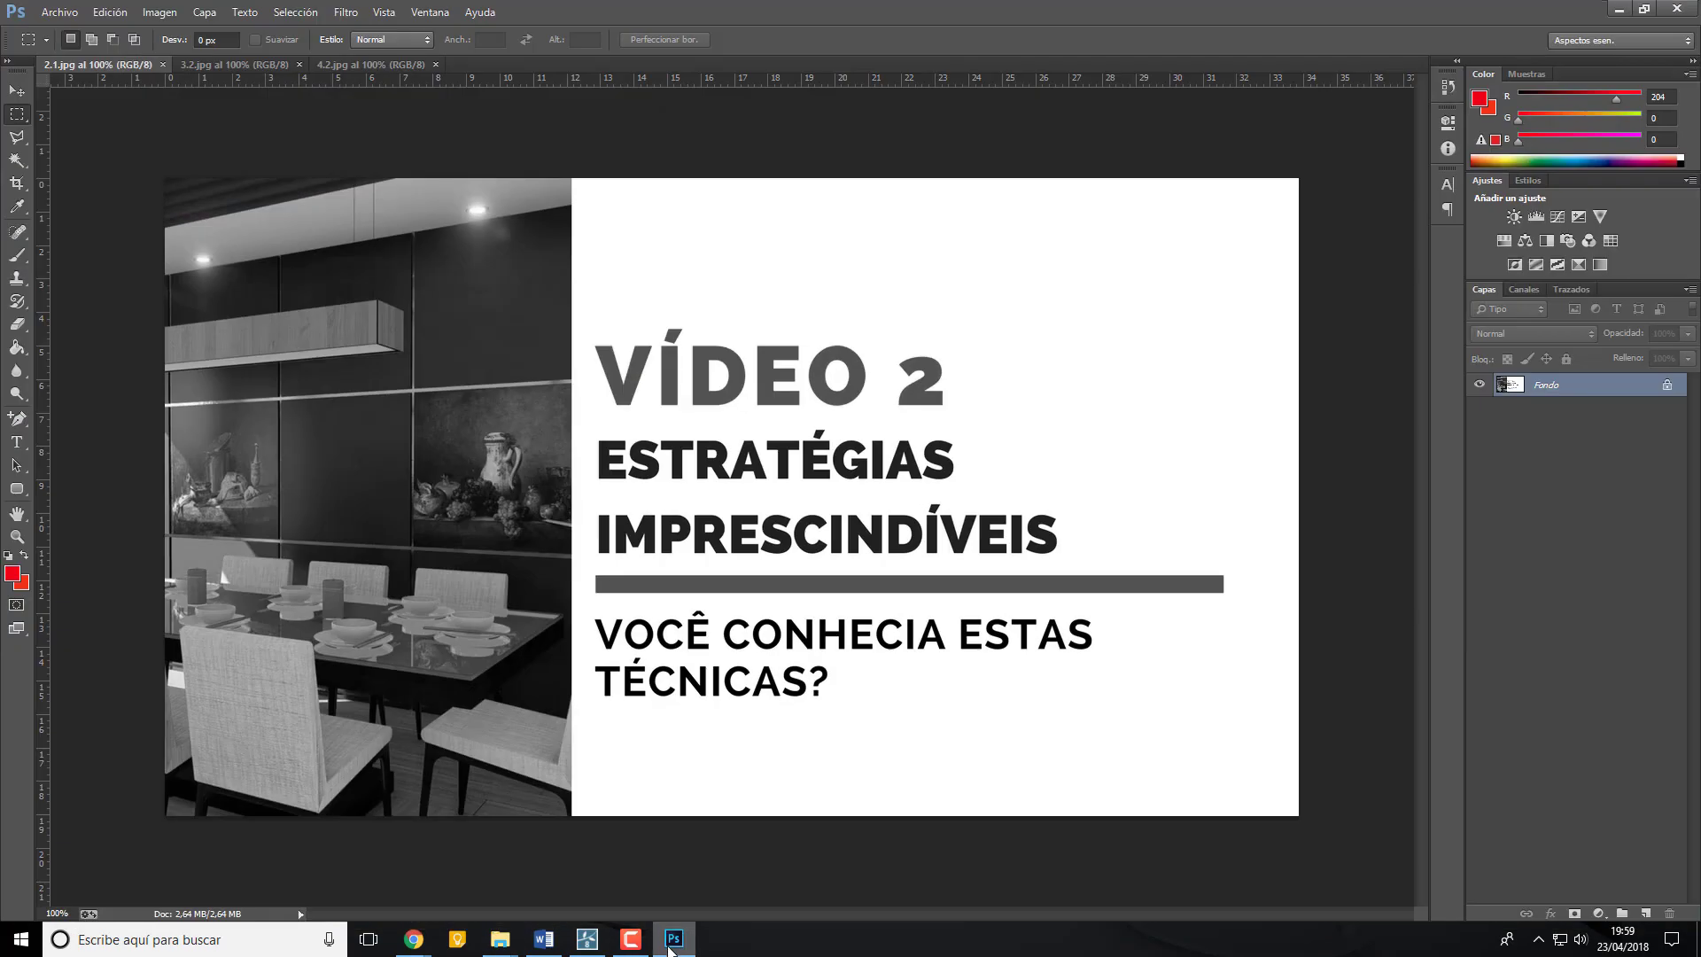
{"action": "left_click", "coordinate": [1619, 9]}
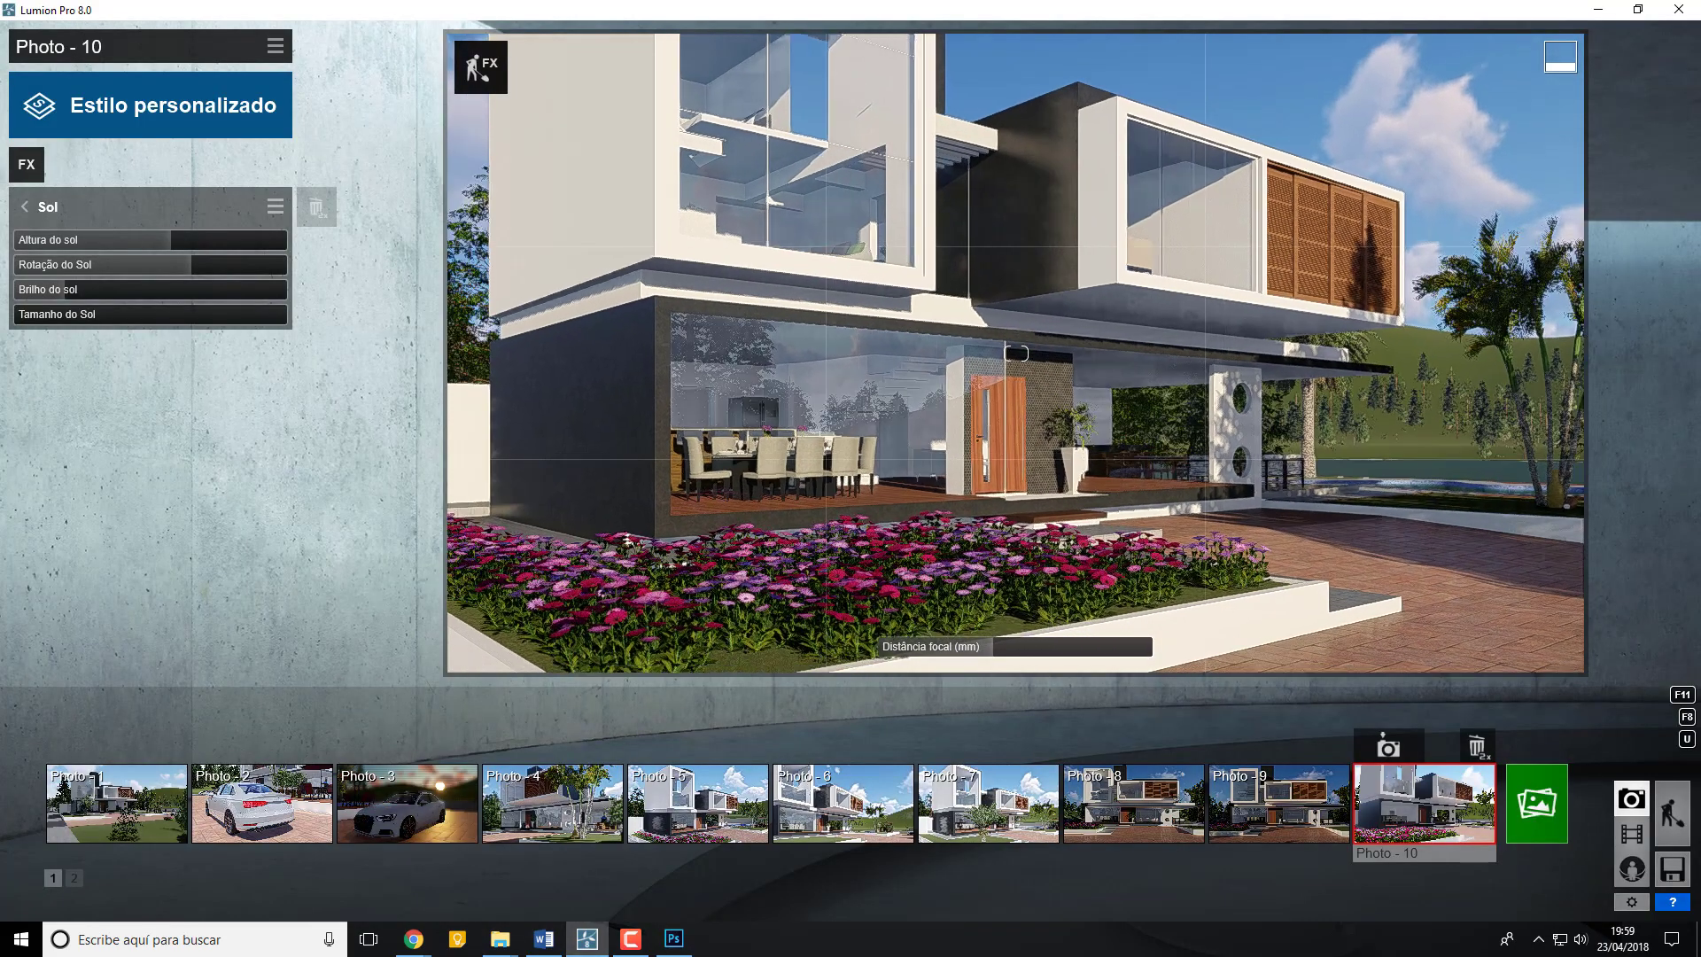
{"action": "left_click", "coordinate": [1289, 822]}
{"action": "right_click_drag", "start_coordinate": [1049, 565], "coordinate": [1047, 633]}
{"action": "key", "text": "q"}
{"action": "key", "text": "q"}
{"action": "left_click_drag", "start_coordinate": [1047, 633], "coordinate": [1047, 635]}
{"action": "mouse_move", "coordinate": [1047, 635]}
{"action": "right_mouse_down"}
{"action": "mouse_move", "coordinate": [1047, 721]}
{"action": "mouse_move", "coordinate": [1057, 606]}
{"action": "mouse_move", "coordinate": [1047, 631]}
{"action": "right_mouse_up"}
{"action": "key", "text": "q"}
{"action": "key", "text": "s"}
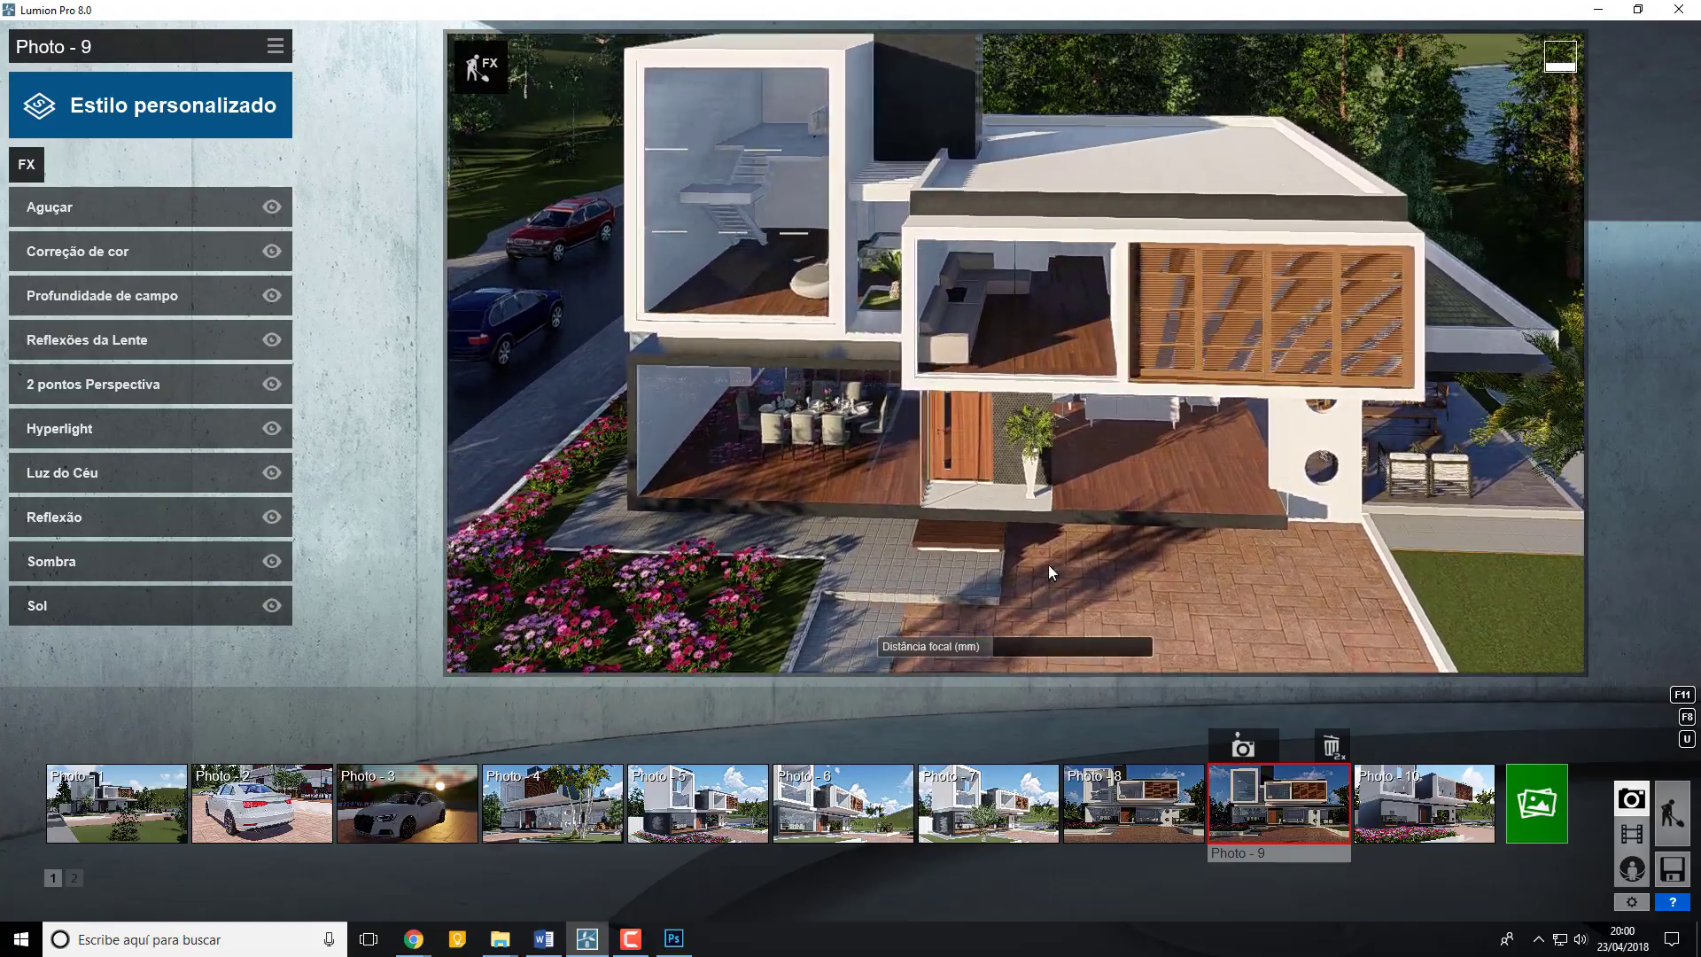
{"action": "right_click_drag", "start_coordinate": [1049, 565], "coordinate": [1058, 515]}
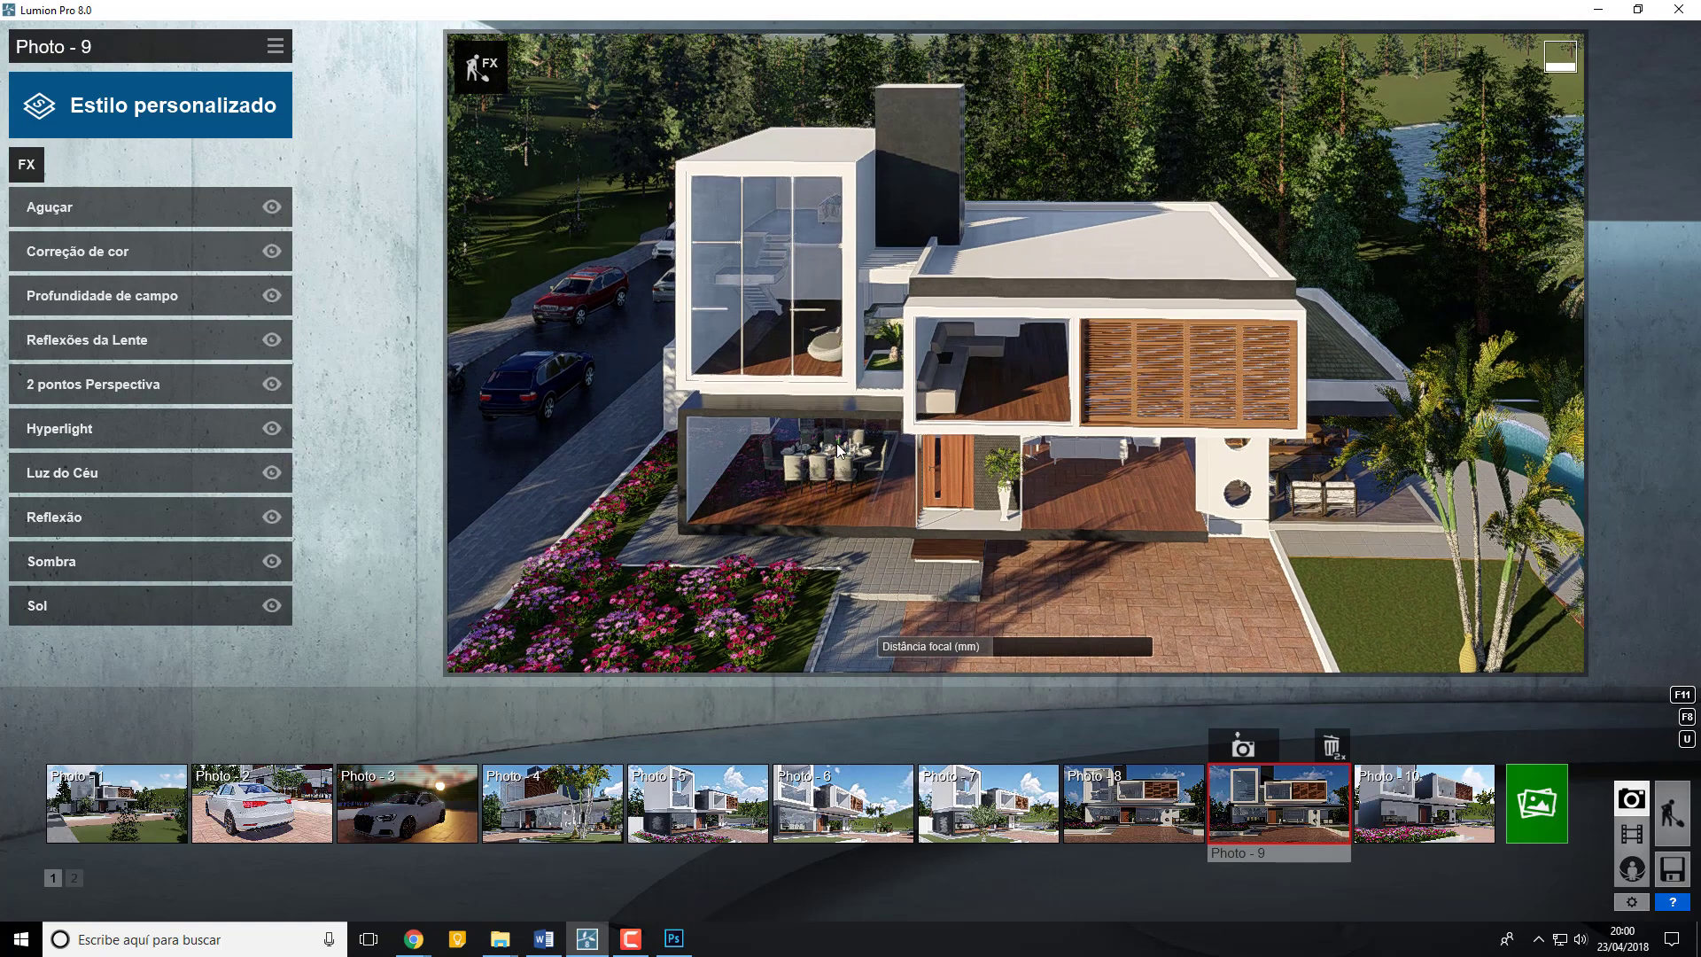
{"action": "right_click_drag", "start_coordinate": [837, 443], "coordinate": [835, 441]}
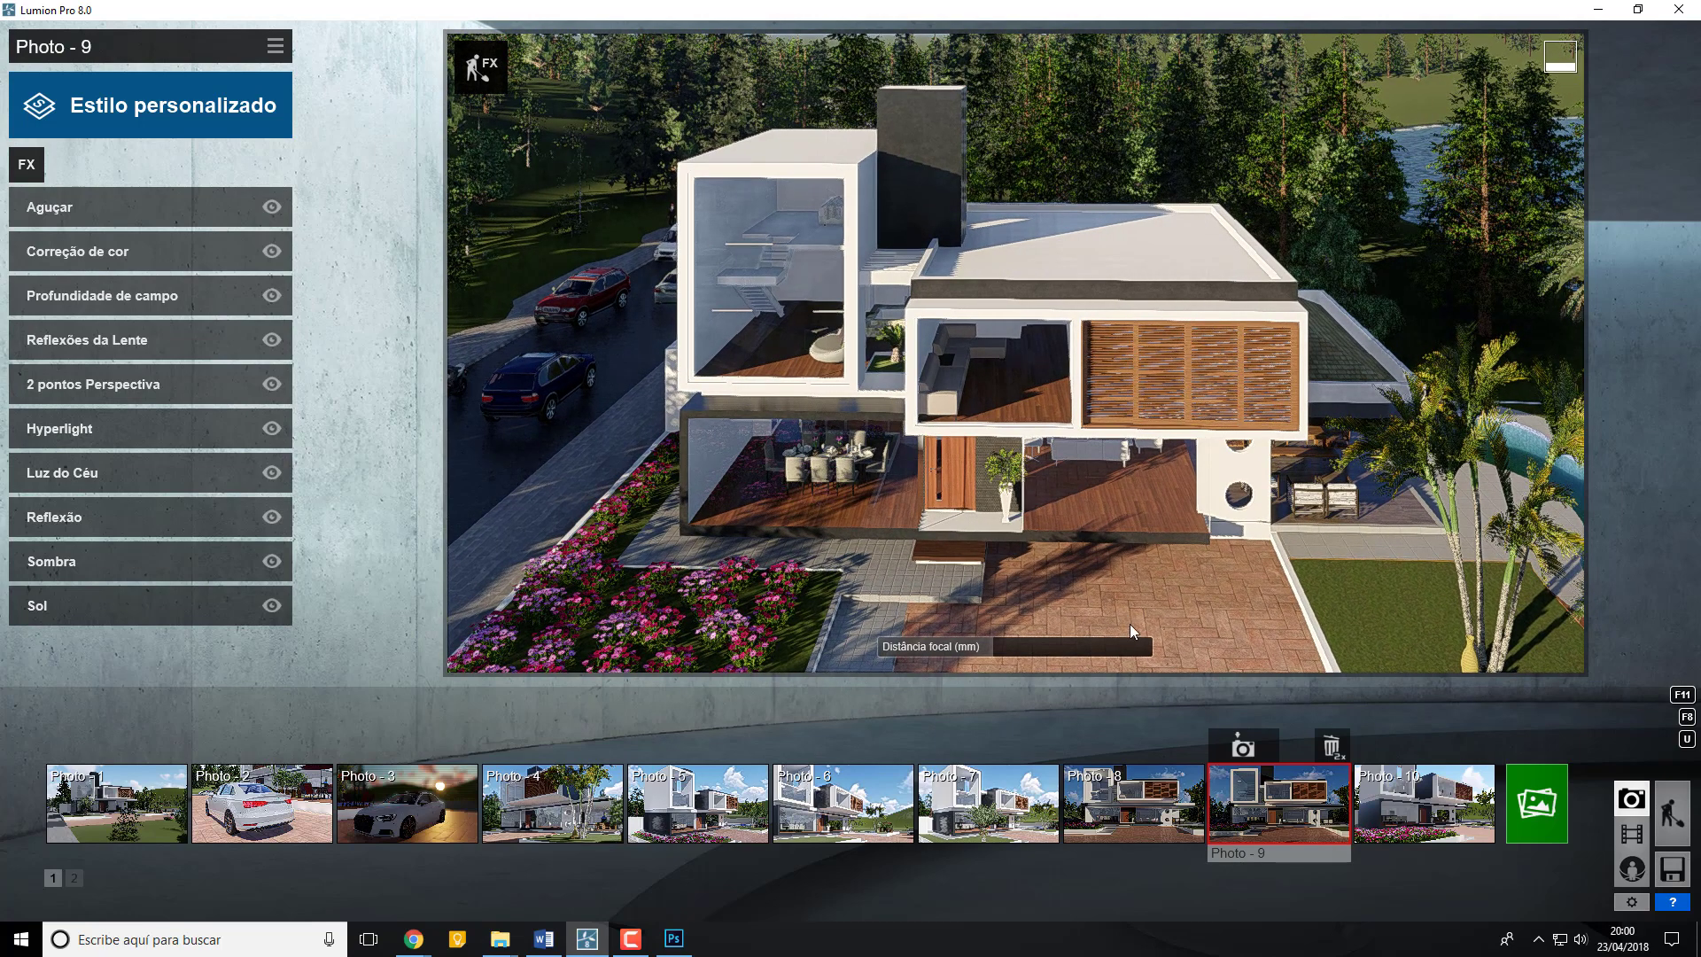
- Render the elevated Photo 9 view at the Área de Trabalho size of 1920x1080, saving it as 3 in JPG format
{"action": "left_click", "coordinate": [1525, 799]}
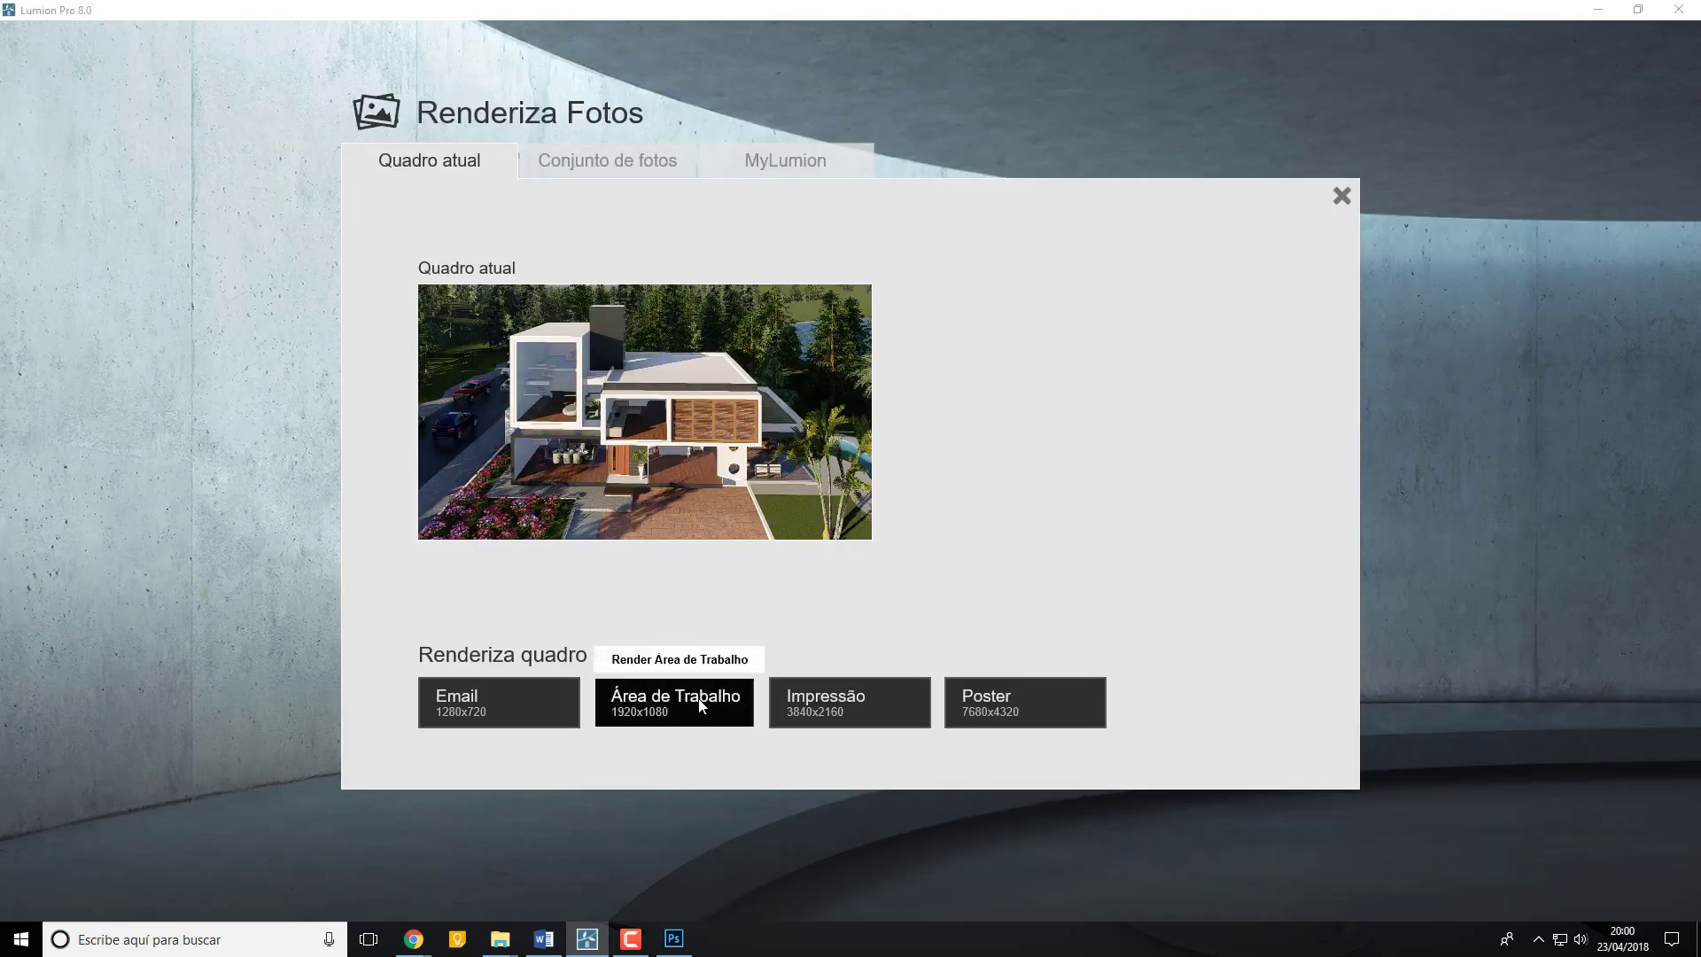
{"action": "left_click", "coordinate": [699, 705]}
{"action": "type", "text": "3"}
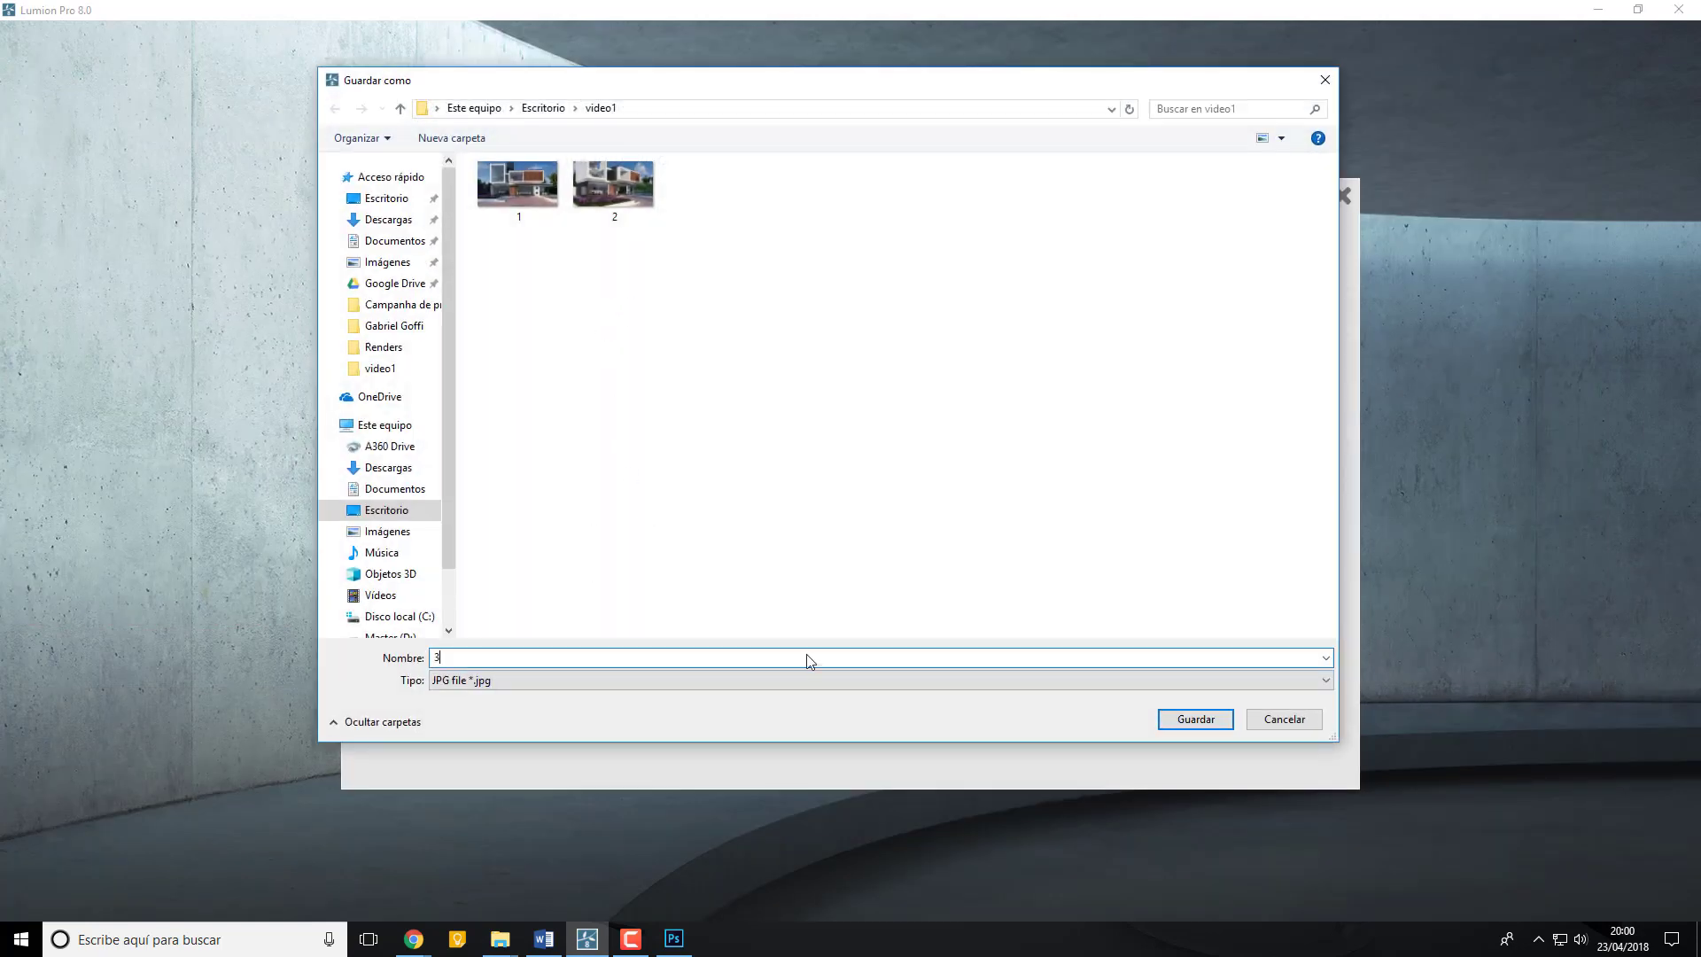
{"action": "left_click", "coordinate": [1205, 719]}
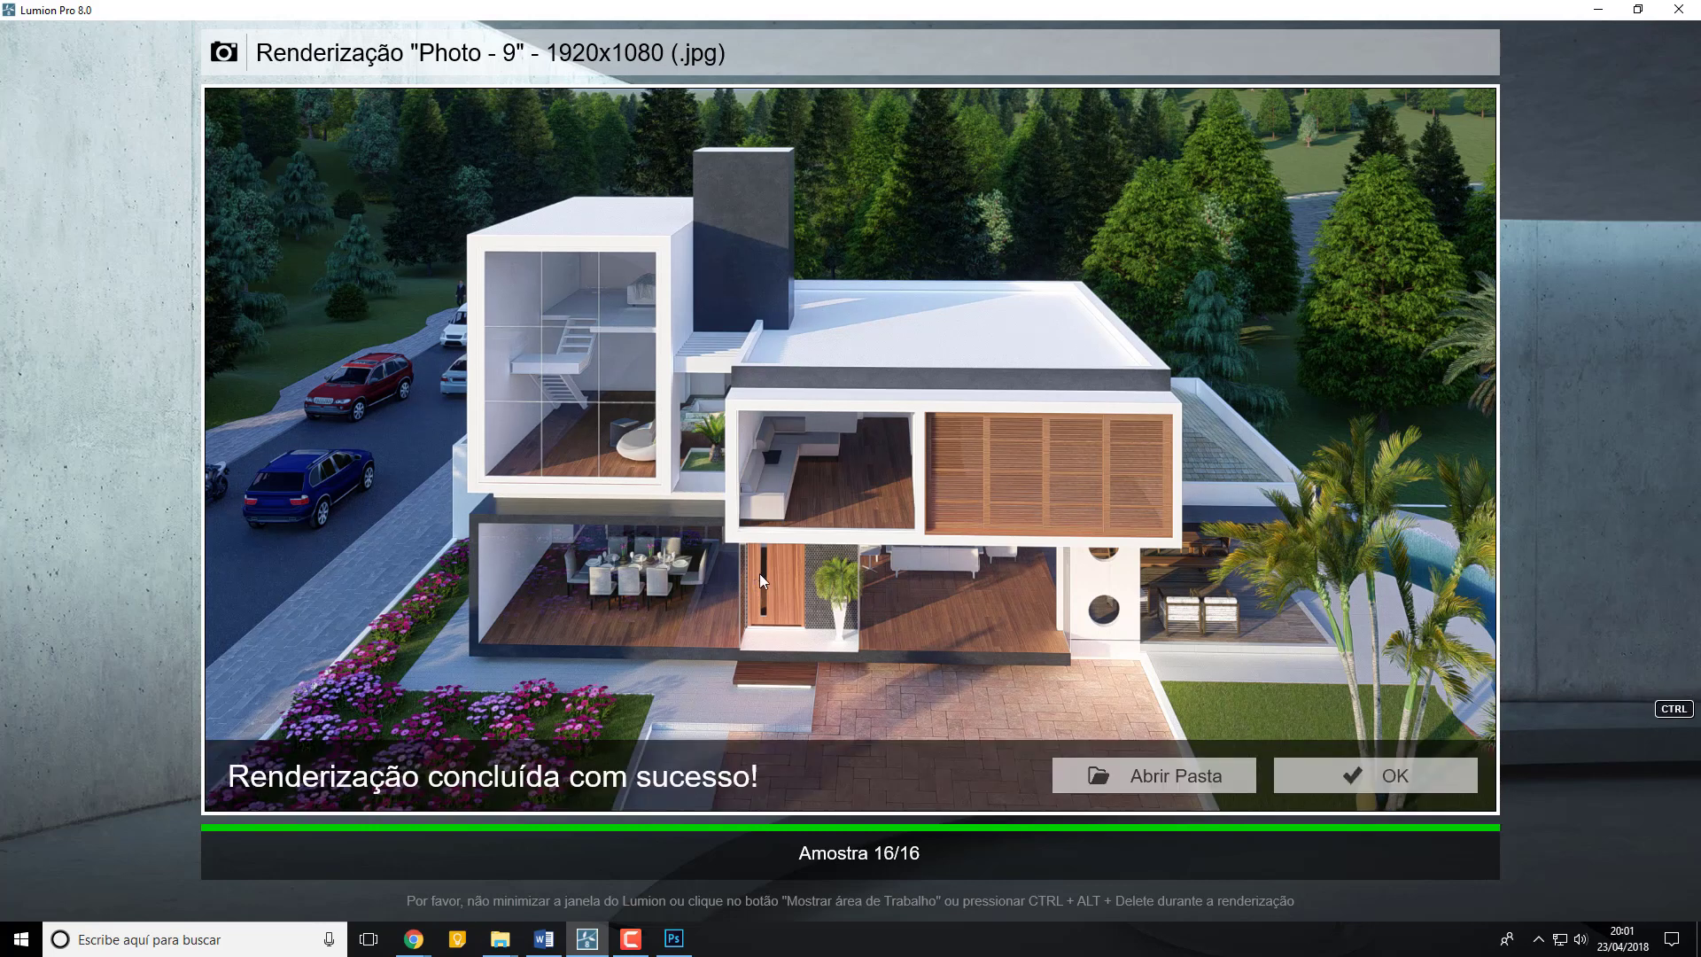
- Open the output folder, compare 3.jpg with 2.jpg and 1.jpg, close the viewer and switch back to Lumion
{"action": "left_click", "coordinate": [1161, 776]}
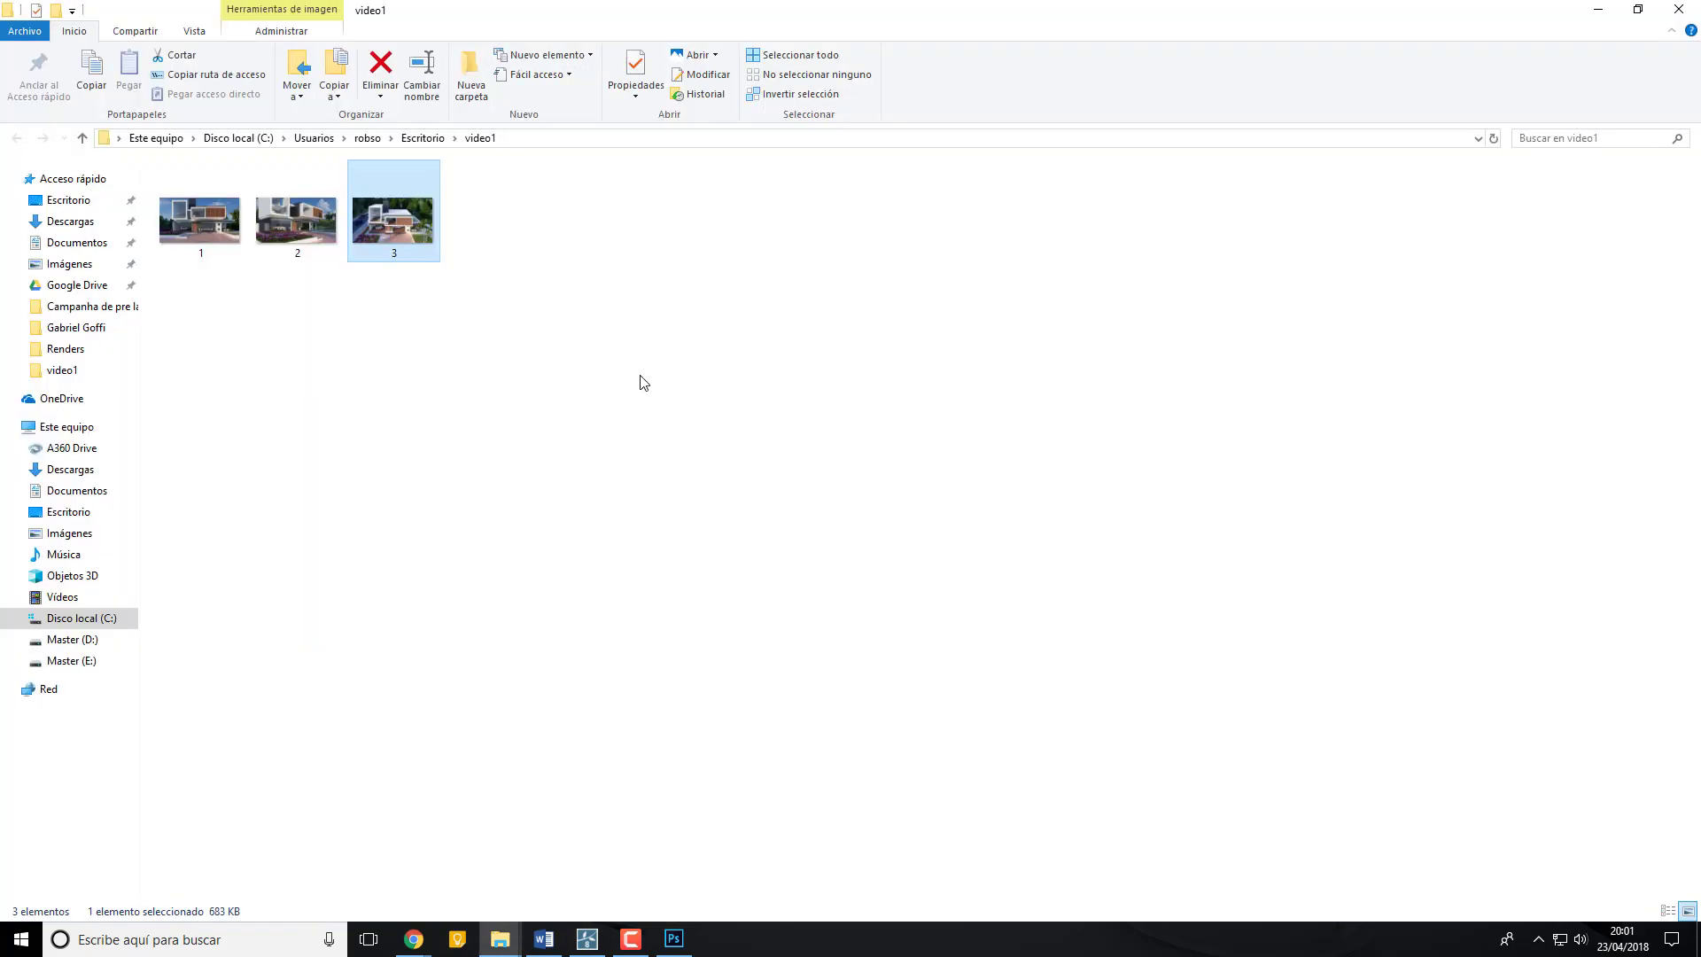
{"action": "double_click", "coordinate": [421, 232]}
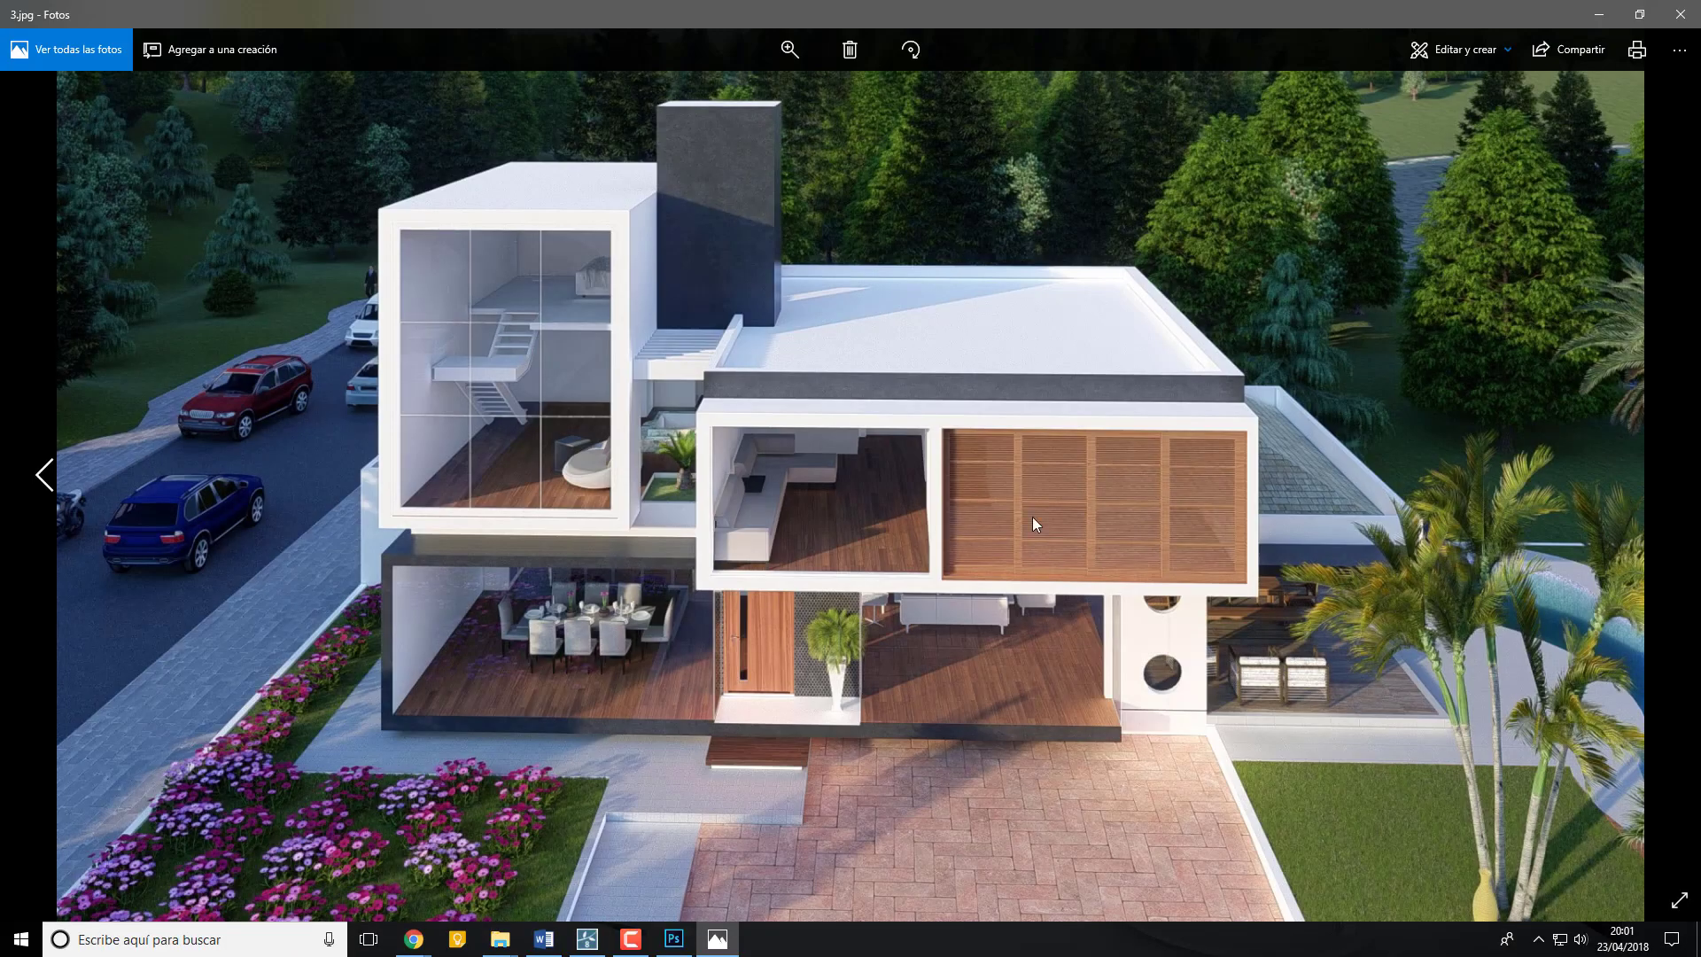
{"action": "left_click", "coordinate": [45, 475]}
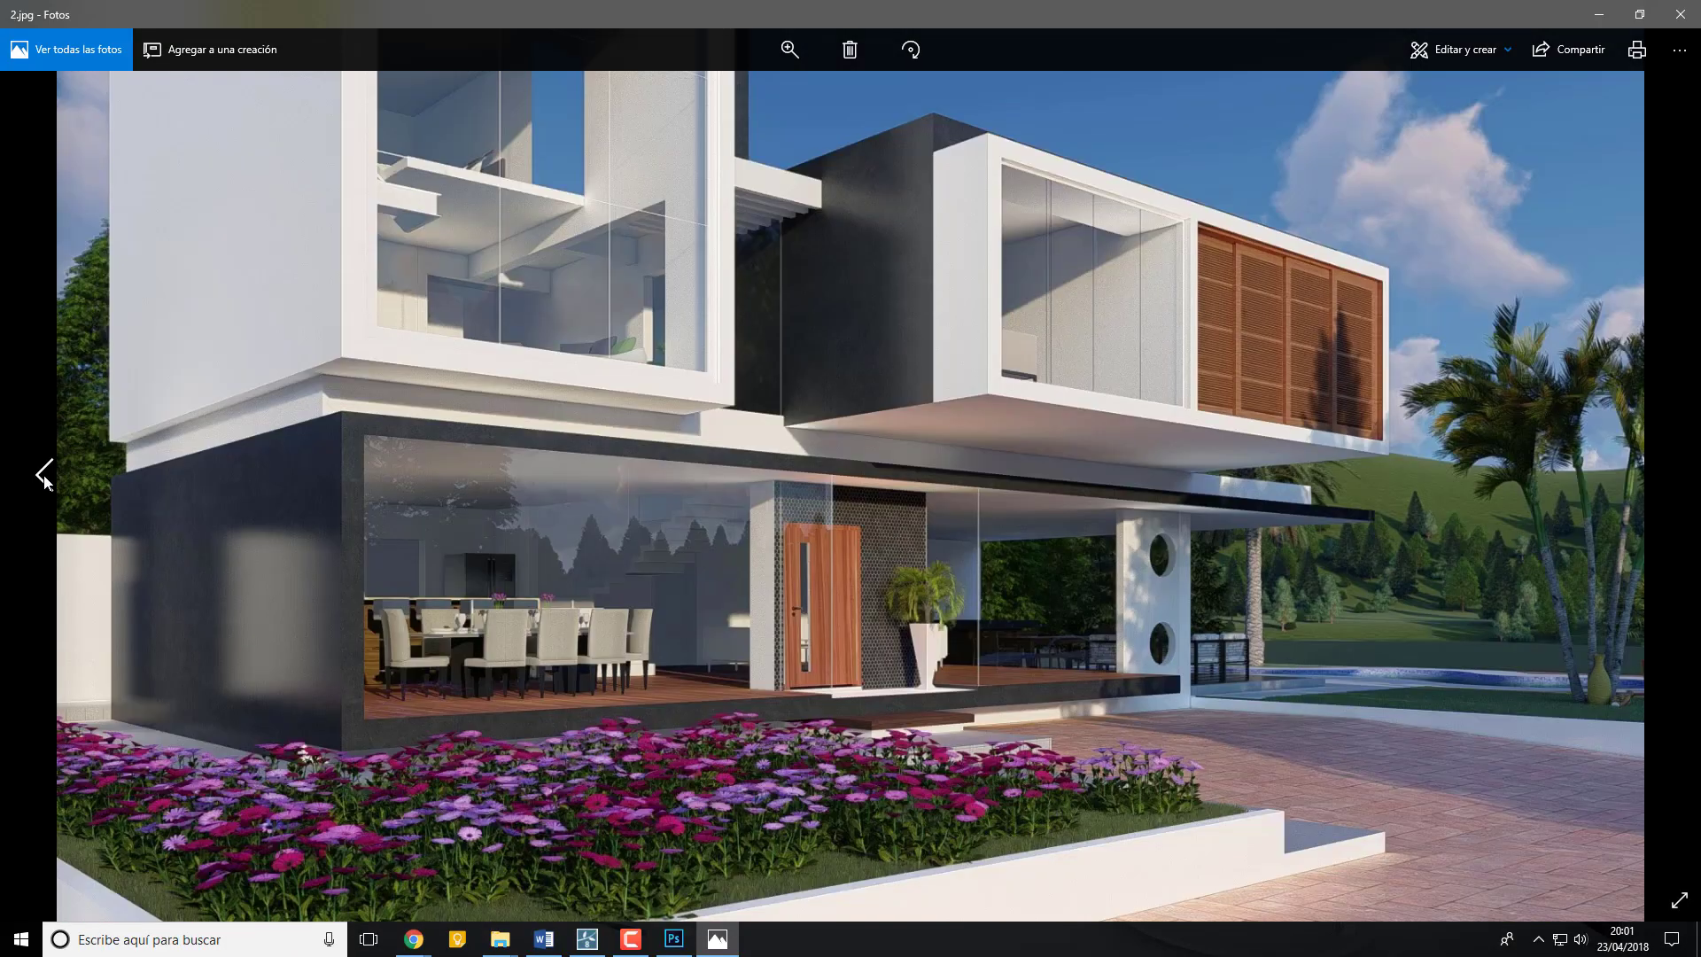
{"action": "left_click", "coordinate": [45, 475]}
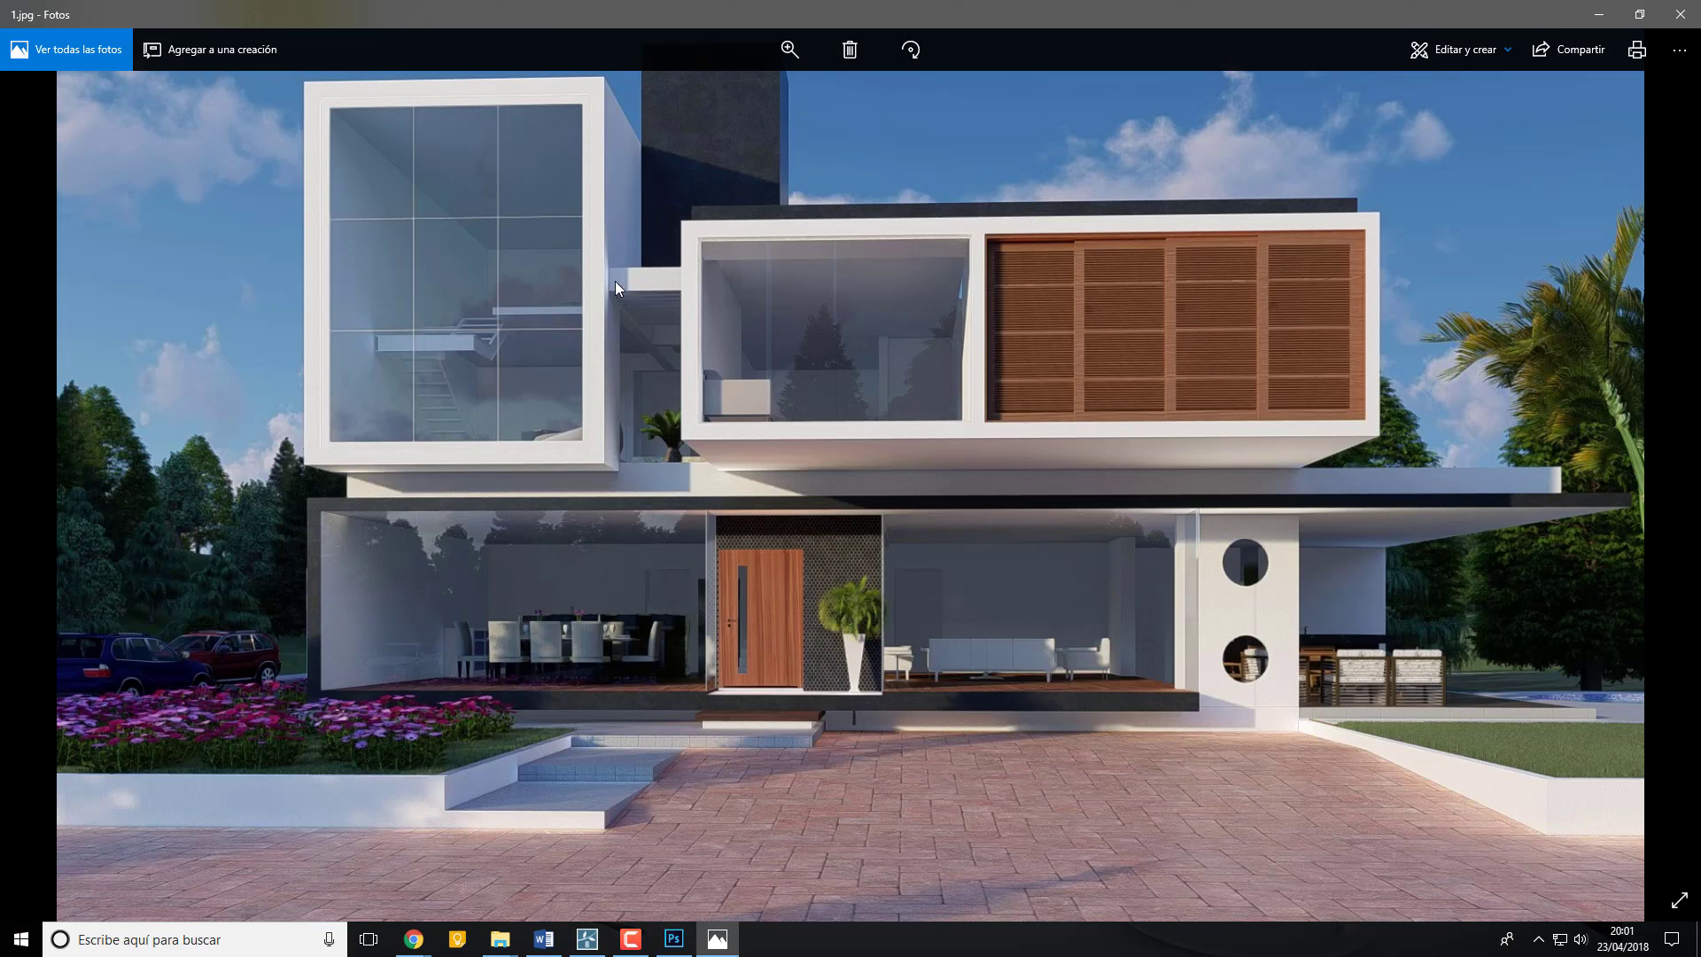
{"action": "left_click", "coordinate": [1657, 475]}
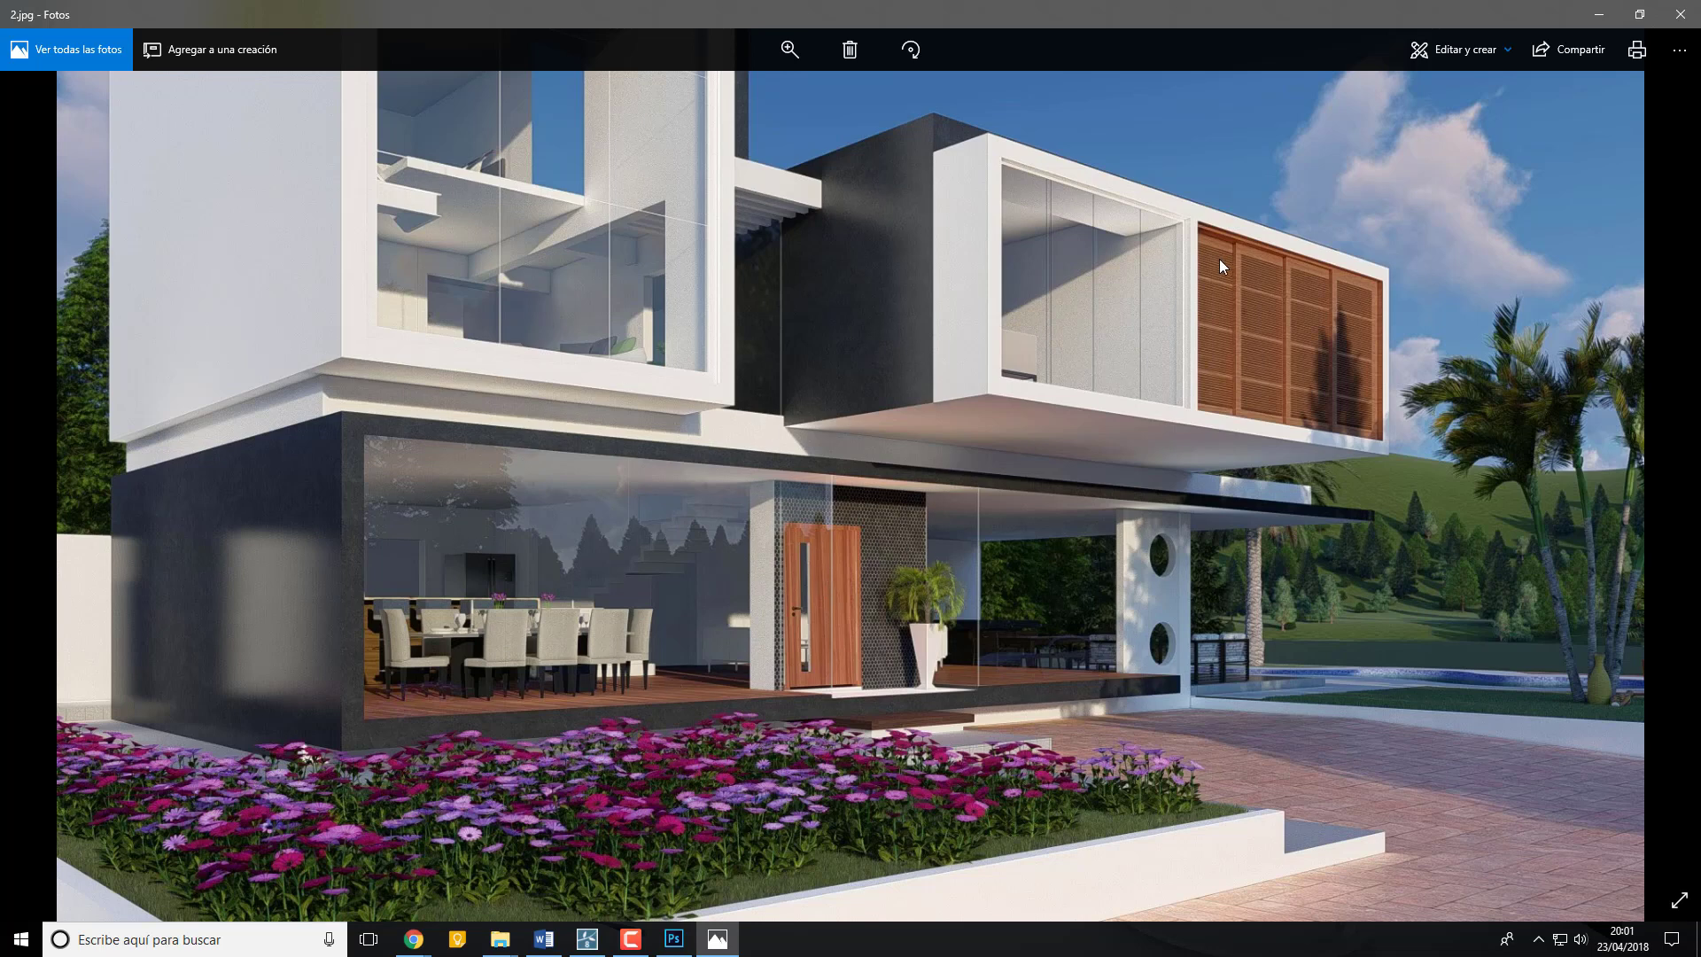
{"action": "left_click", "coordinate": [1680, 14]}
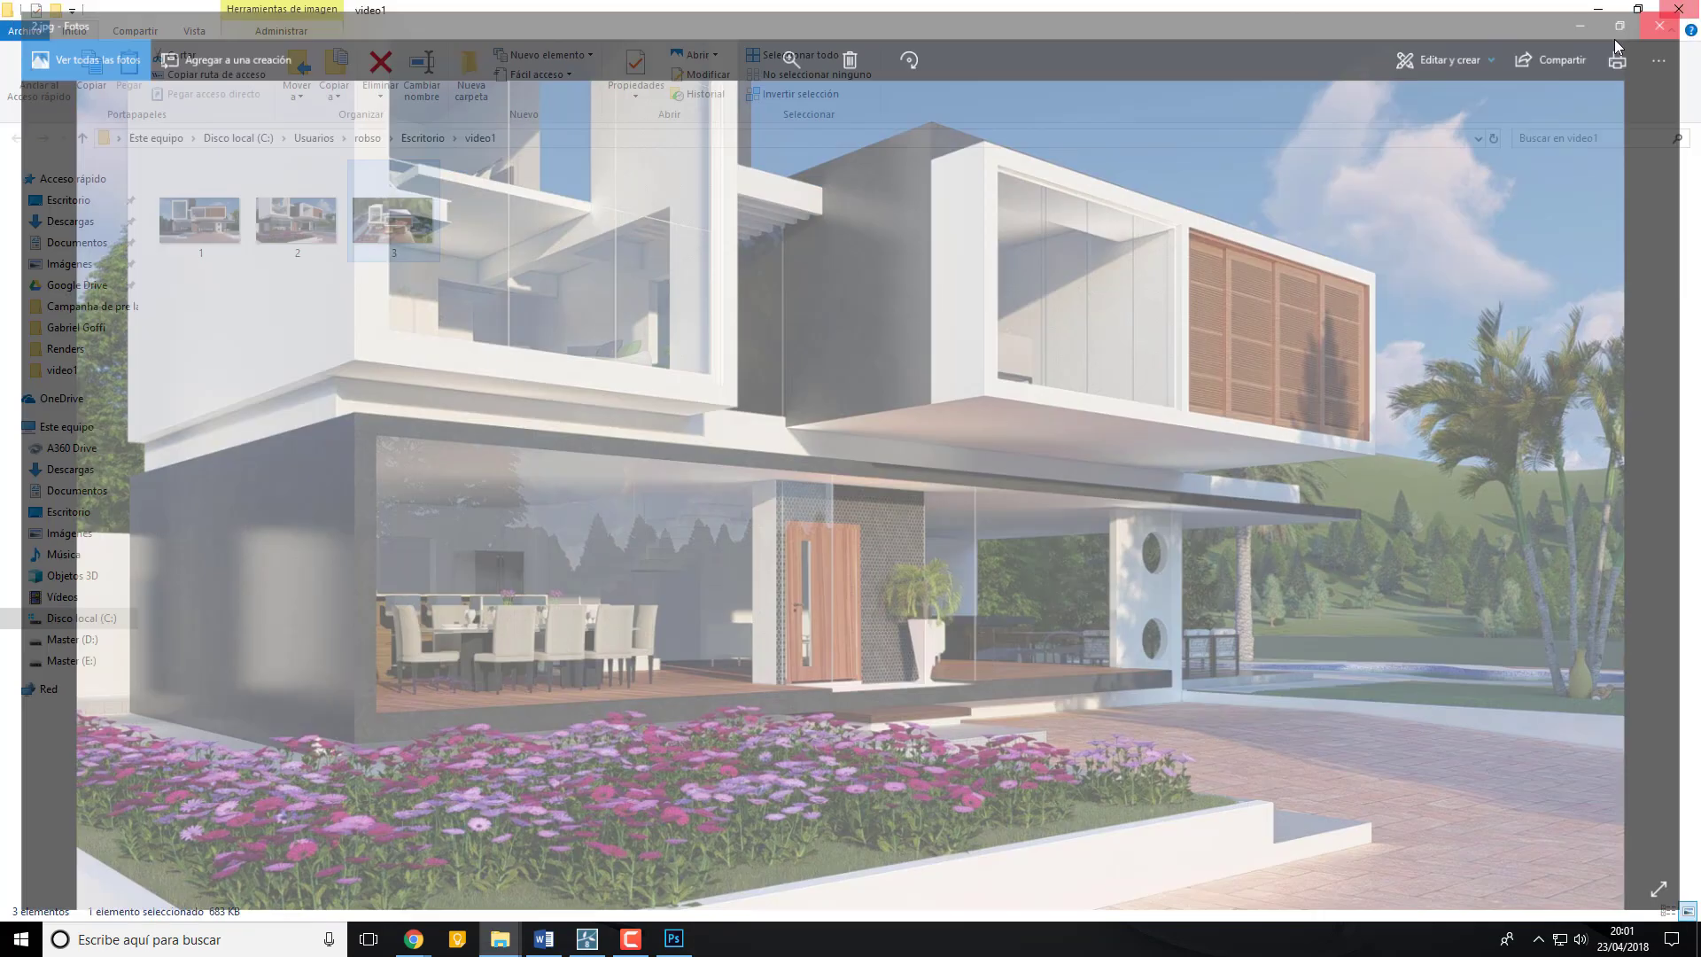
{"action": "left_click", "coordinate": [596, 945]}
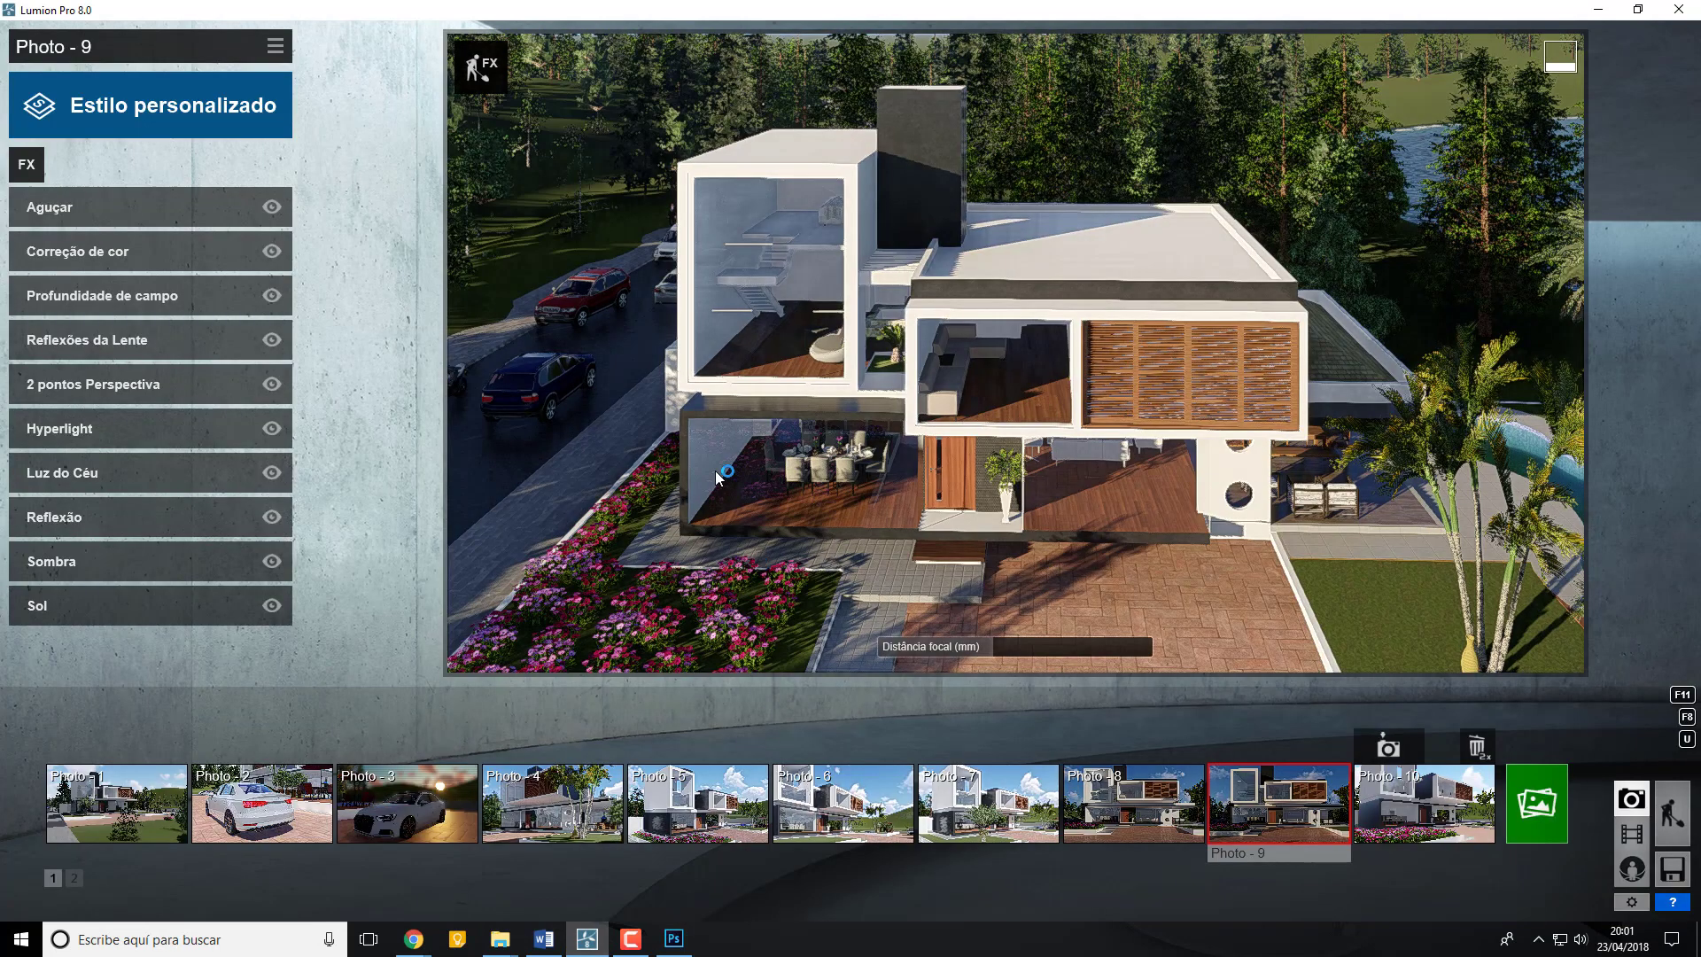